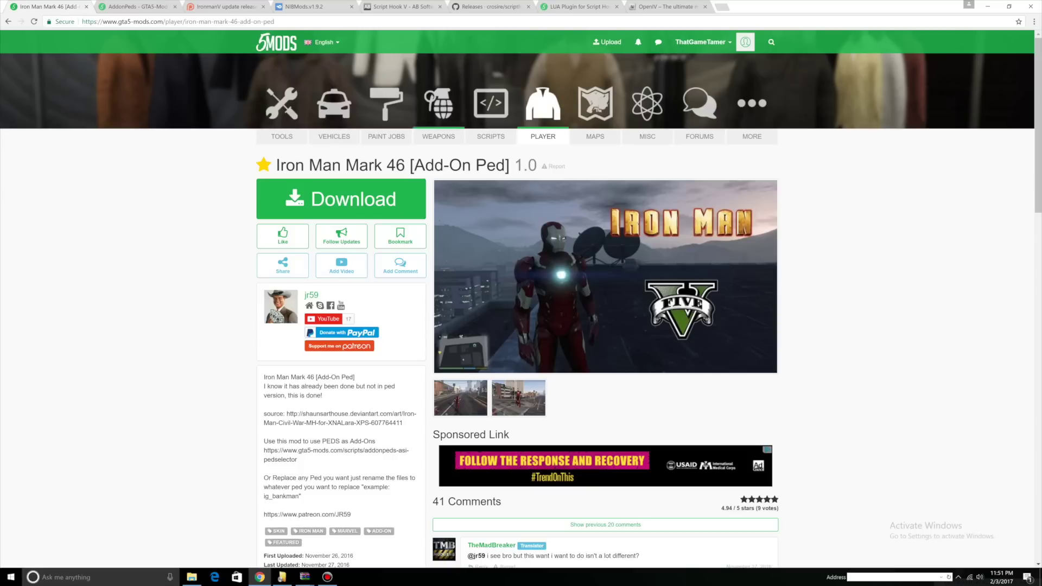
Review the open download pages for the Iron Man Mark 46 ped, AddonPeds, IronmanV, NIBMods, Script Hook V, ScriptHookVDotNet, LUA Plugin and OpenIV.
{"action": "left_click_drag", "start_coordinate": [280, 165], "coordinate": [387, 165]}
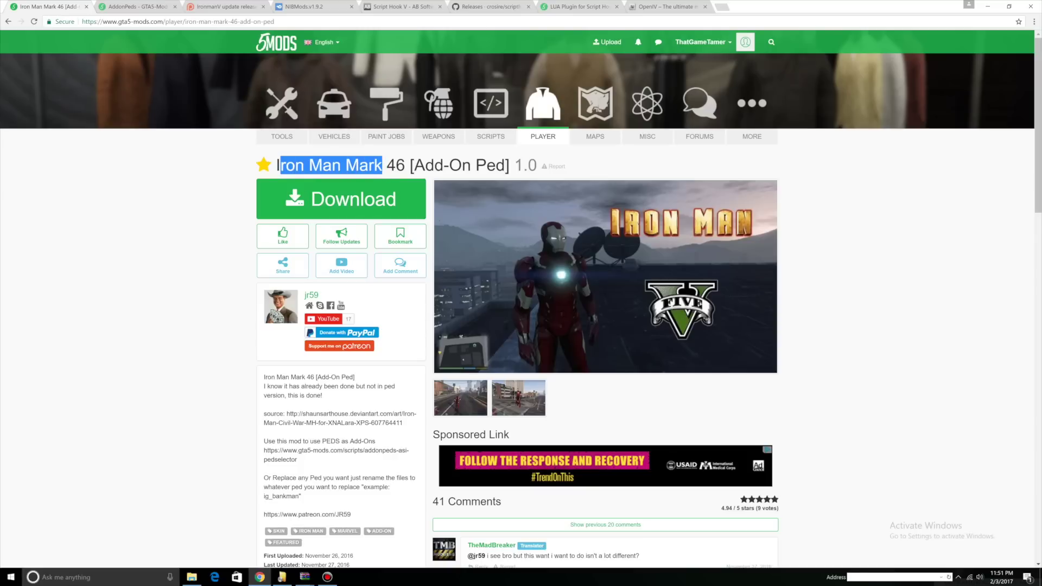
{"action": "left_click", "coordinate": [137, 7]}
{"action": "left_click", "coordinate": [237, 7]}
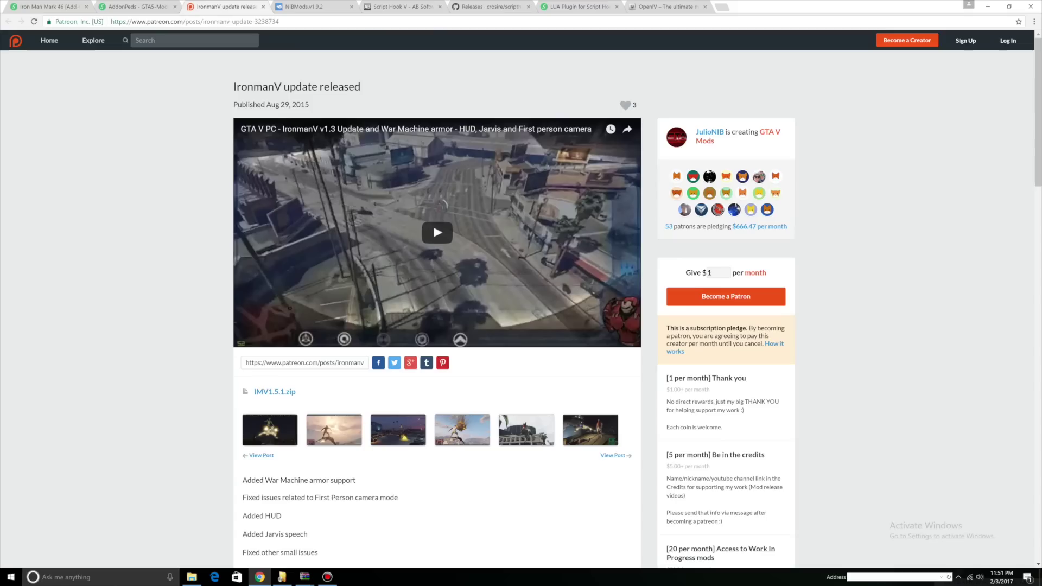
{"action": "key", "text": "ctrl+Tab"}
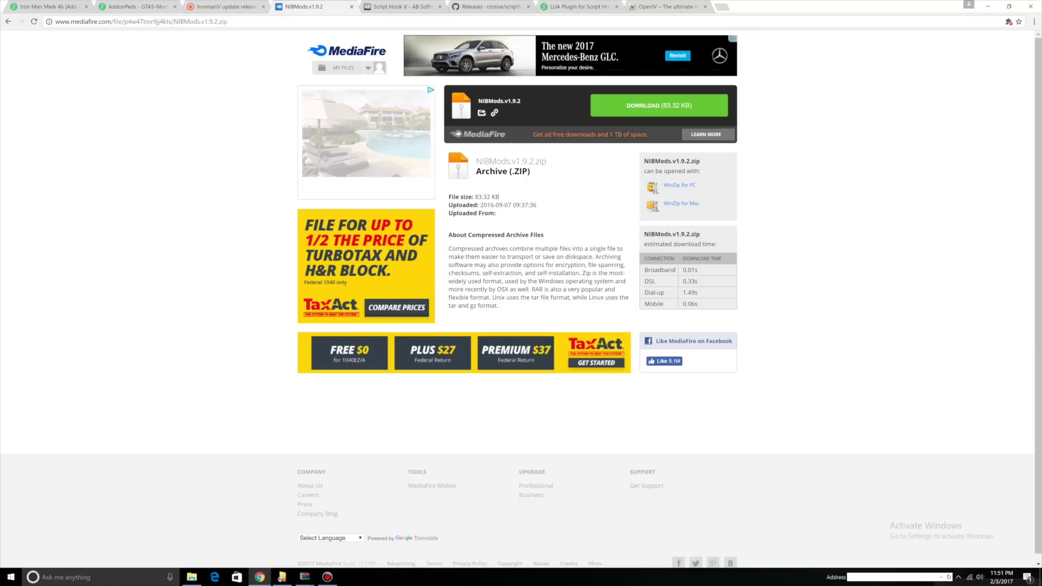
{"action": "key", "text": "ctrl+Tab"}
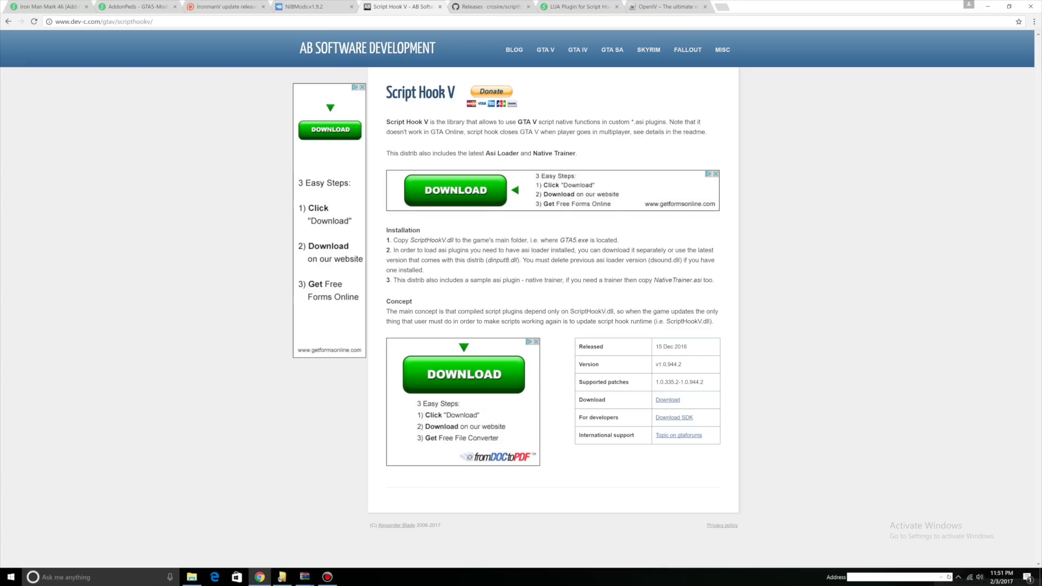
{"action": "key", "text": "ctrl+Tab"}
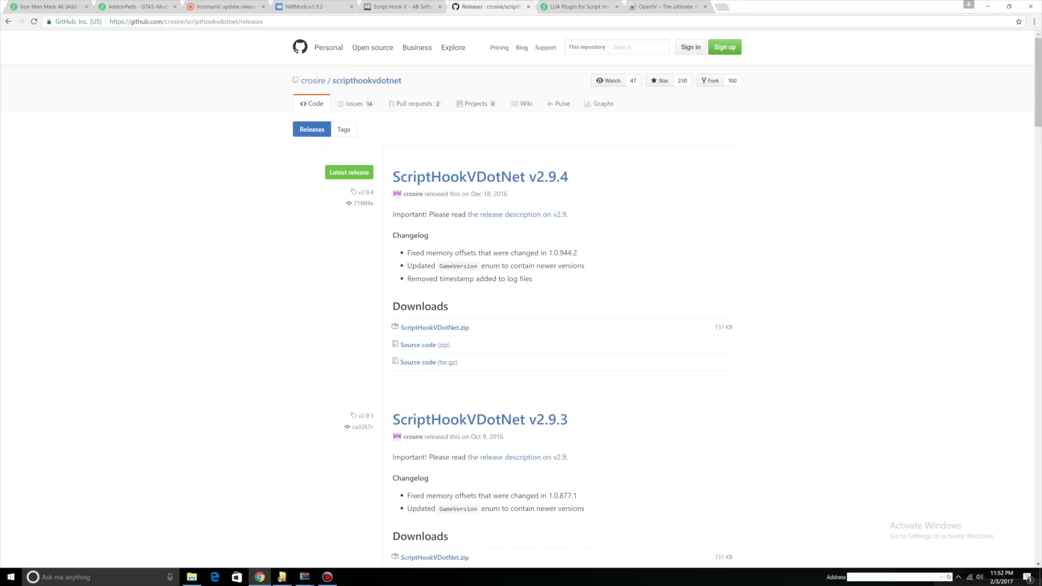
{"action": "key", "text": "ctrl+Tab"}
{"action": "key", "text": "ctrl+Tab"}
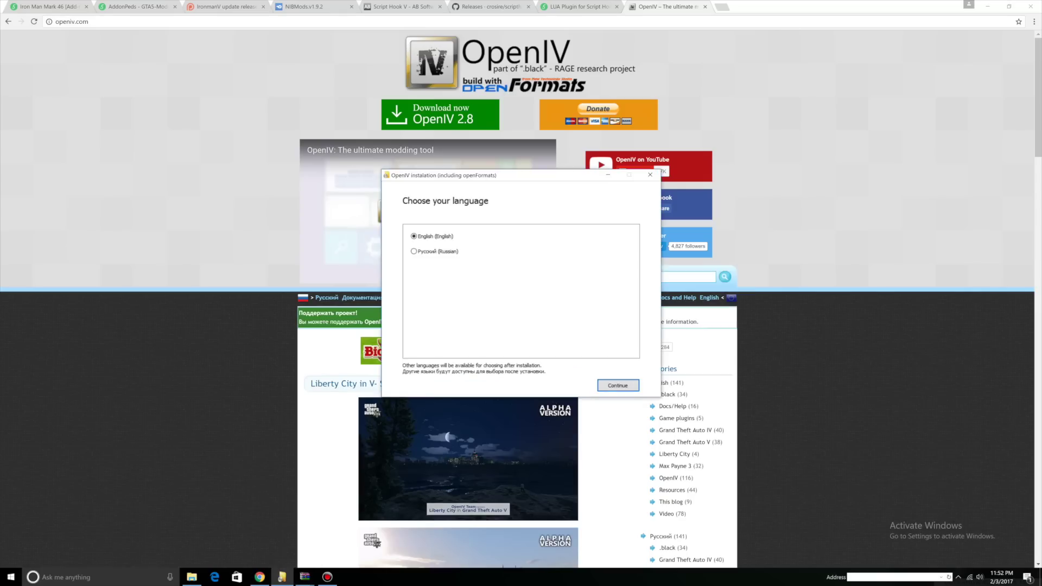
Step through the OpenIV installer in English, accept the licence terms, enable running it after installation, and decline the download.
{"action": "key", "text": "Return"}
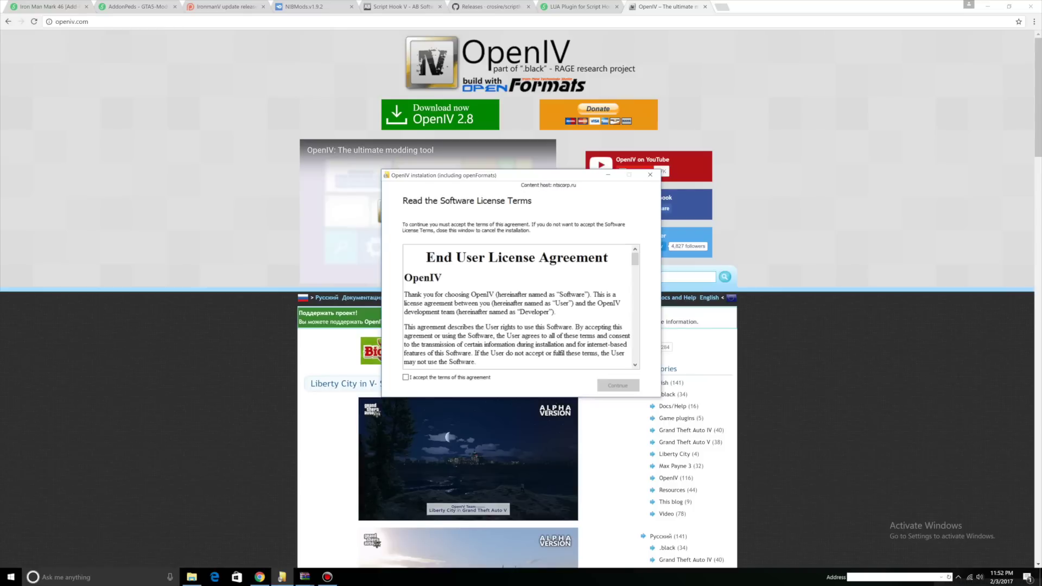
{"action": "left_click", "coordinate": [405, 377]}
{"action": "left_click", "coordinate": [618, 385]}
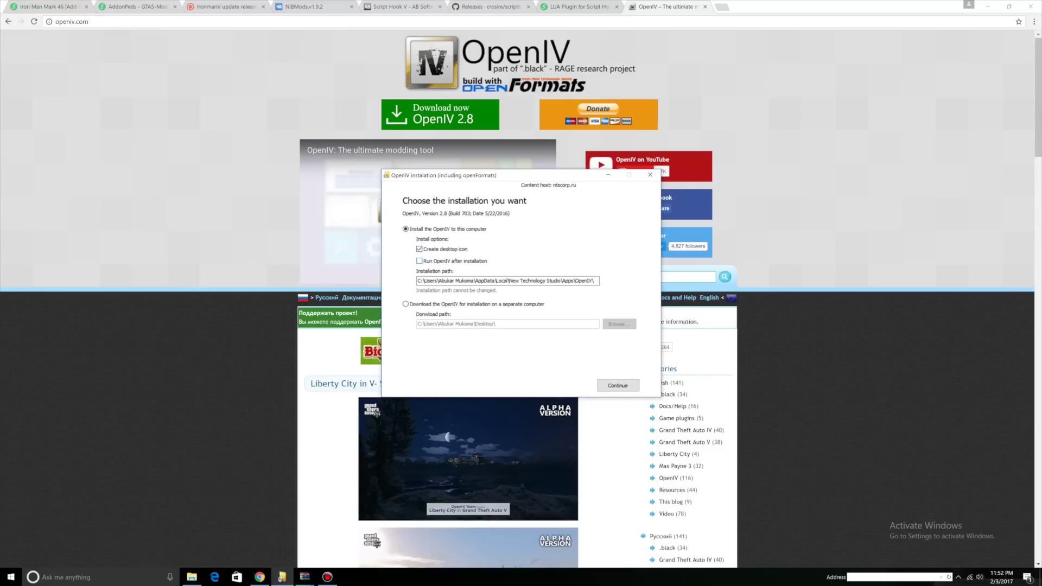
{"action": "key", "text": "space"}
{"action": "key", "text": "Return"}
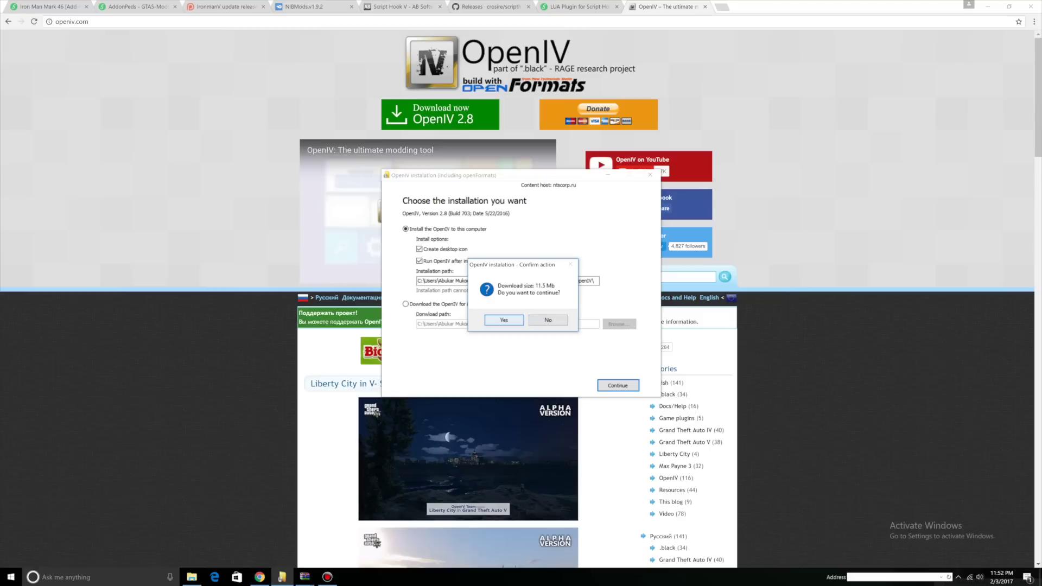
{"action": "key", "text": "Tab"}
{"action": "left_click", "coordinate": [548, 320]}
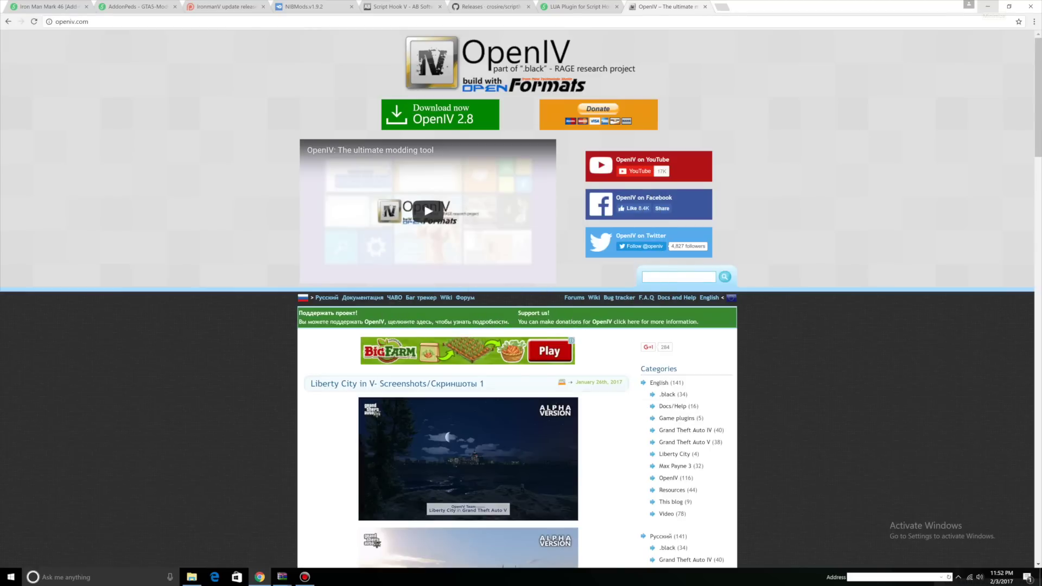
Minimize the browser and create a new folder named mods in the Grand Theft Auto V directory.
{"action": "left_click", "coordinate": [988, 7]}
{"action": "right_click", "coordinate": [493, 225]}
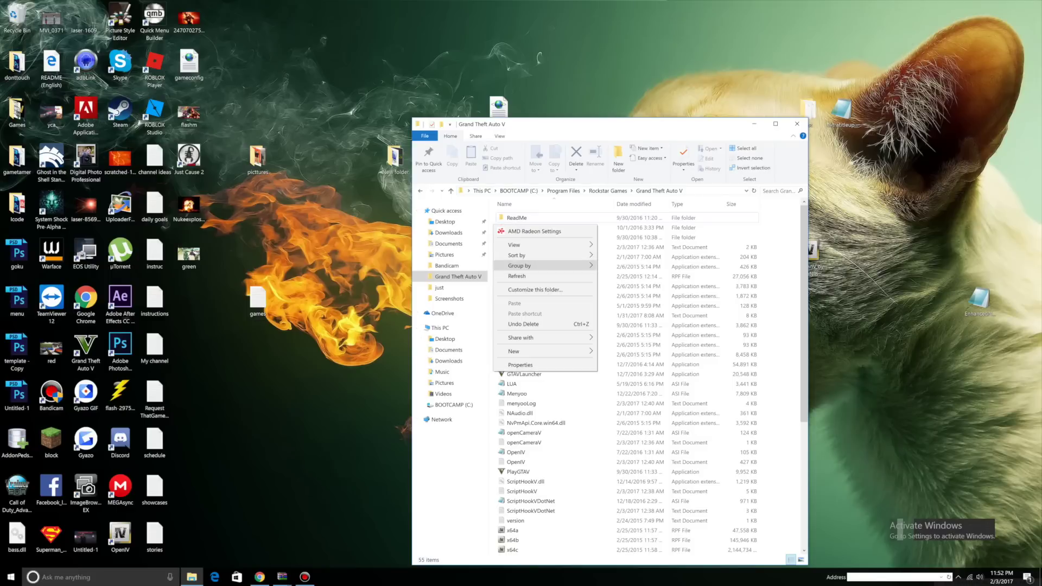
{"action": "mouse_move", "coordinate": [543, 351]}
{"action": "left_click", "coordinate": [619, 352]}
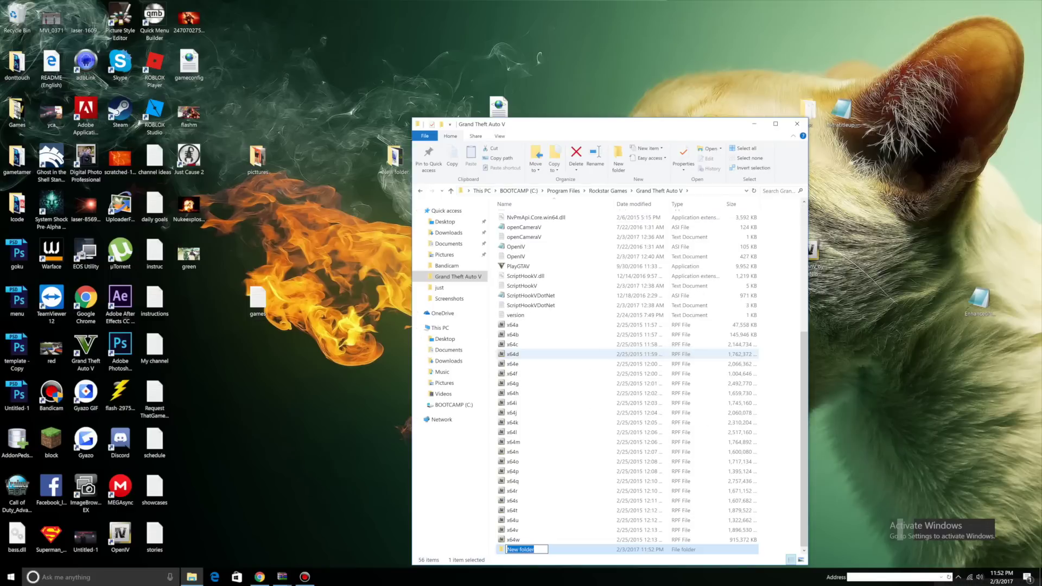
{"action": "type", "text": "mods"}
{"action": "key", "text": "Return"}
Copy the update folder and paste it into the mods folder.
{"action": "key", "text": "u"}
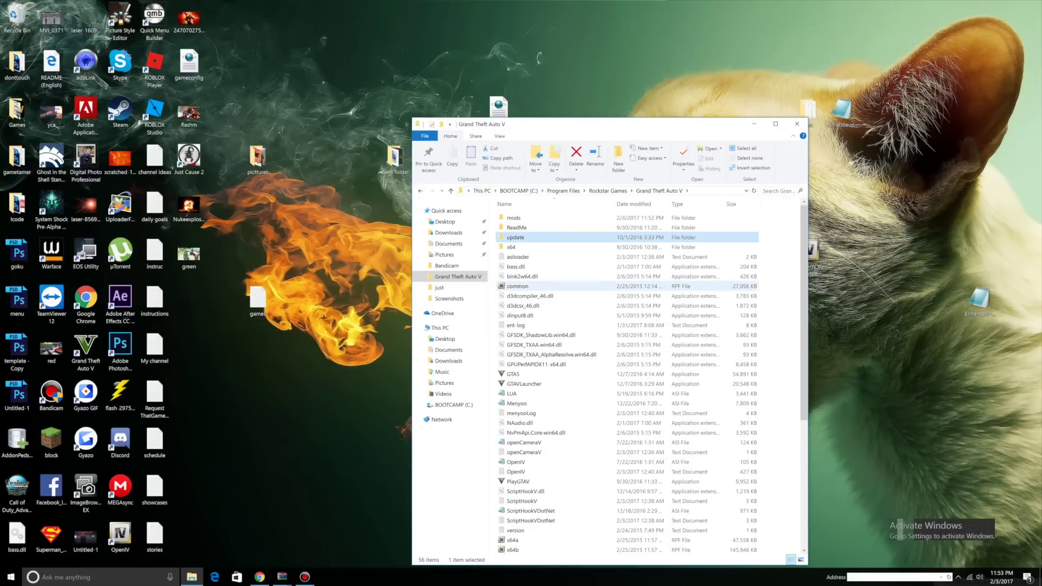
{"action": "left_click", "coordinate": [516, 237]}
{"action": "right_click", "coordinate": [511, 237]}
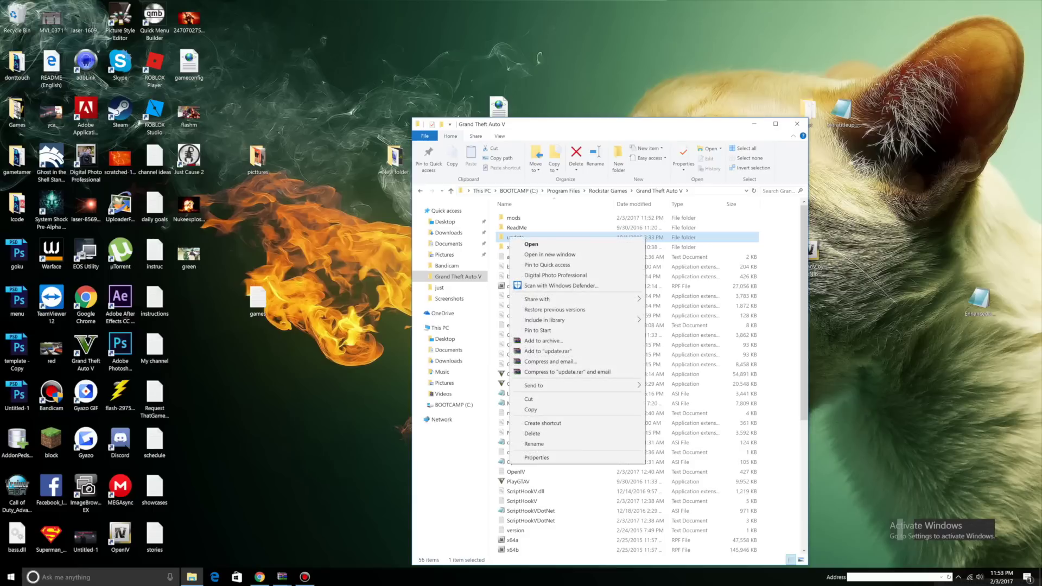
{"action": "left_click", "coordinate": [543, 409]}
{"action": "left_click", "coordinate": [512, 218]}
{"action": "right_click", "coordinate": [520, 217]}
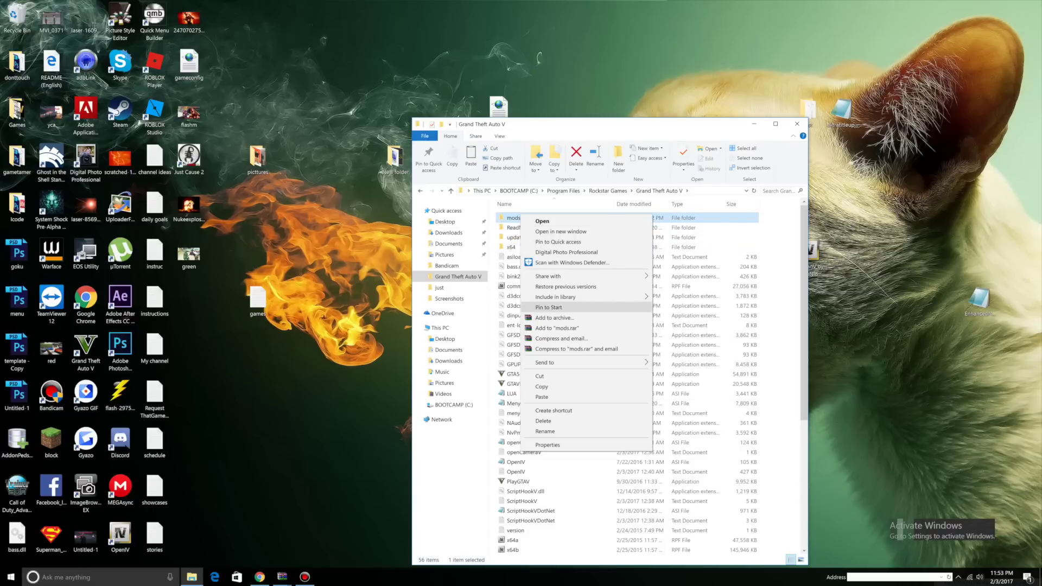
{"action": "left_click", "coordinate": [542, 397]}
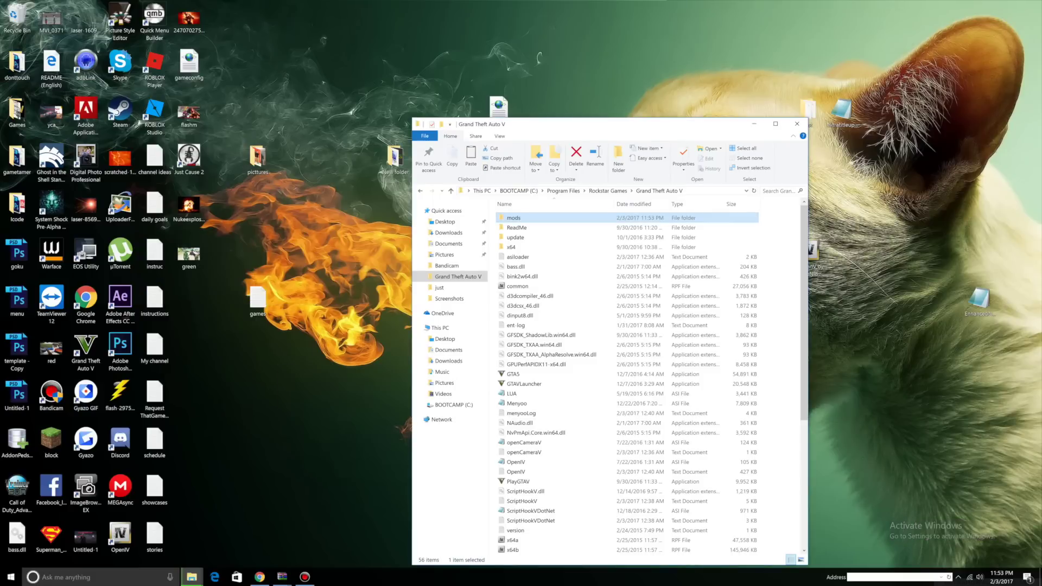
Minimize the game folder, check the GTA V plugins in OpenIV's ASI Manager, and close OpenIV.
{"action": "left_click", "coordinate": [753, 124]}
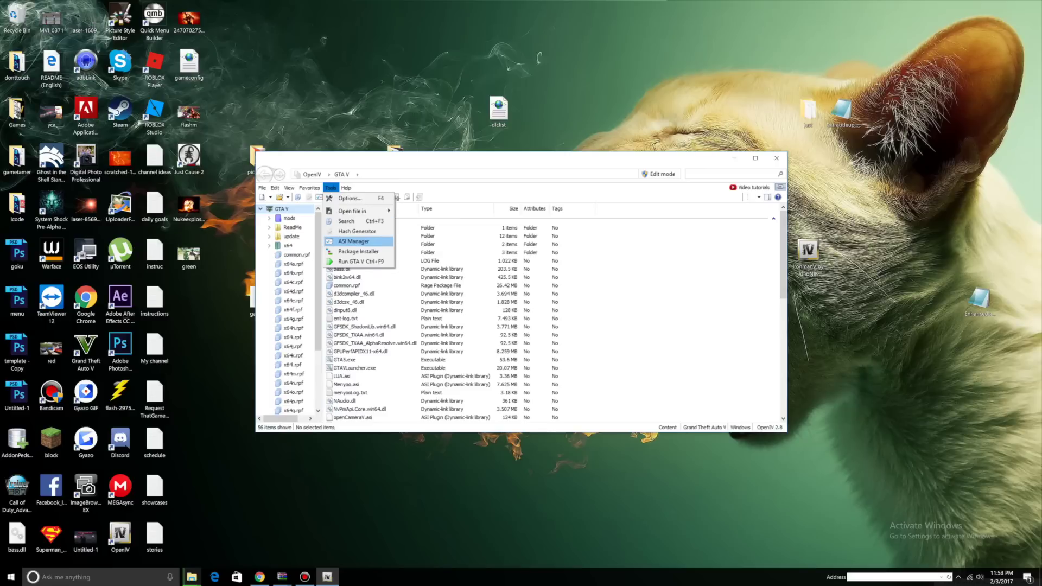
{"action": "key", "text": "Return"}
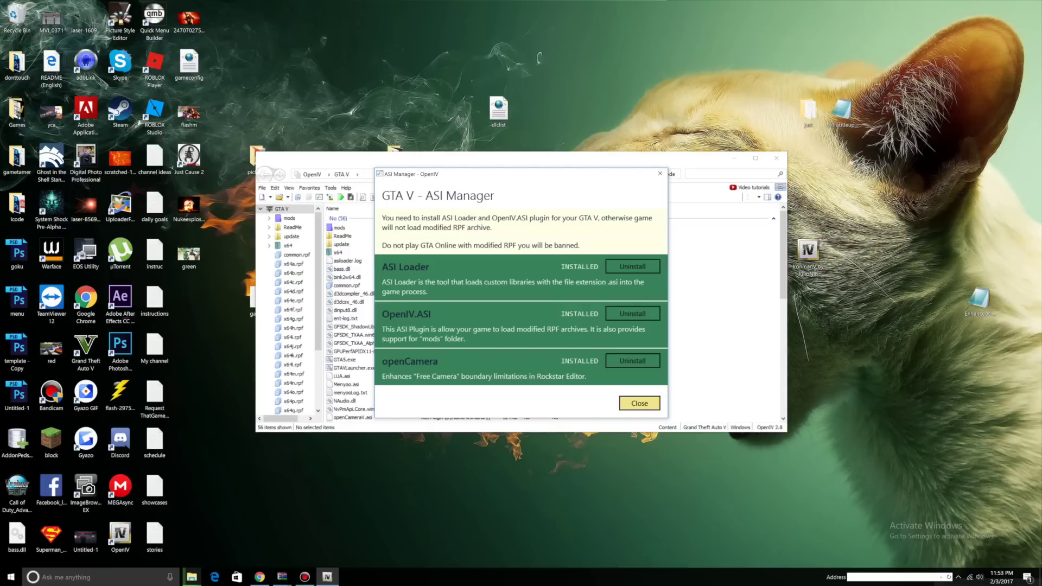
{"action": "left_click", "coordinate": [639, 403]}
{"action": "left_click", "coordinate": [777, 158]}
Extract ScriptHookV.dll and dinput8.dll from the bin folder of ScriptHookV_1.0.944.2.zip into the Grand Theft Auto V folder.
{"action": "mouse_move", "coordinate": [191, 577]}
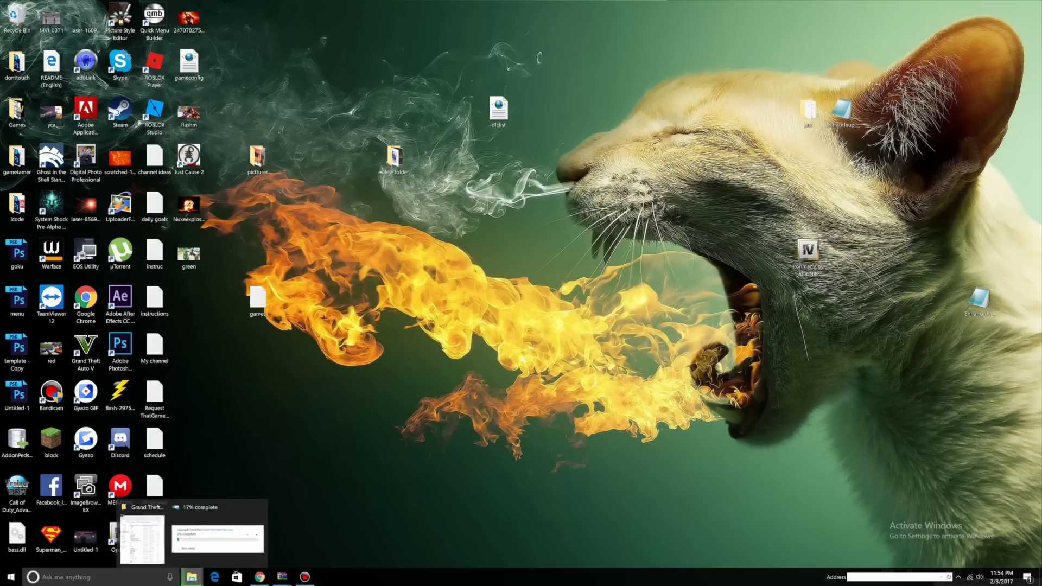
{"action": "left_click", "coordinate": [143, 537]}
{"action": "left_click", "coordinate": [282, 577]}
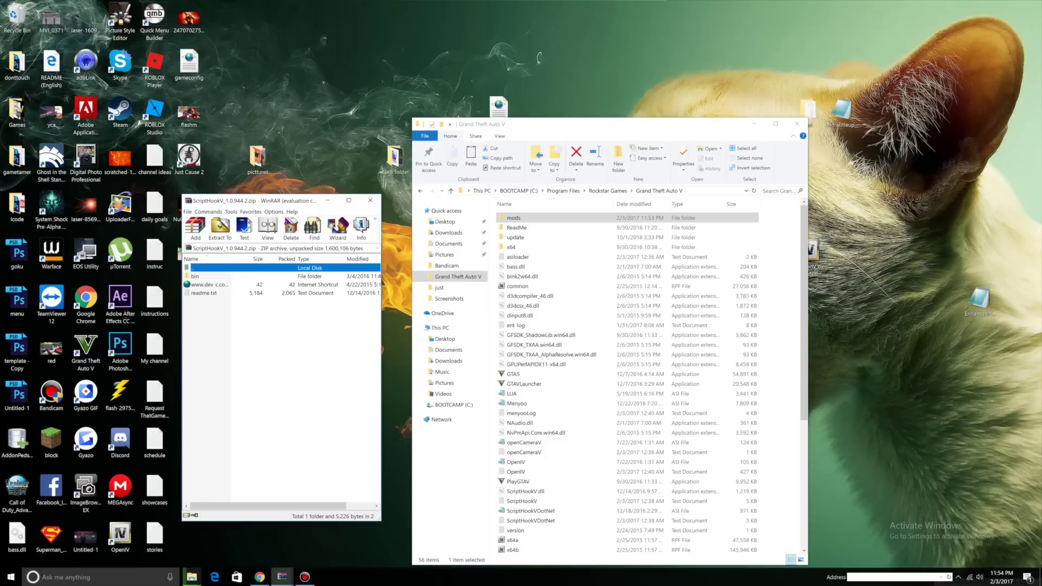
{"action": "double_click", "coordinate": [195, 277]}
{"action": "left_click", "coordinate": [206, 277]}
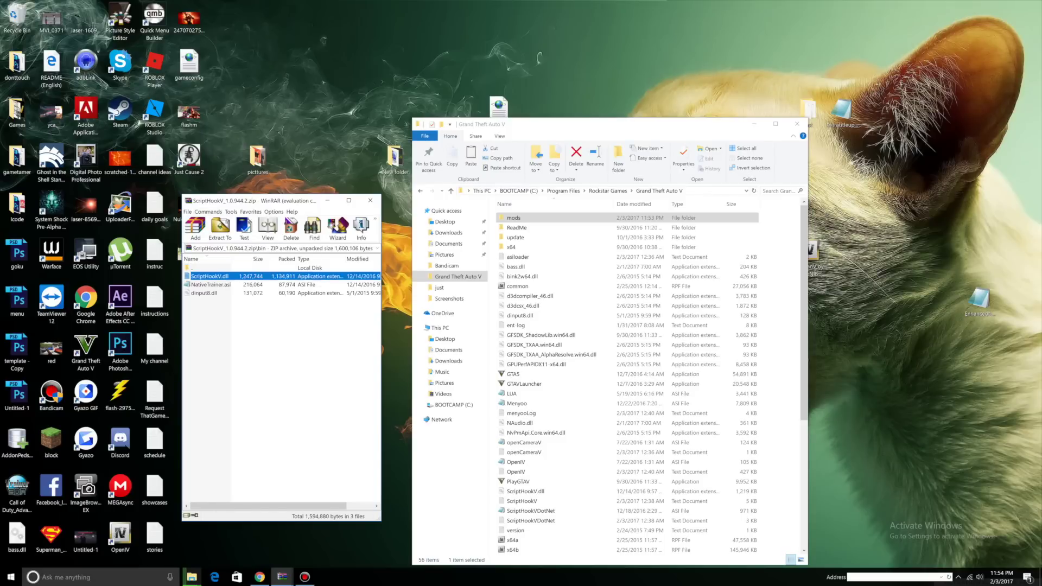
{"action": "left_click", "coordinate": [204, 293], "text": "ctrl"}
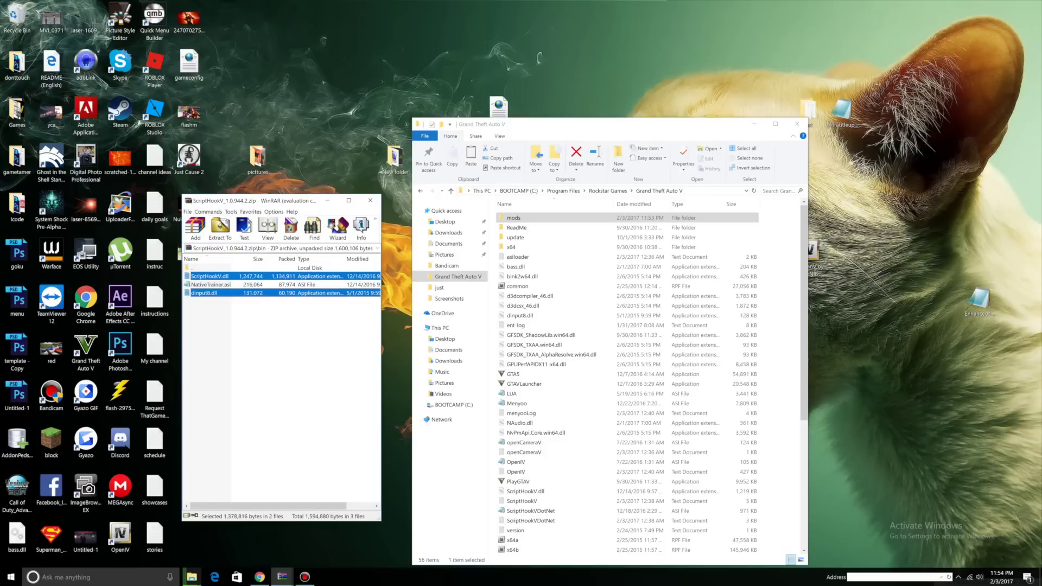
{"action": "left_click_drag", "start_coordinate": [205, 293], "coordinate": [597, 336]}
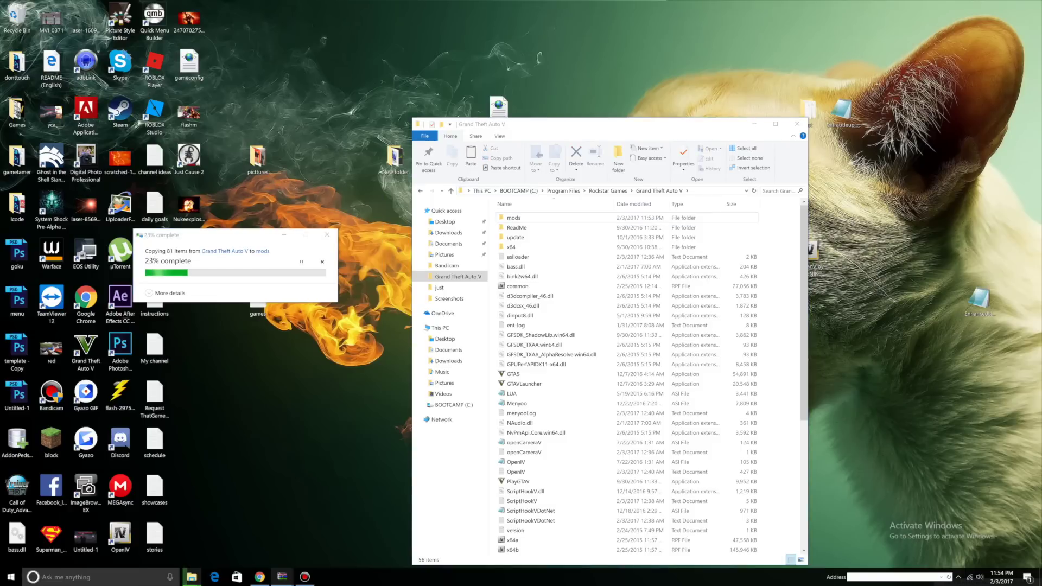
Extract ScriptHookVDotNet.asi from ScriptHookVDotNet.zip into the Grand Theft Auto V folder, replacing the existing file.
{"action": "mouse_move", "coordinate": [282, 576]}
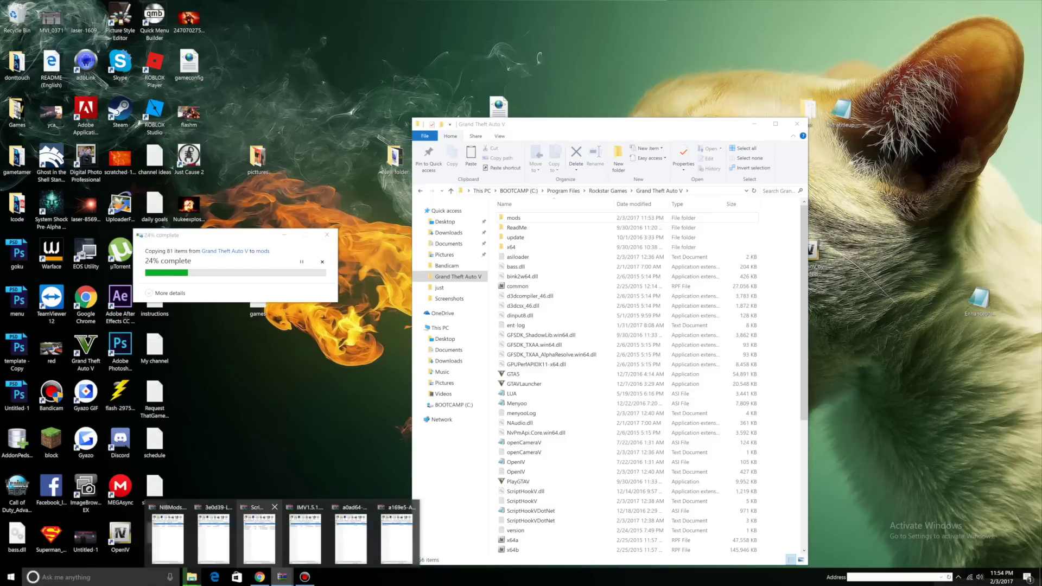
{"action": "left_click", "coordinate": [260, 534]}
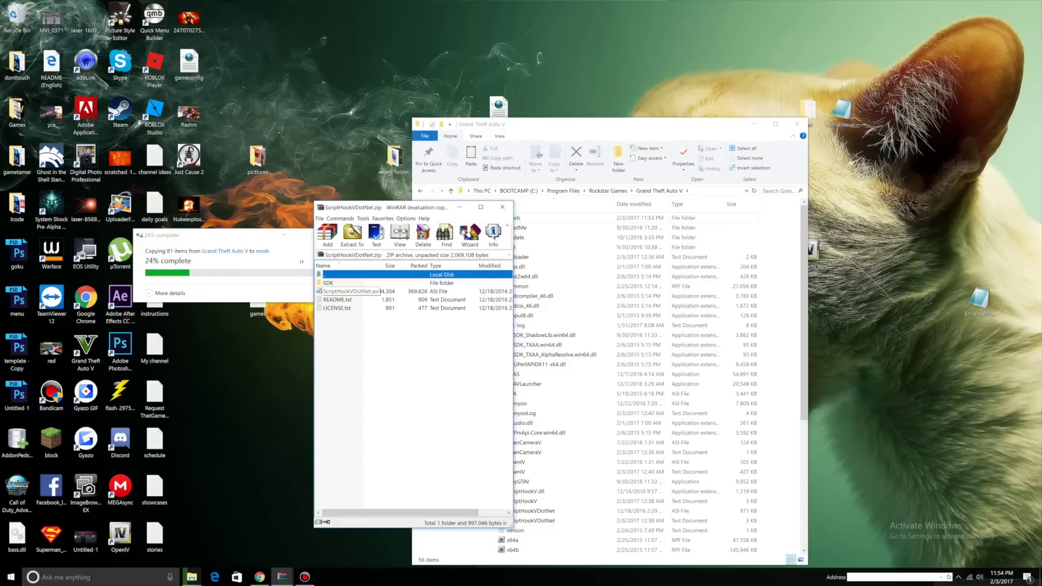
{"action": "left_click", "coordinate": [320, 292]}
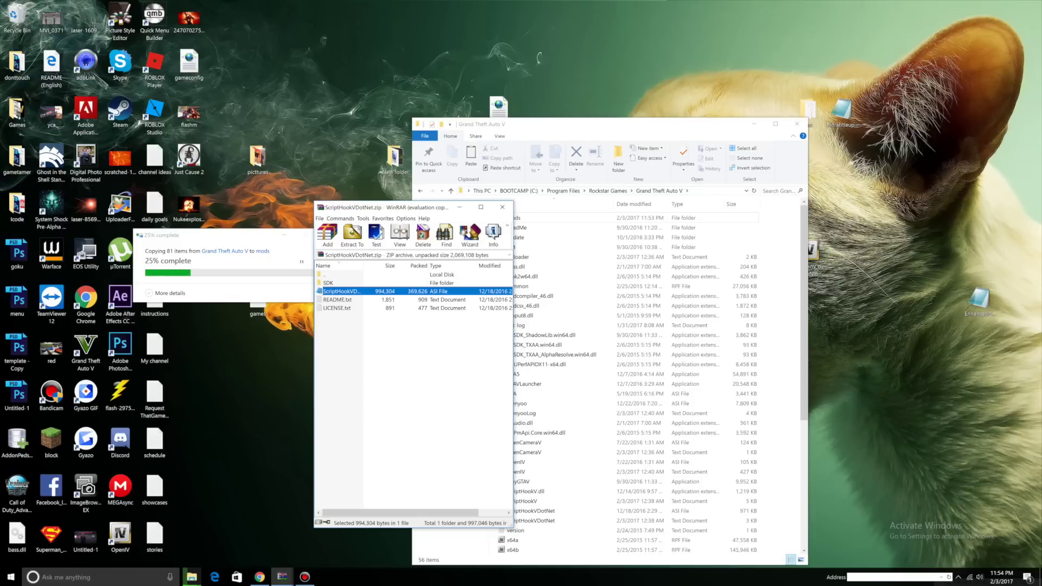
{"action": "left_click_drag", "start_coordinate": [320, 291], "coordinate": [597, 353]}
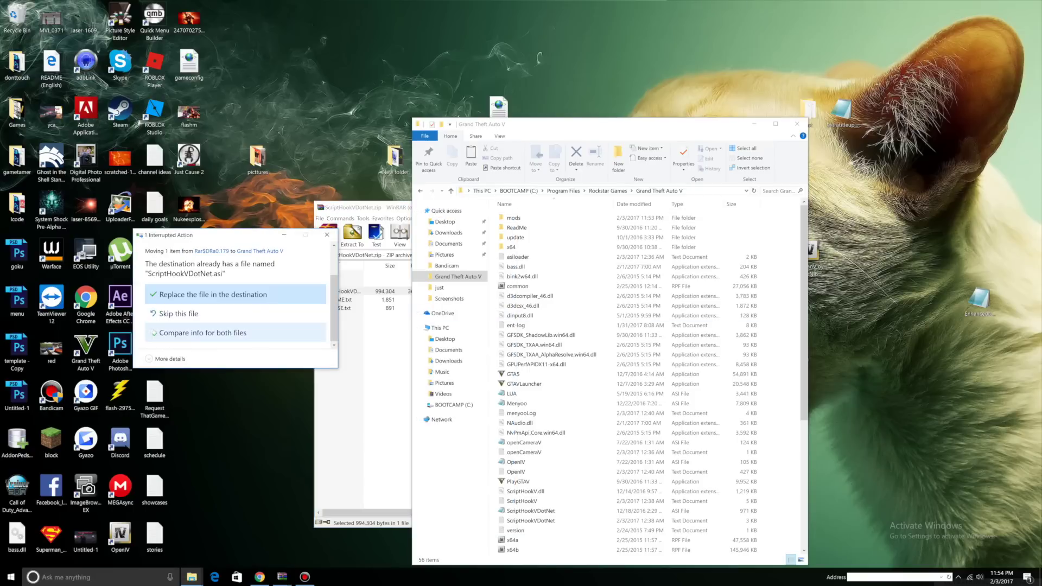
{"action": "left_click", "coordinate": [235, 295]}
Extract the scripts folder and LUA.asi from the LUA plugin archive into the Grand Theft Auto V folder.
{"action": "left_click", "coordinate": [282, 577]}
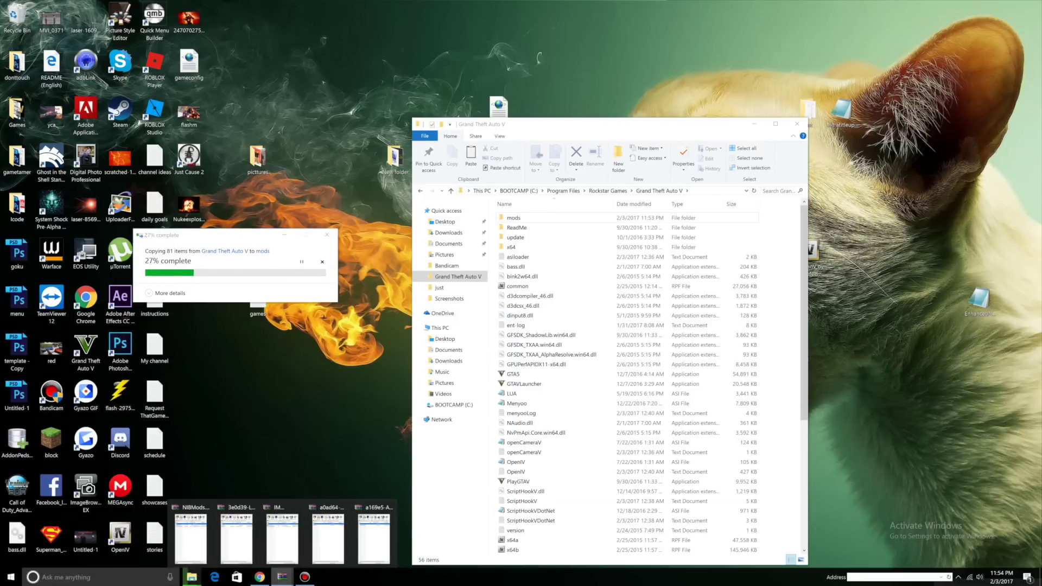
{"action": "mouse_move", "coordinate": [328, 537]}
{"action": "left_click", "coordinate": [236, 537]}
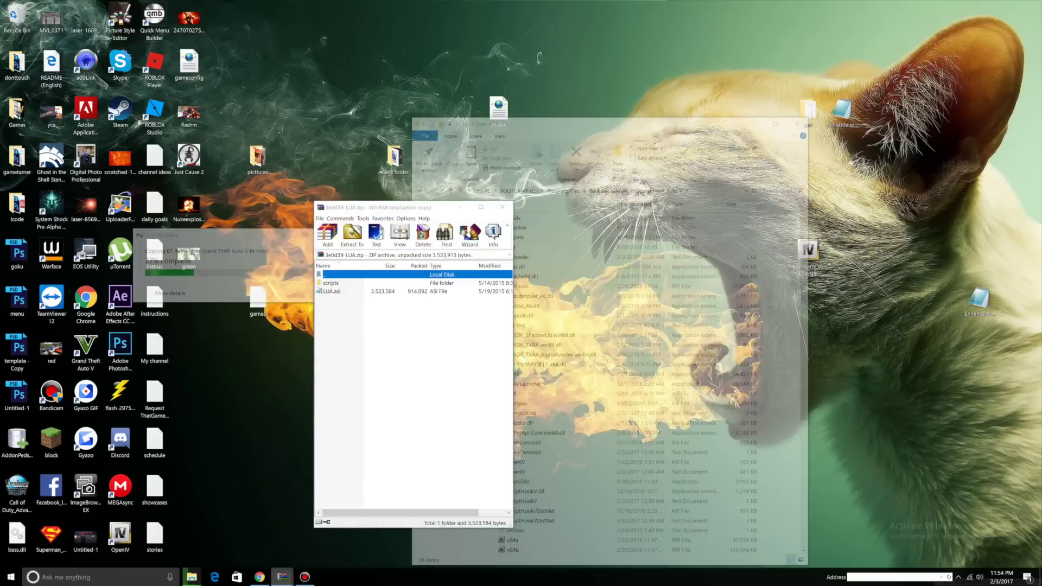
{"action": "key", "text": "ctrl+a"}
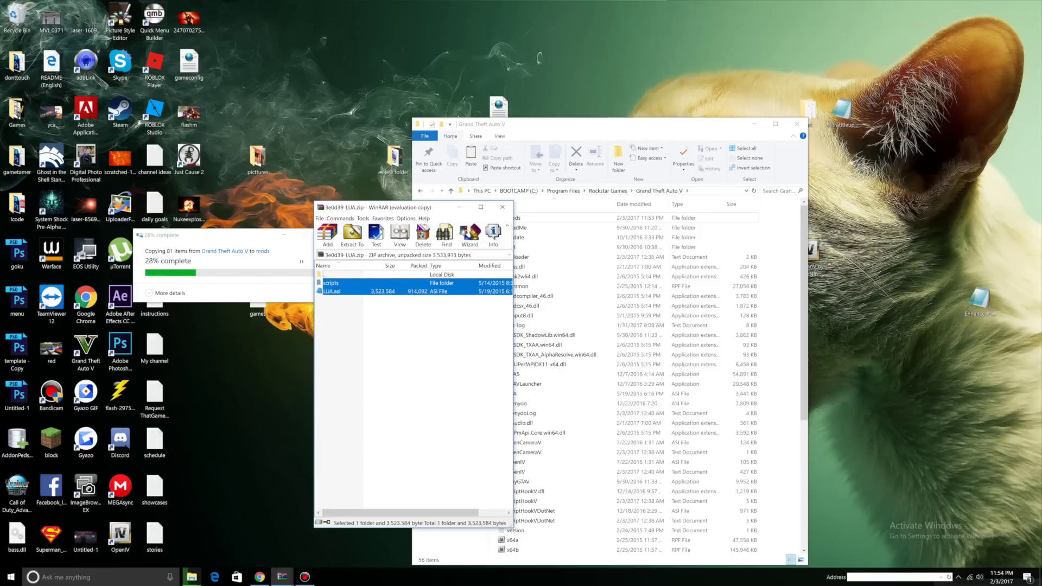
{"action": "left_click_drag", "start_coordinate": [353, 207], "coordinate": [290, 212]}
{"action": "left_click_drag", "start_coordinate": [298, 333], "coordinate": [564, 310]}
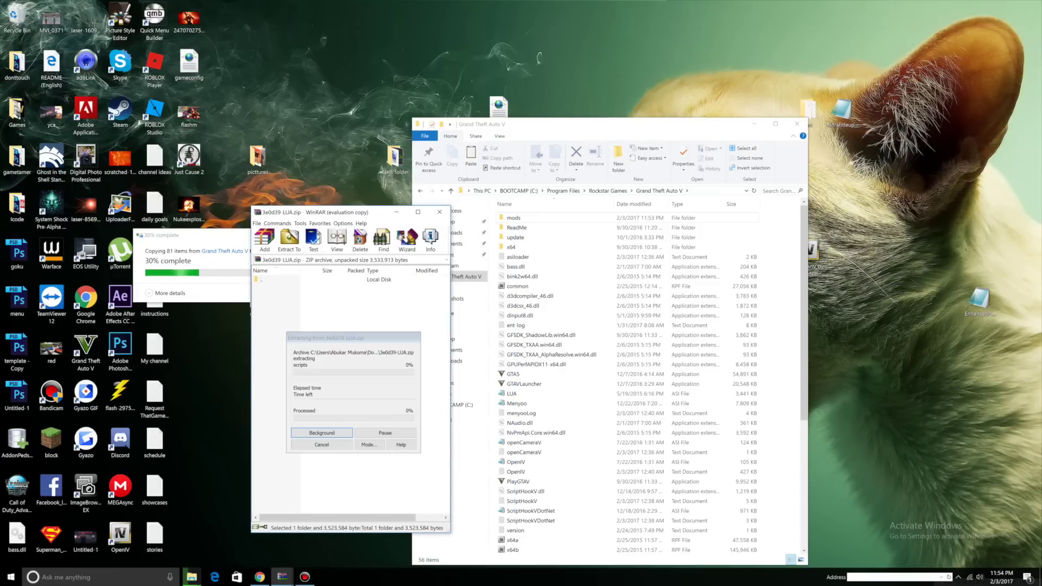
{"action": "left_click", "coordinate": [218, 328]}
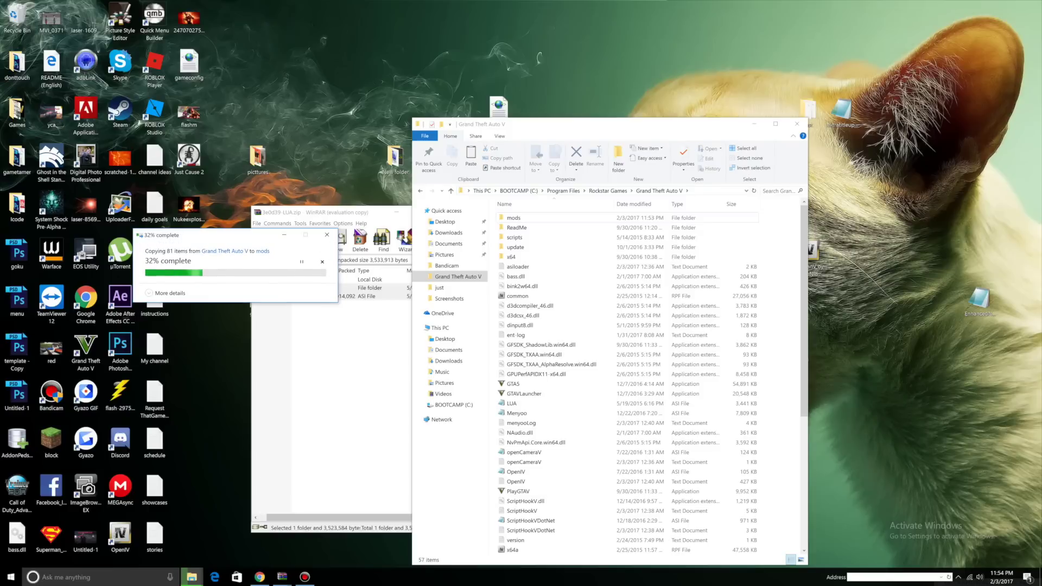
Extract NIBMods.net.dll from NIBMods.v1.9.2.zip into the scripts folder of the Grand Theft Auto V directory.
{"action": "double_click", "coordinate": [515, 238]}
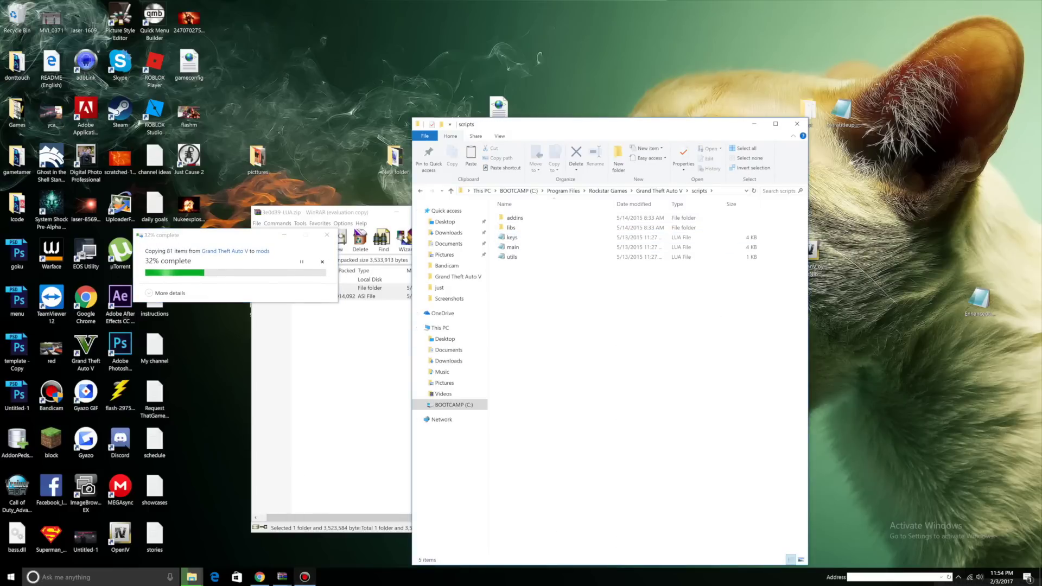
{"action": "mouse_move", "coordinate": [282, 577]}
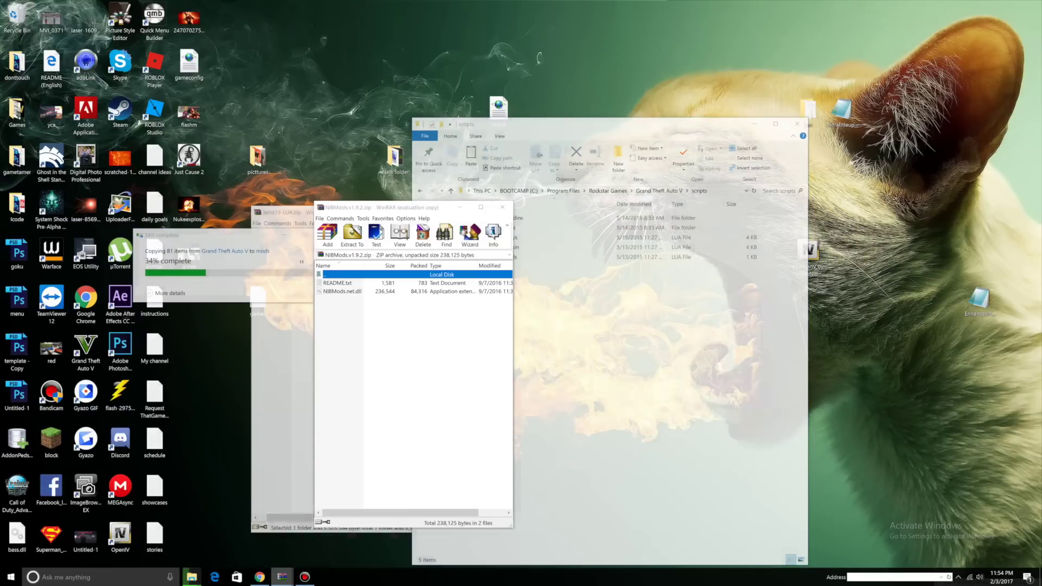
{"action": "left_click", "coordinate": [191, 537]}
{"action": "left_click", "coordinate": [342, 291]}
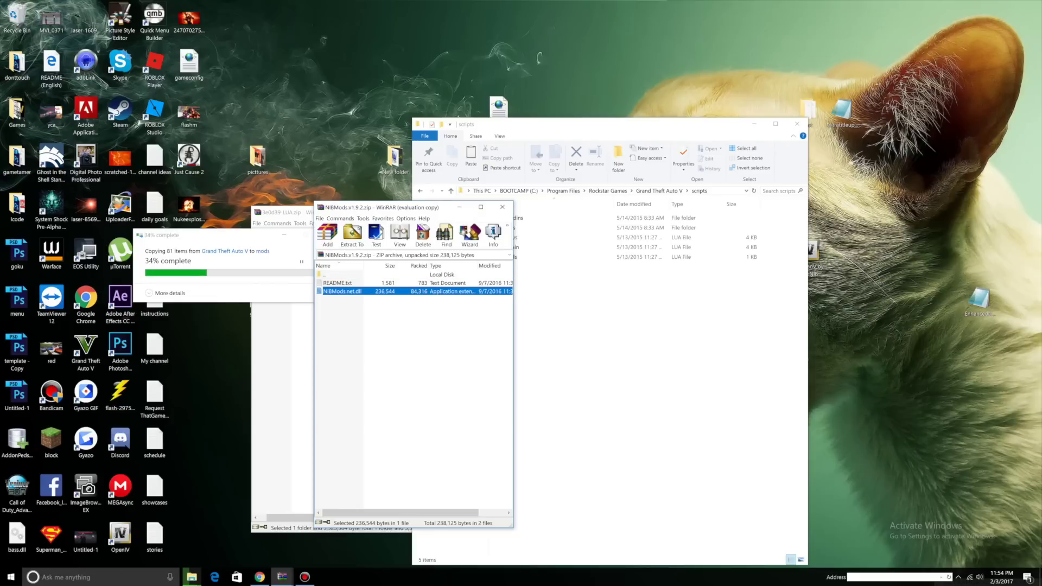
{"action": "left_click_drag", "start_coordinate": [342, 292], "coordinate": [586, 336]}
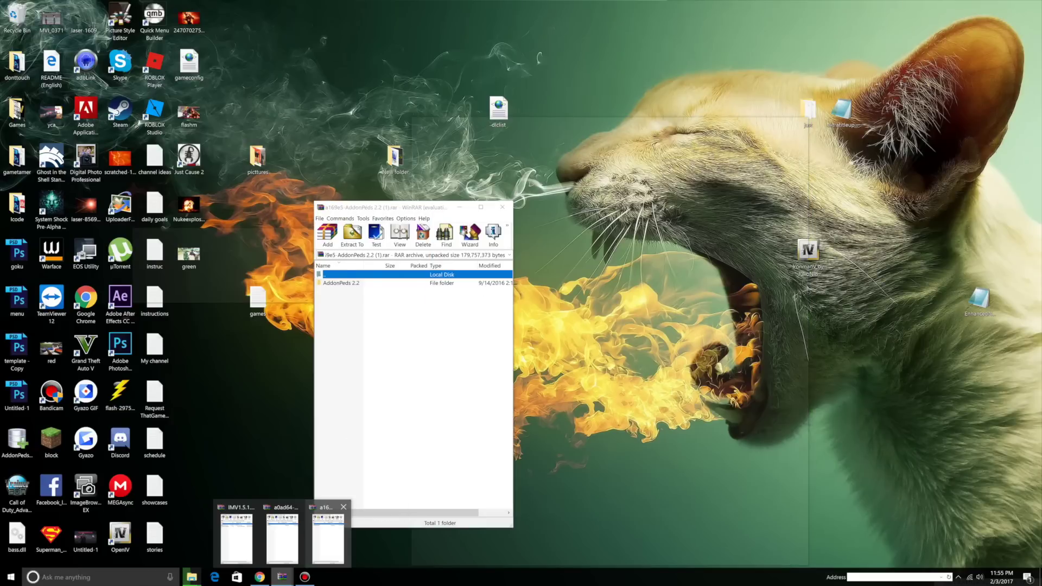
Extract PedSelector.dll from the scripts folder of the AddonPeds 2.2 archive into the game's scripts folder, and minimize the archive.
{"action": "left_click", "coordinate": [328, 537]}
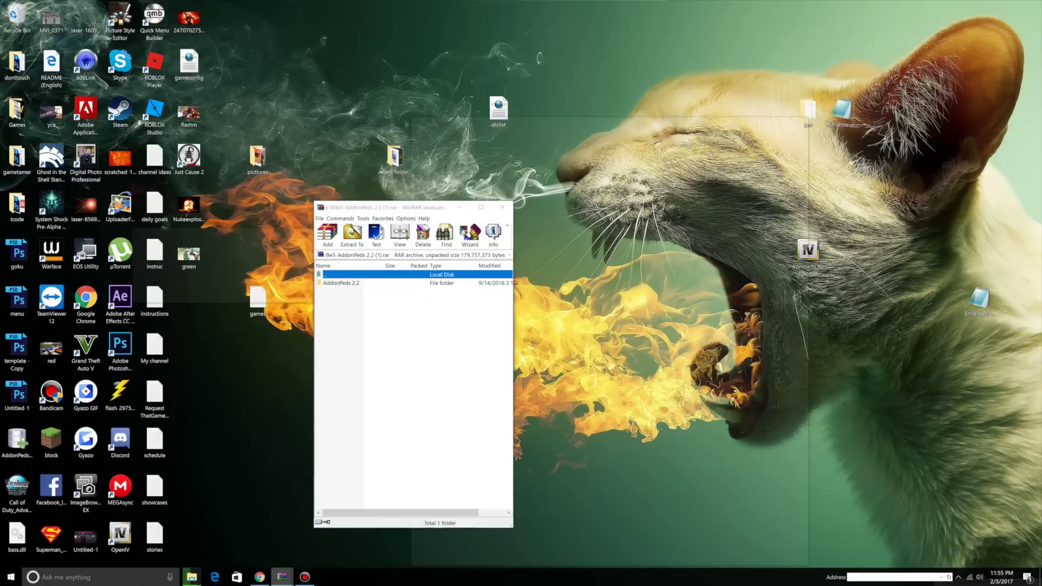
{"action": "left_click", "coordinate": [342, 283]}
{"action": "double_click", "coordinate": [341, 283]}
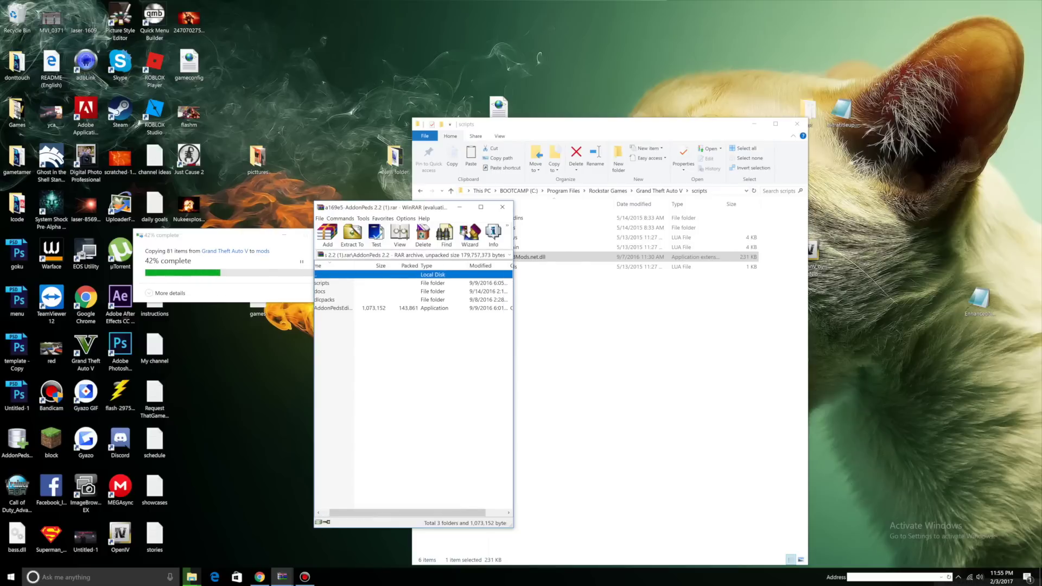
{"action": "double_click", "coordinate": [342, 283]}
{"action": "left_click", "coordinate": [341, 283]}
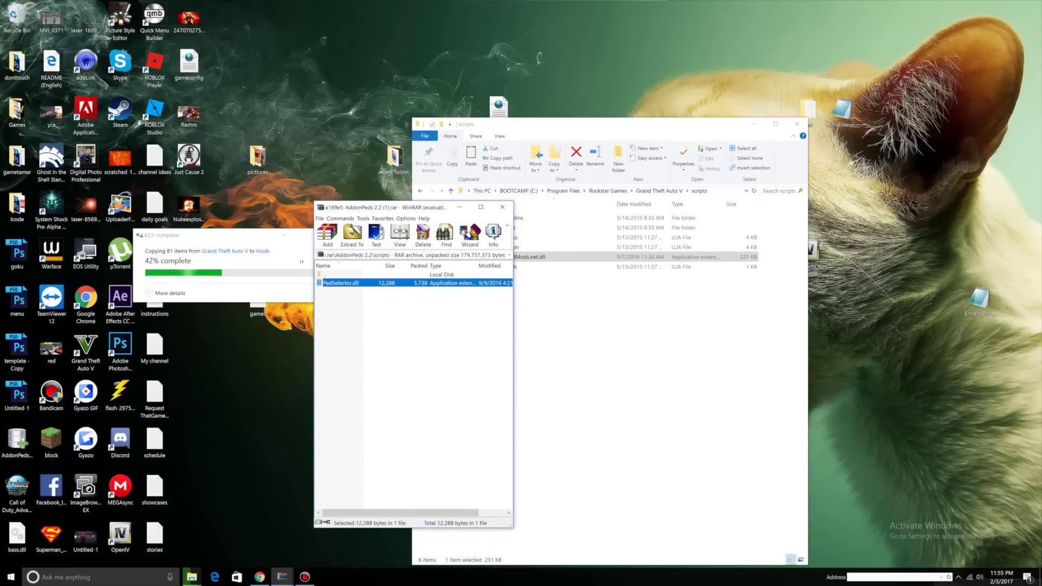
{"action": "left_click_drag", "start_coordinate": [341, 283], "coordinate": [597, 326]}
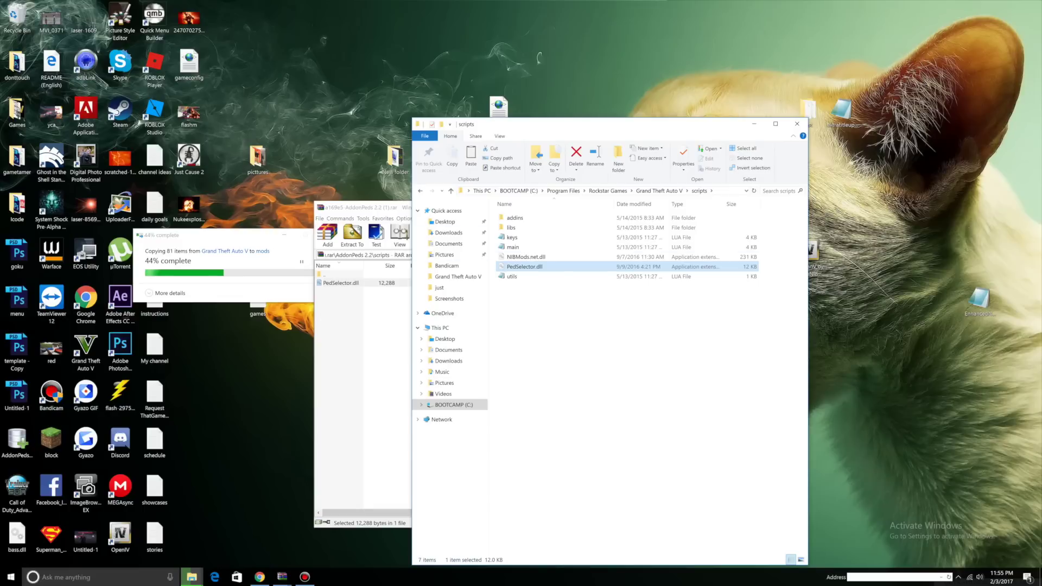
{"action": "left_click", "coordinate": [369, 207]}
{"action": "double_click", "coordinate": [327, 275]}
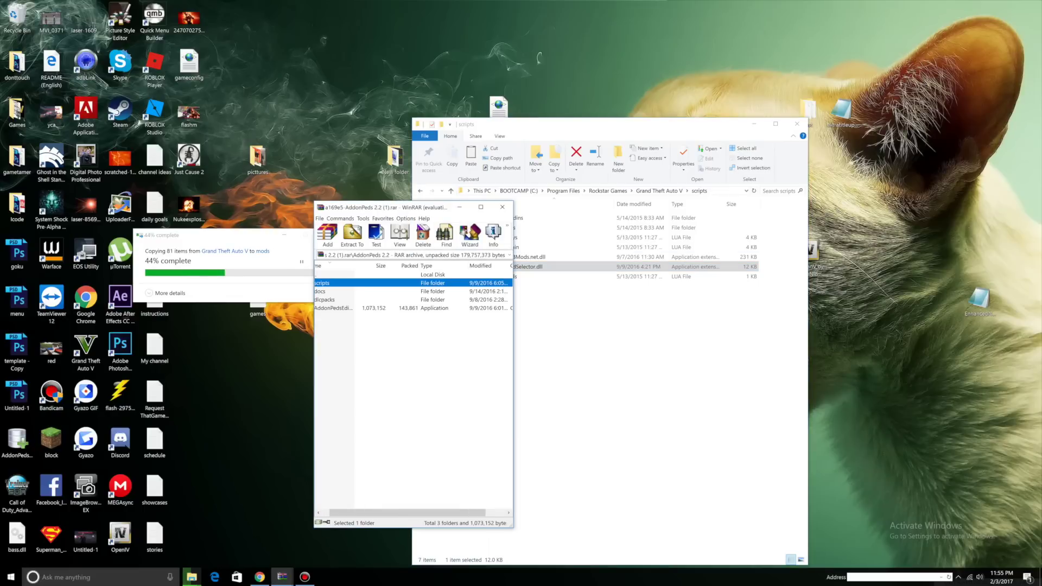
{"action": "left_click", "coordinate": [459, 207]}
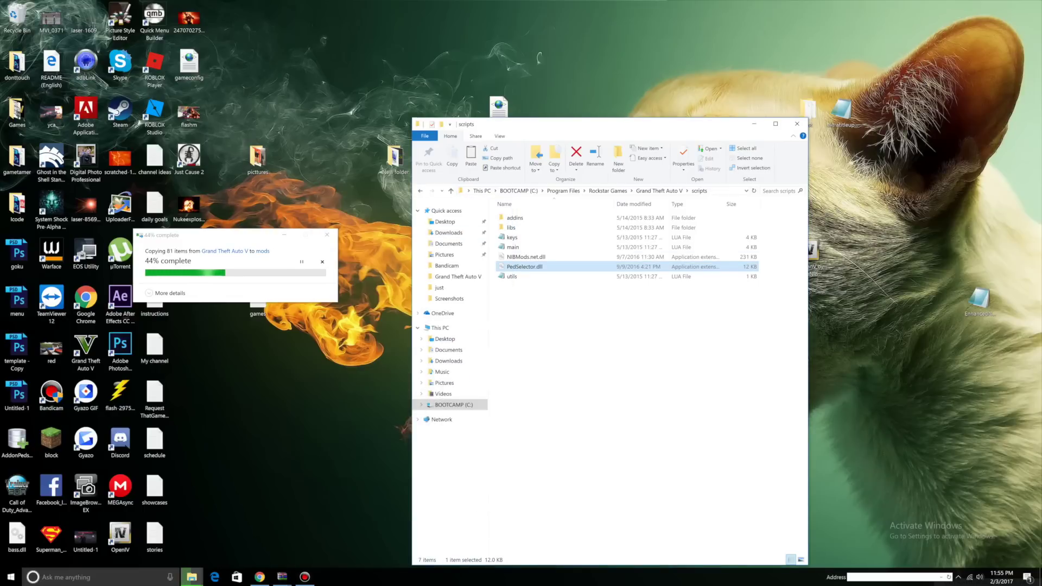
Go back to the Grand Theft Auto V folder and open mods\update\x64\dlcpacks.
{"action": "left_click", "coordinate": [451, 190]}
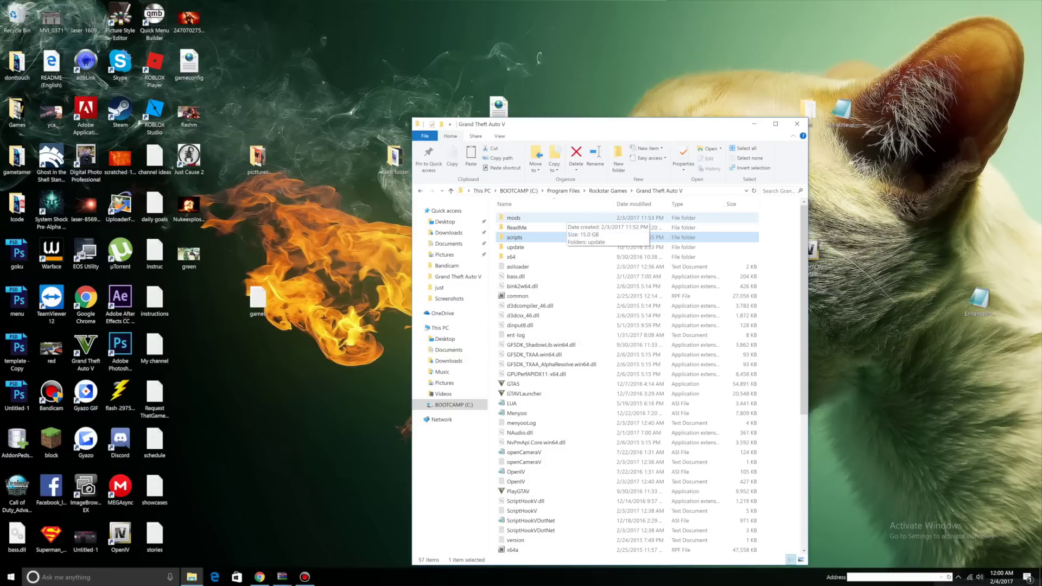
{"action": "double_click", "coordinate": [562, 217]}
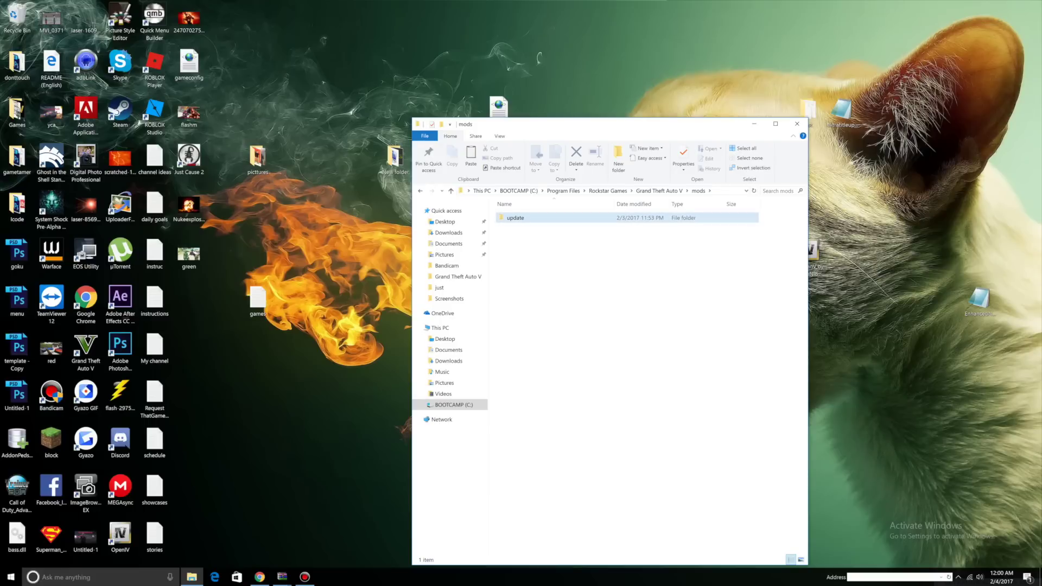
{"action": "double_click", "coordinate": [562, 218]}
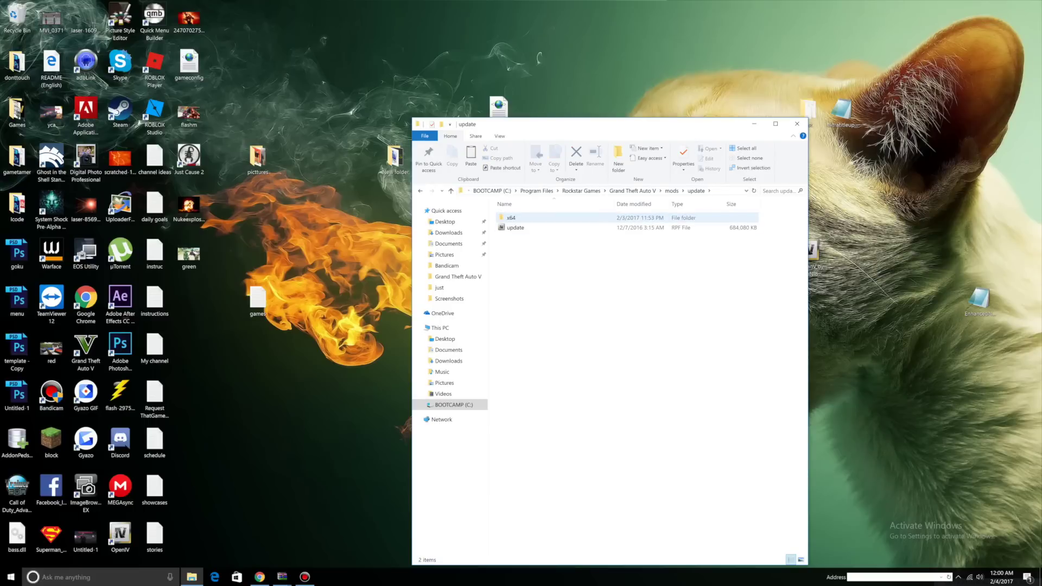
{"action": "left_click", "coordinate": [515, 227]}
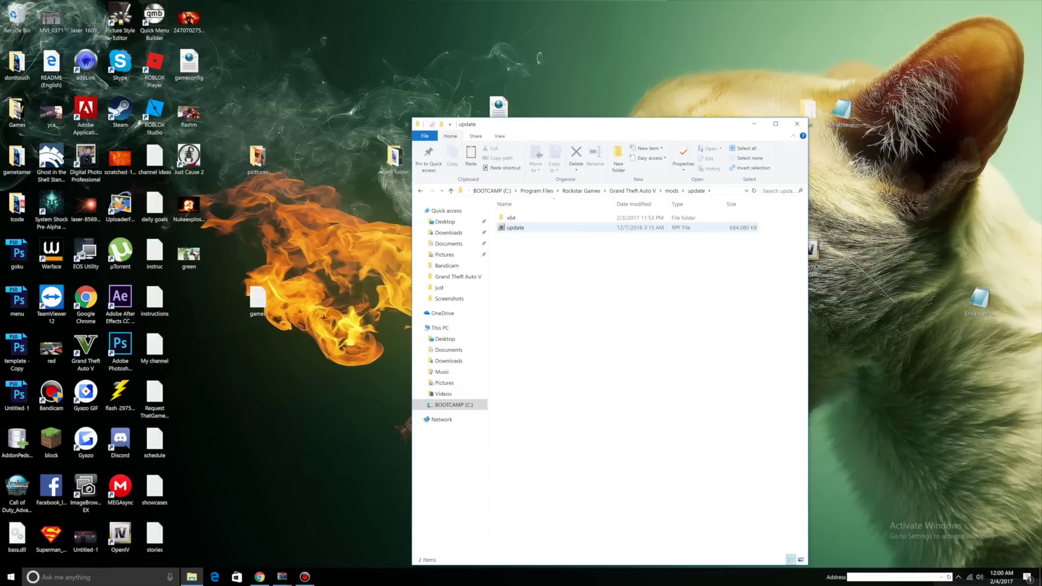
{"action": "left_click", "coordinate": [511, 218]}
{"action": "key", "text": "Return"}
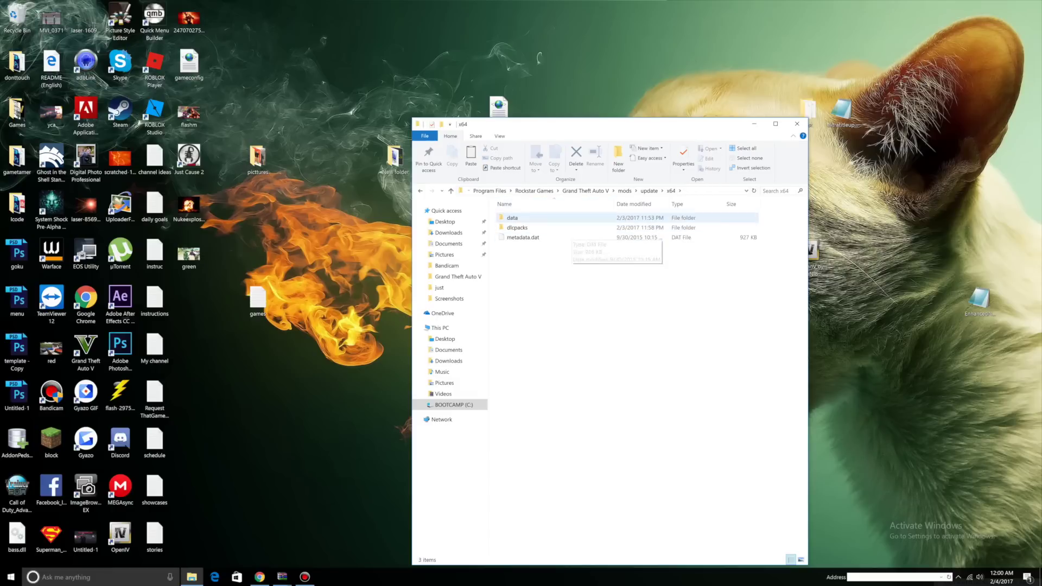
{"action": "double_click", "coordinate": [517, 227]}
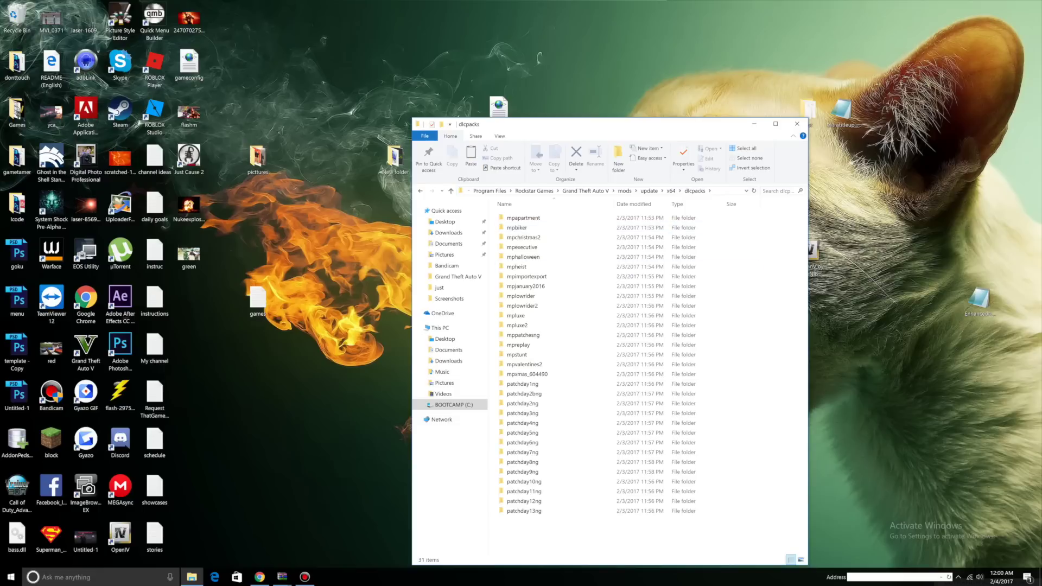
Extract the addonpeds folder from the dlcpacks folder of the AddonPeds 2.2 archive into the mods dlcpacks folder.
{"action": "mouse_move", "coordinate": [282, 577]}
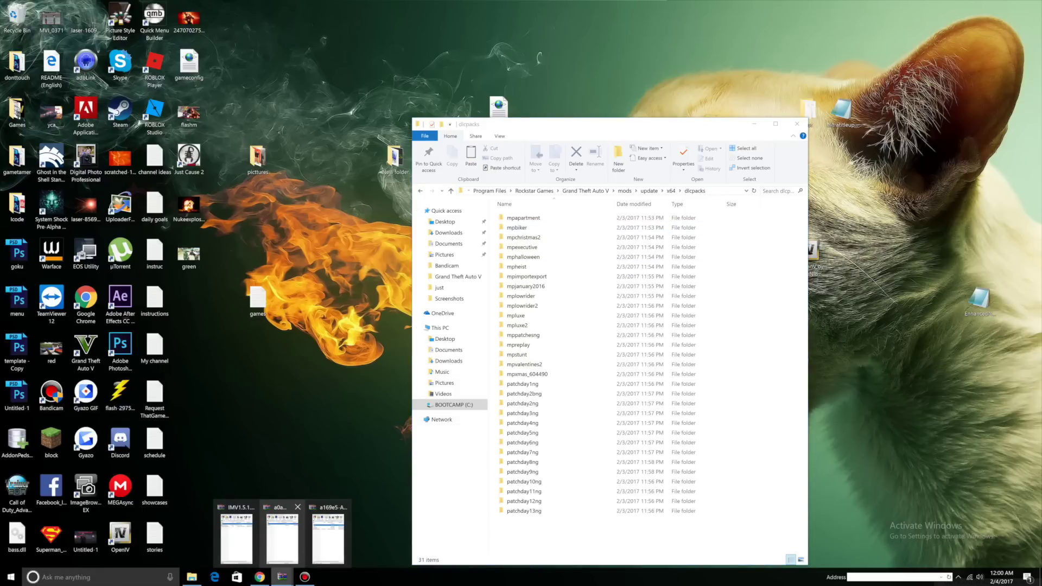
{"action": "left_click", "coordinate": [328, 537]}
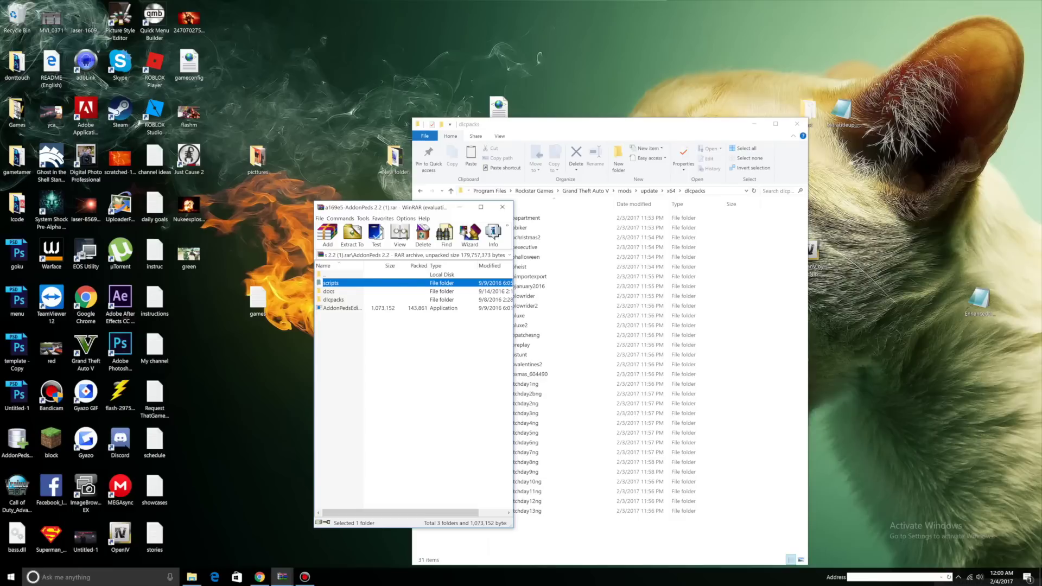
{"action": "double_click", "coordinate": [332, 274]}
{"action": "double_click", "coordinate": [336, 283]}
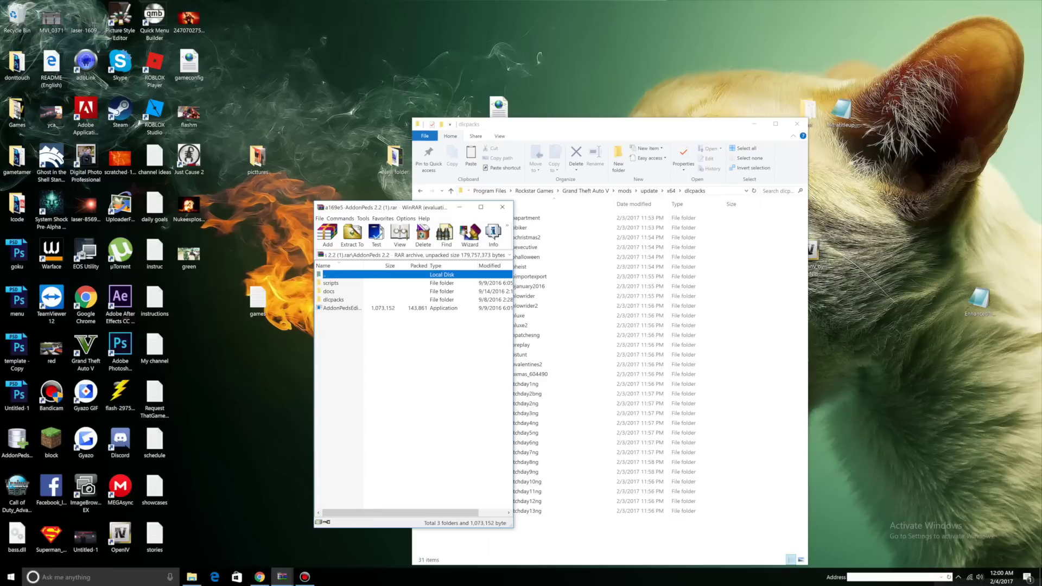
{"action": "double_click", "coordinate": [333, 300]}
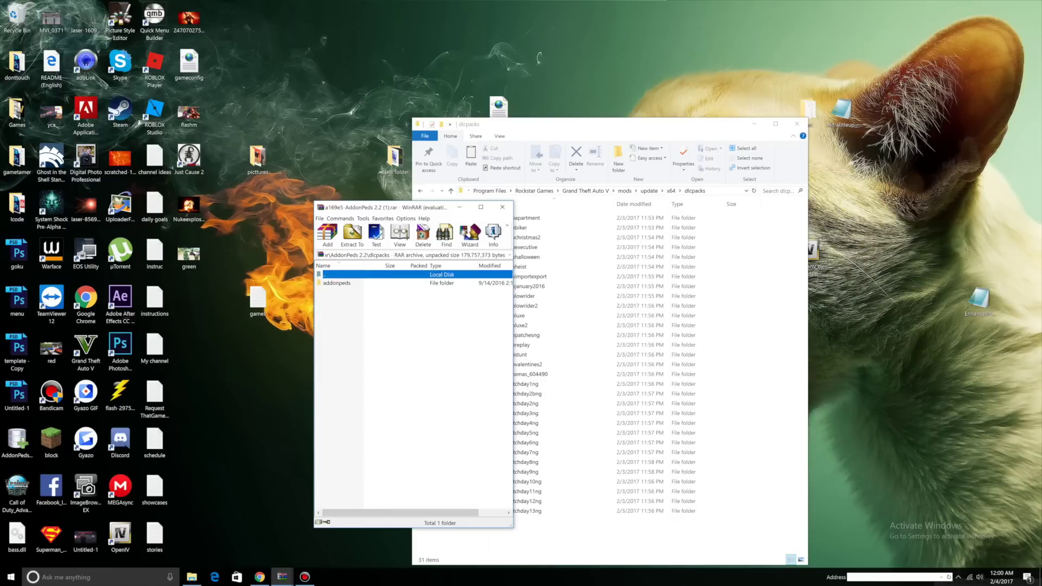
{"action": "key", "text": "Down"}
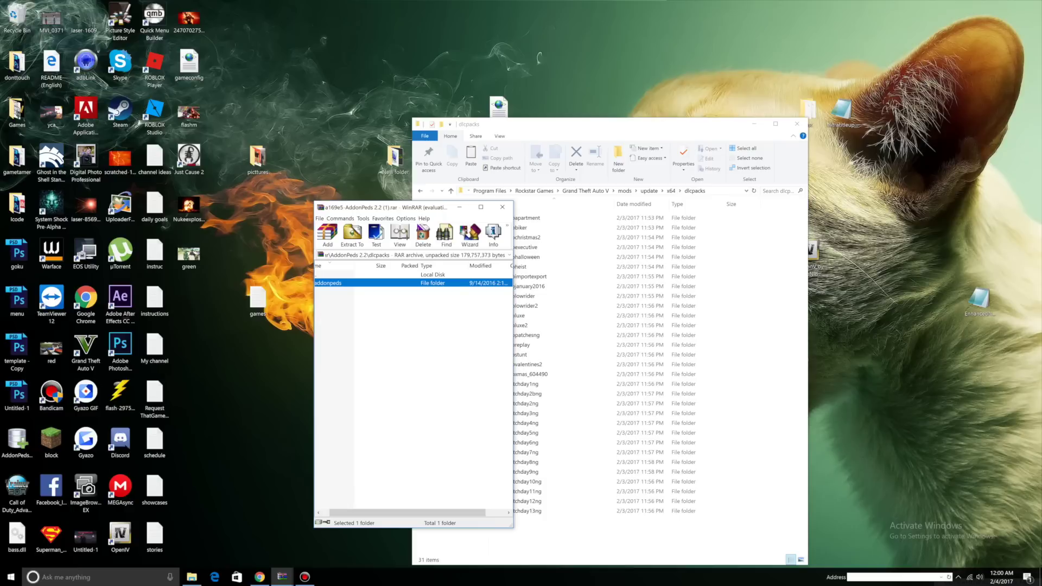
{"action": "left_click_drag", "start_coordinate": [329, 283], "coordinate": [578, 380]}
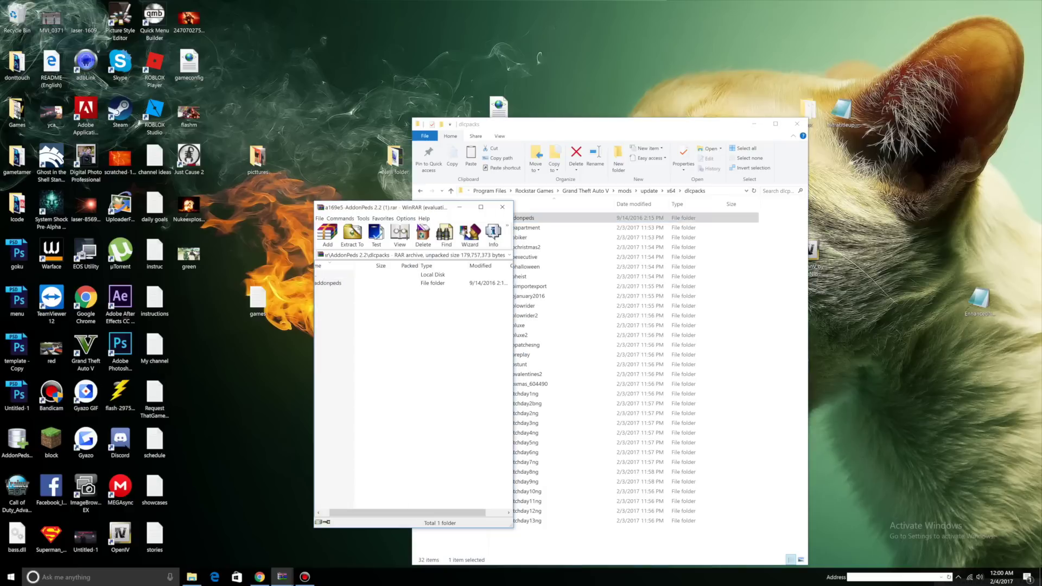
Extract AddonPedsEditor.exe from the AddonPeds 2.2 archive to the desktop, replacing the existing file, and close the archive.
{"action": "key", "text": "BackSpace"}
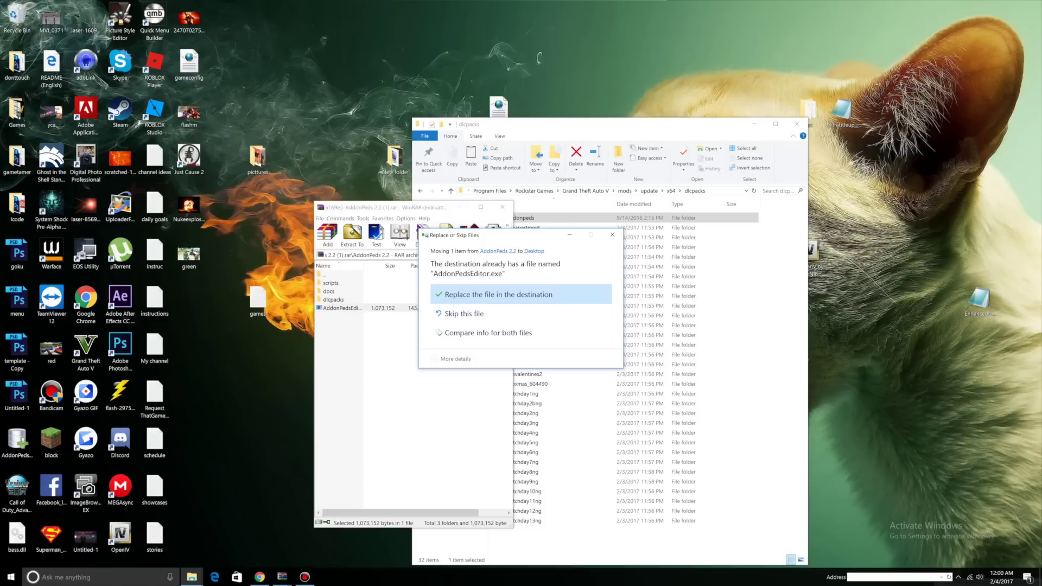
{"action": "left_click", "coordinate": [498, 295]}
{"action": "left_click", "coordinate": [503, 207]}
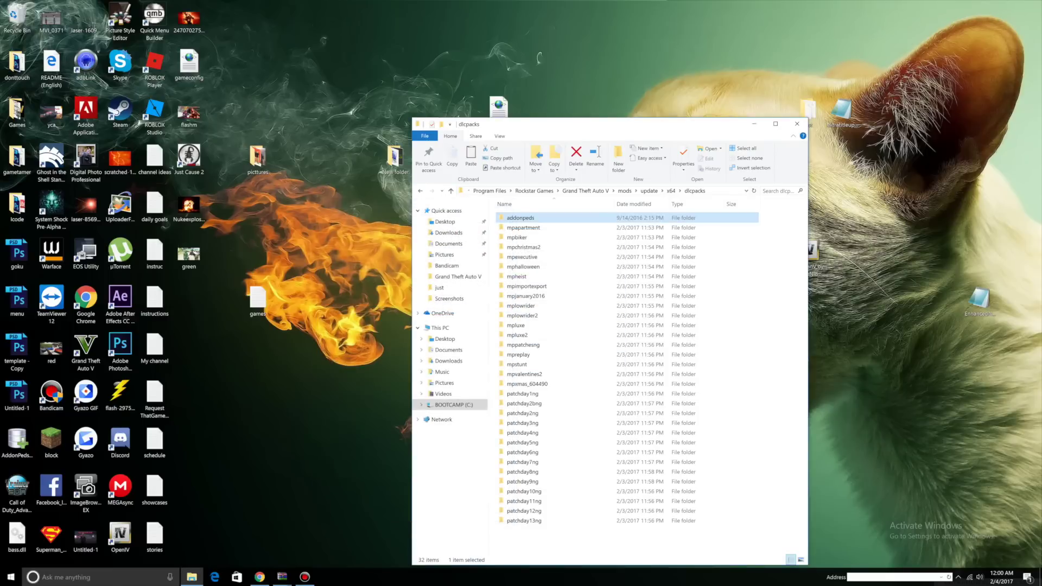
Extract the IronmanV OIV package from IMV1.5.1.zip to the desktop, replacing the existing file, and close the archive.
{"action": "left_click", "coordinate": [260, 534]}
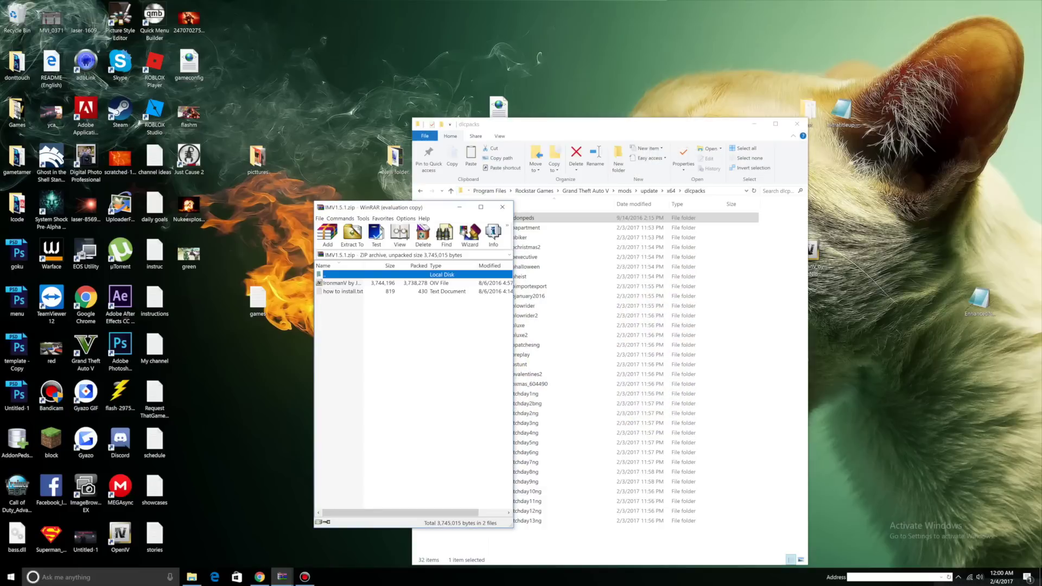
{"action": "left_click", "coordinate": [342, 283]}
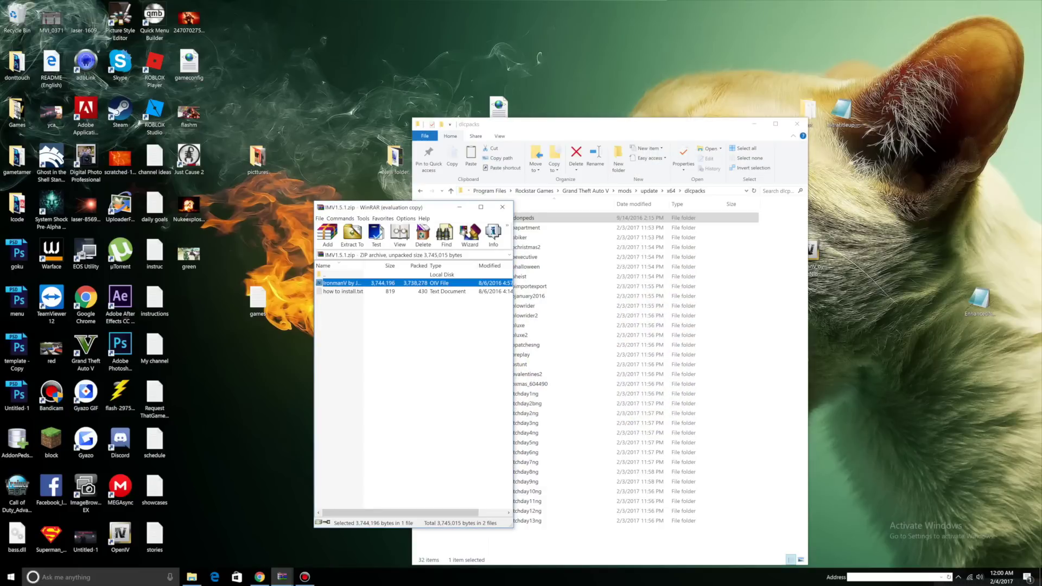
{"action": "left_click_drag", "start_coordinate": [342, 283], "coordinate": [261, 380]}
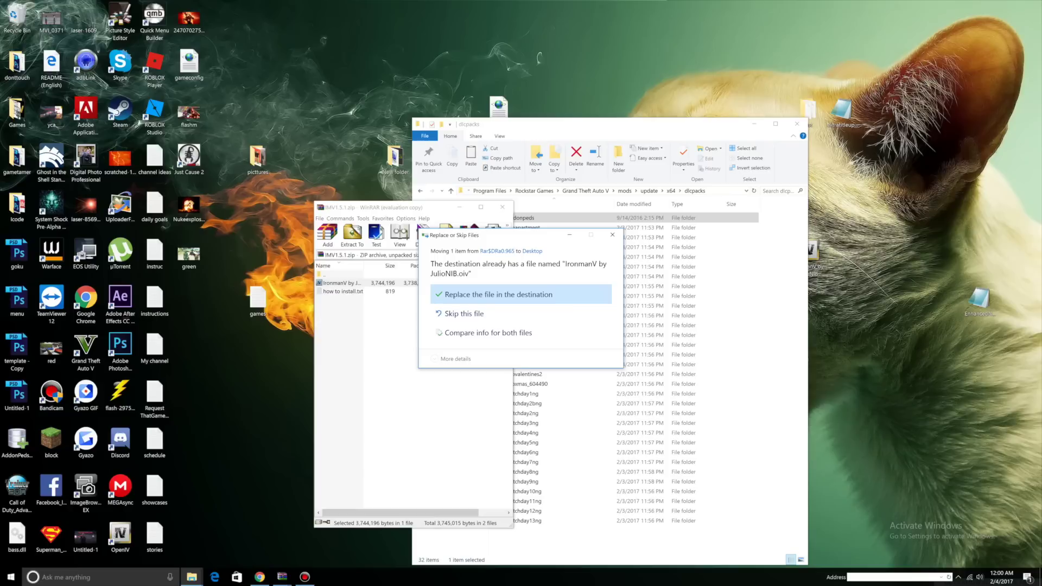
{"action": "left_click", "coordinate": [489, 295]}
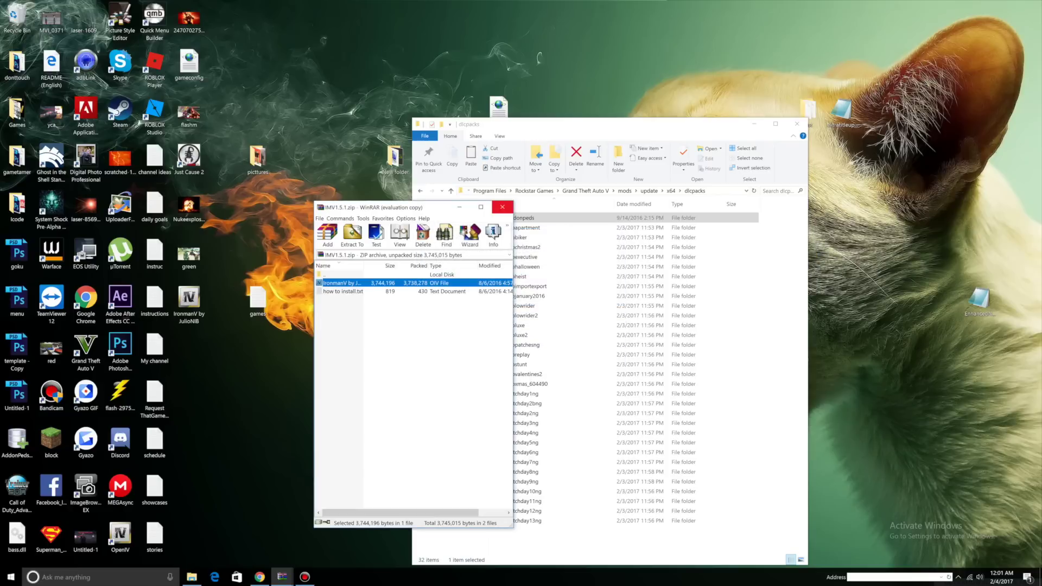
{"action": "left_click", "coordinate": [502, 207]}
Install the IronmanV package from the desktop into the game folder with OpenIV's Package Installer, and minimize OpenIV.
{"action": "left_click", "coordinate": [330, 187]}
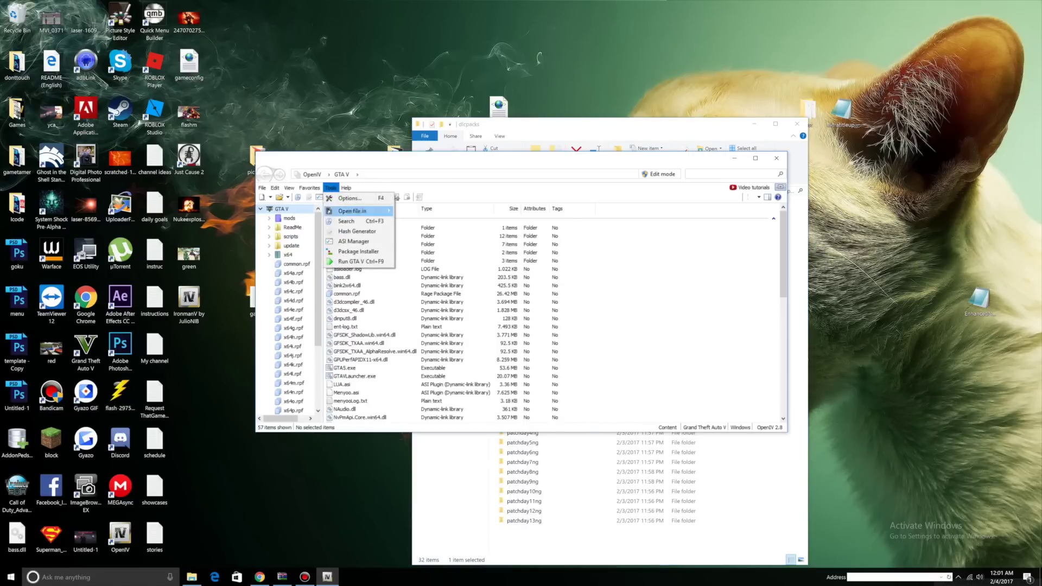
{"action": "left_click", "coordinate": [358, 252]}
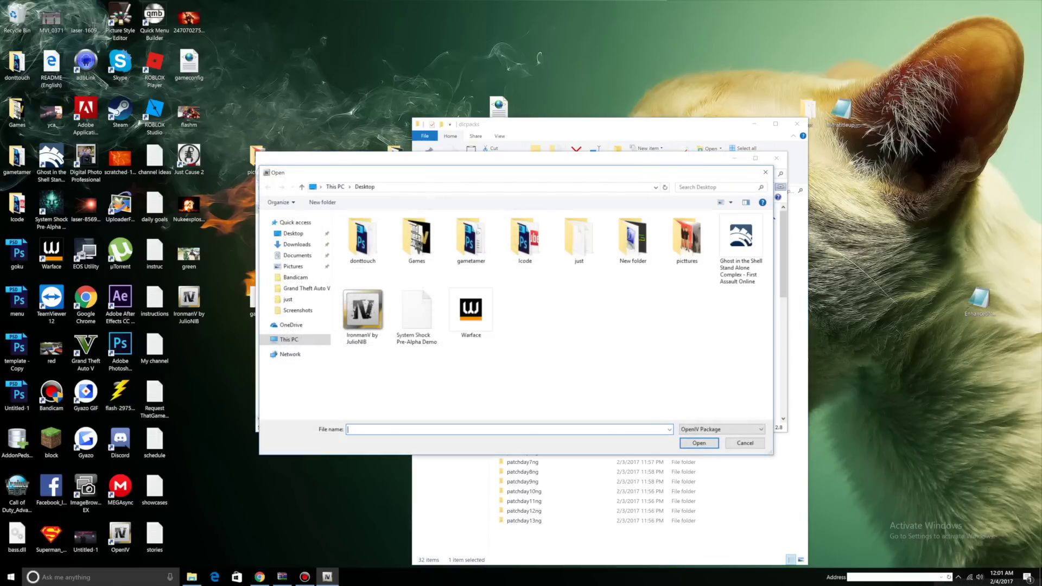
{"action": "double_click", "coordinate": [362, 314]}
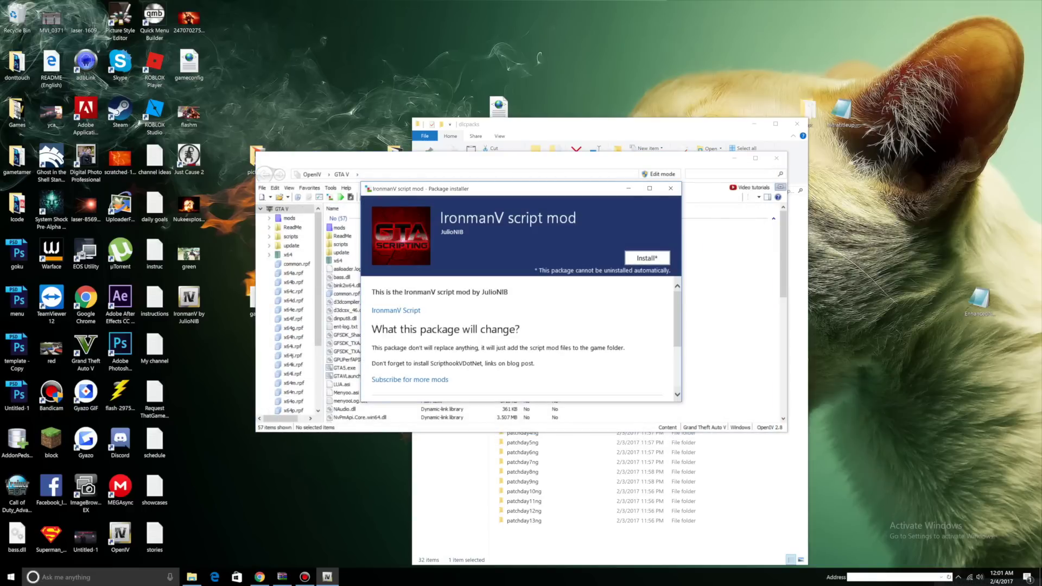
{"action": "left_click", "coordinate": [645, 258]}
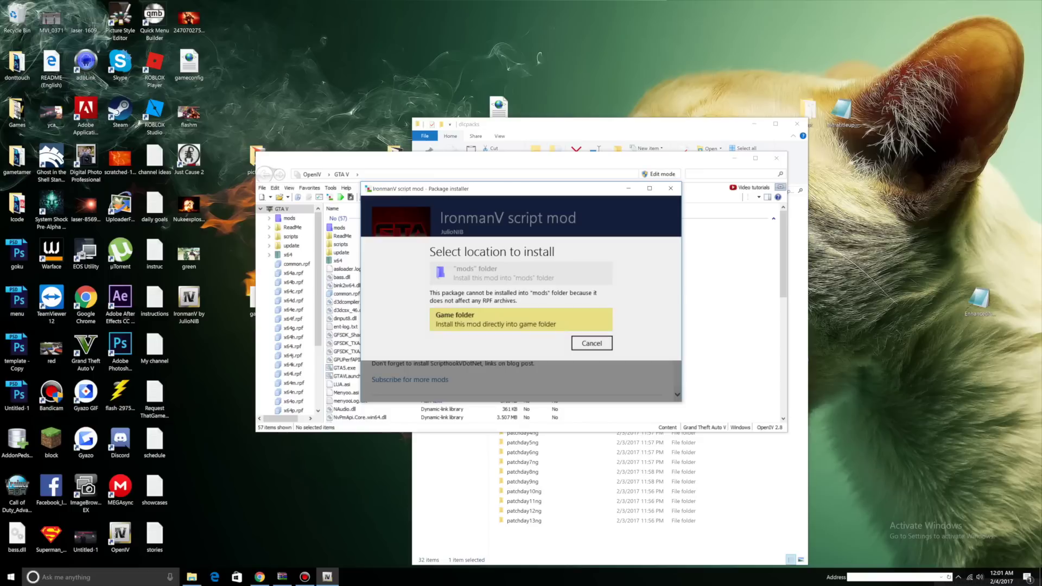
{"action": "left_click", "coordinate": [520, 319]}
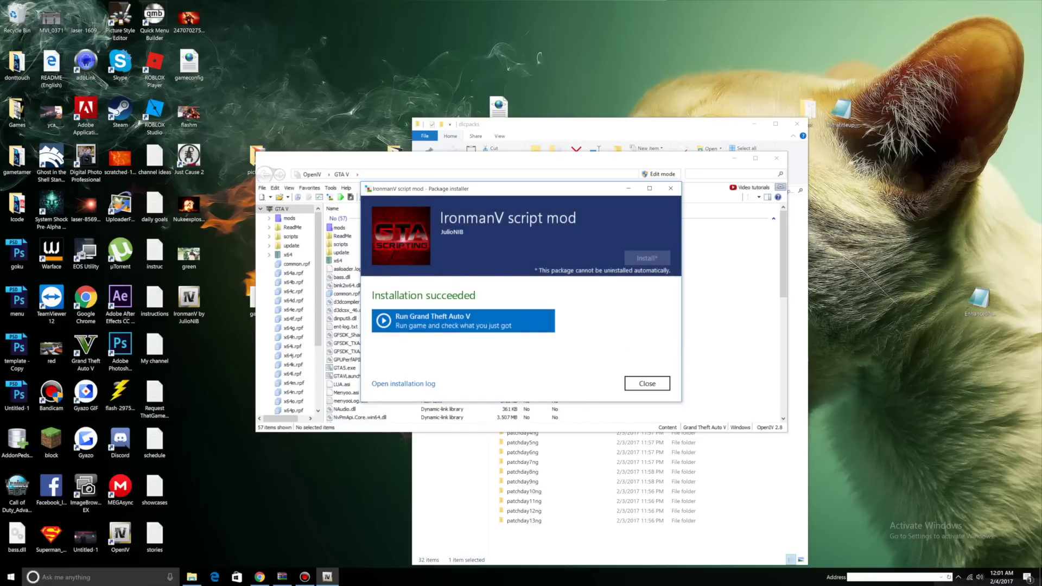
{"action": "left_click", "coordinate": [646, 383]}
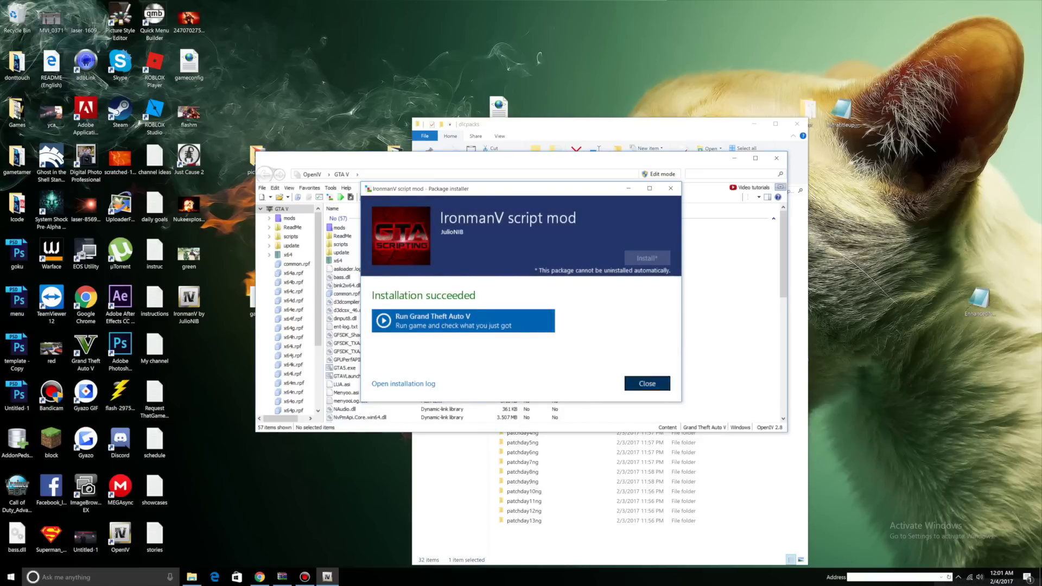
{"action": "left_click", "coordinate": [734, 158]}
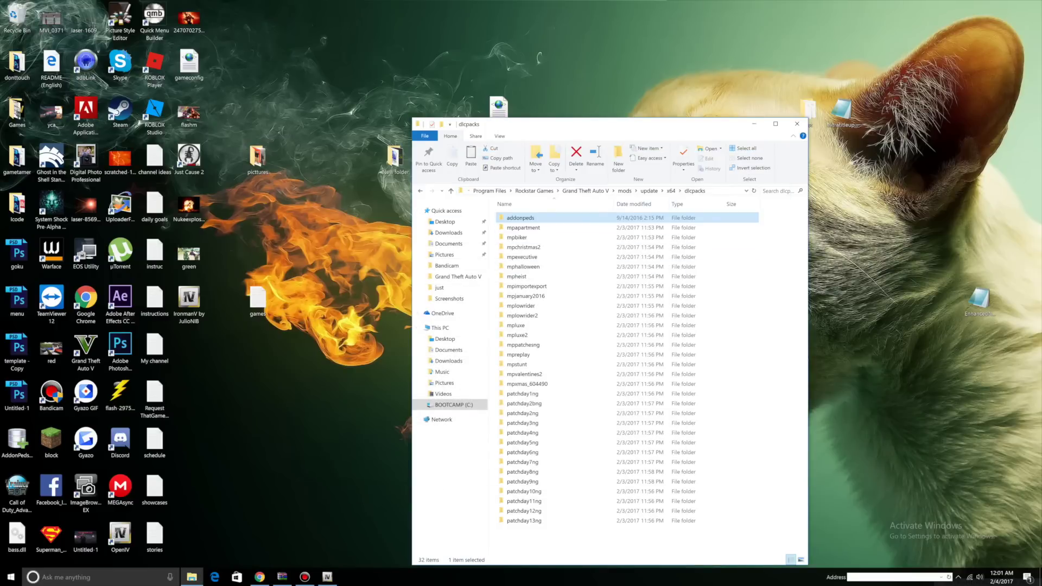
Extract MK46_armor.ini and MK46.png from the MK46 archive's armors folder into the game's scripts\IronmanV Files\armors folder.
{"action": "left_click", "coordinate": [282, 577]}
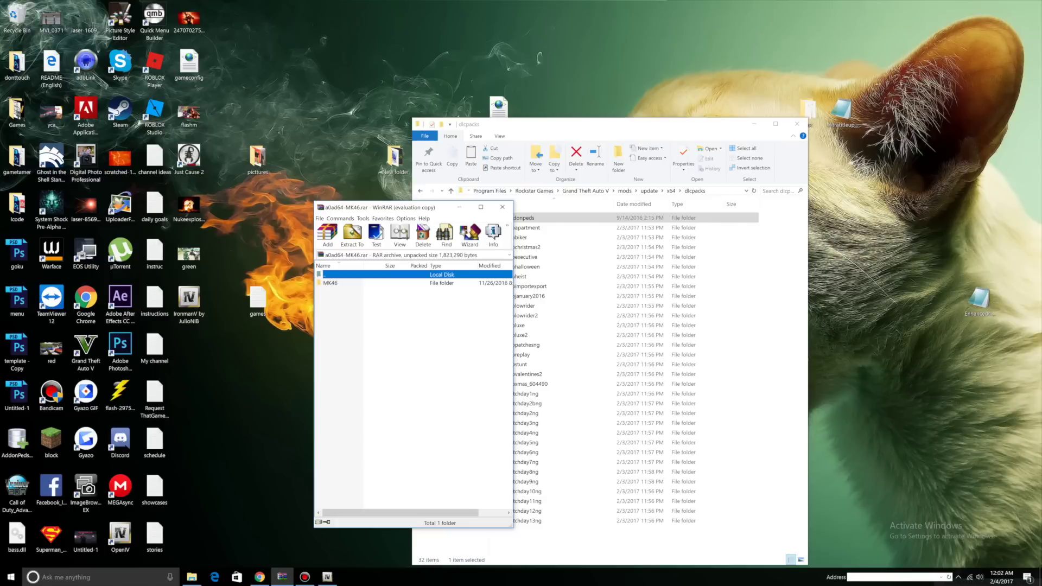
{"action": "double_click", "coordinate": [330, 283]}
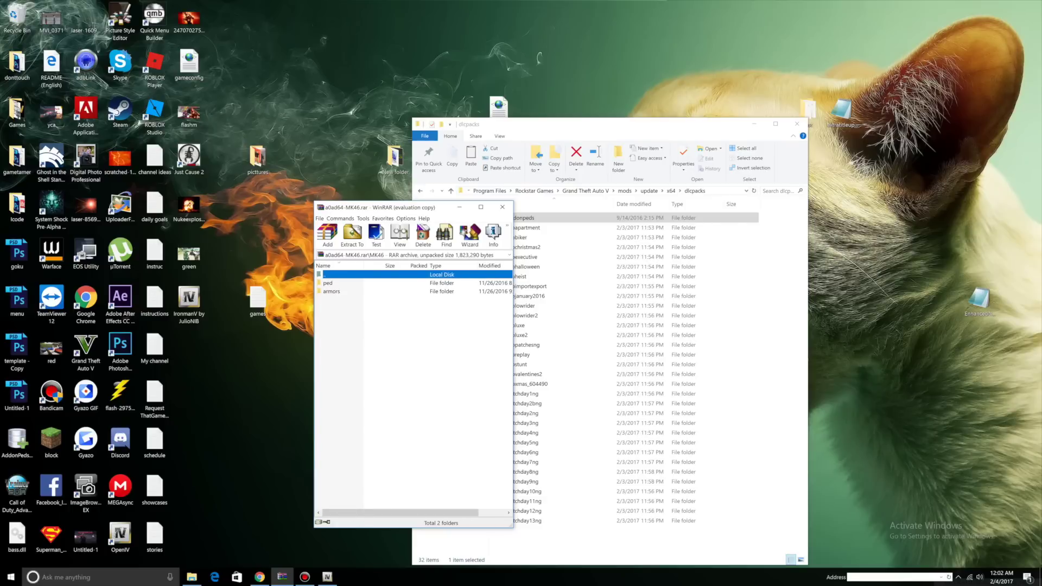
{"action": "double_click", "coordinate": [331, 291]}
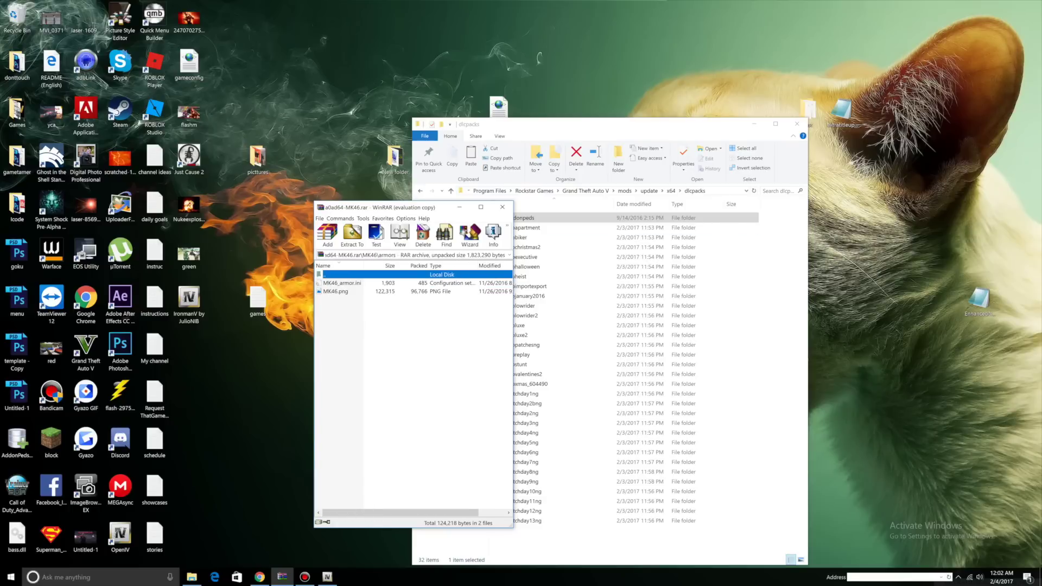
{"action": "left_click", "coordinate": [587, 191]}
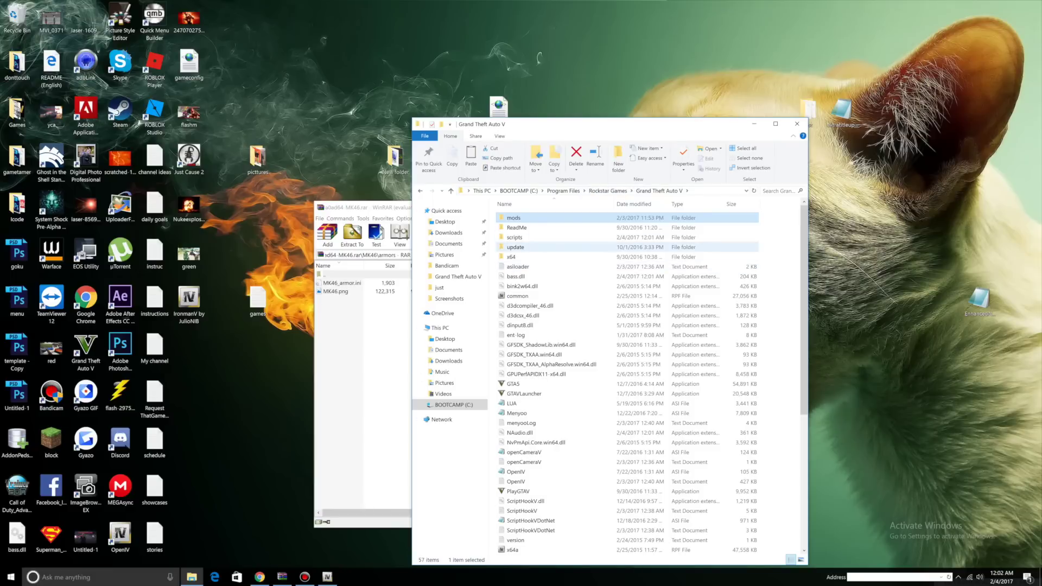
{"action": "double_click", "coordinate": [515, 237]}
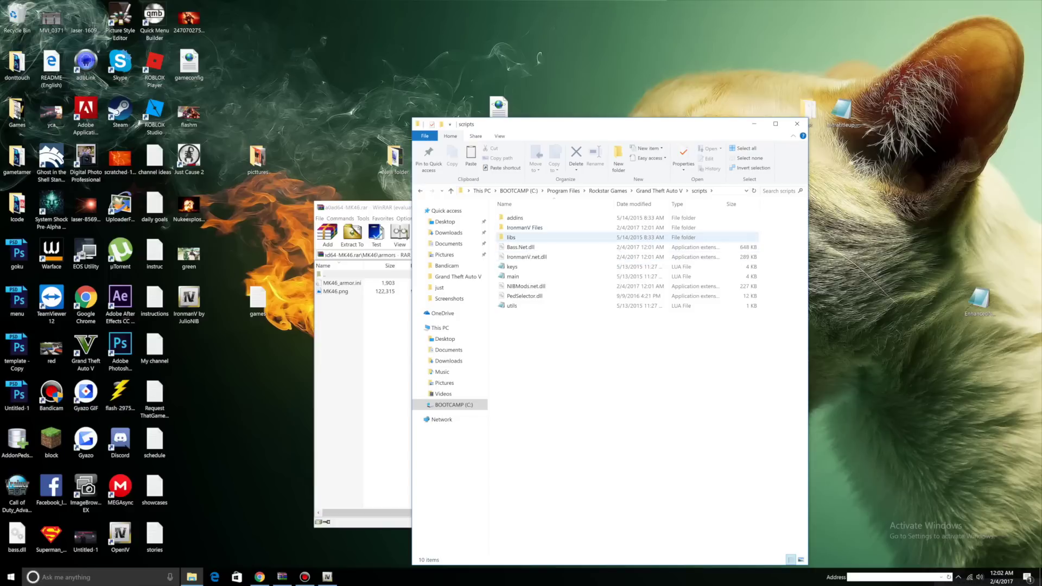
{"action": "double_click", "coordinate": [521, 227]}
{"action": "double_click", "coordinate": [515, 218]}
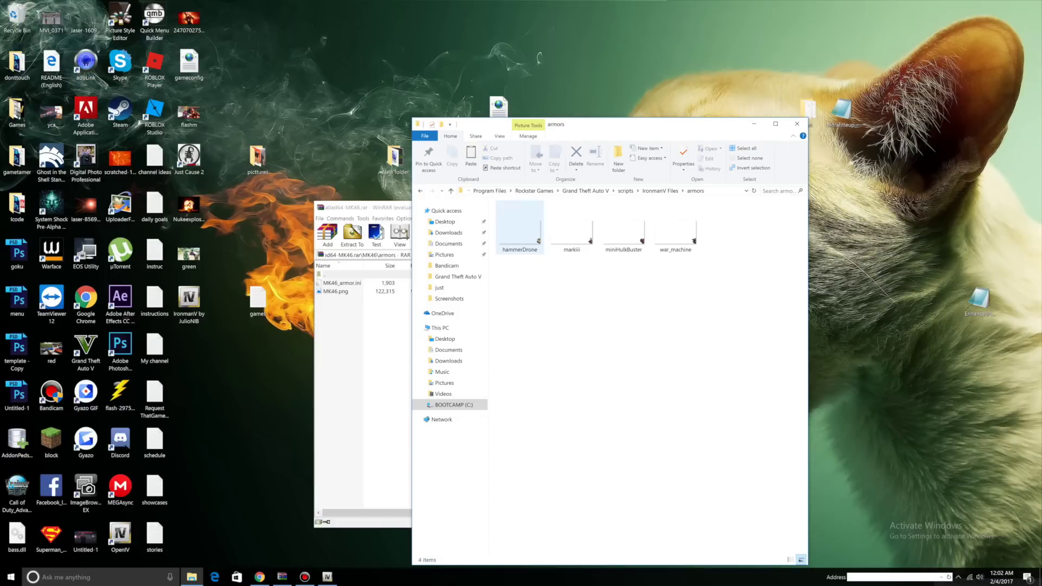
{"action": "left_click_drag", "start_coordinate": [368, 314], "coordinate": [613, 337]}
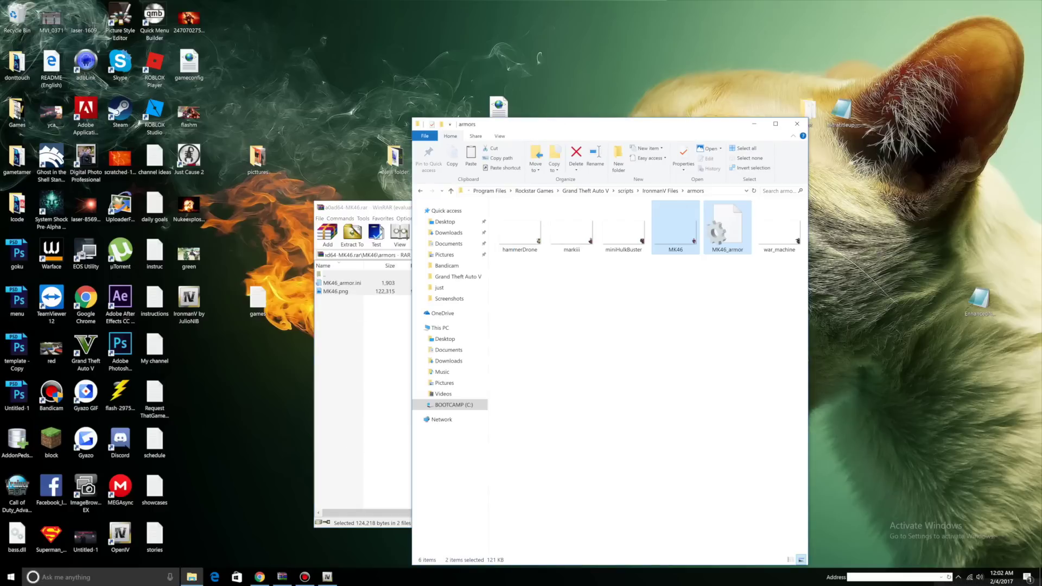
Recheck the armors folder inside the MK46 archive against the game's armors folder, and close the game folder window.
{"action": "double_click", "coordinate": [325, 274]}
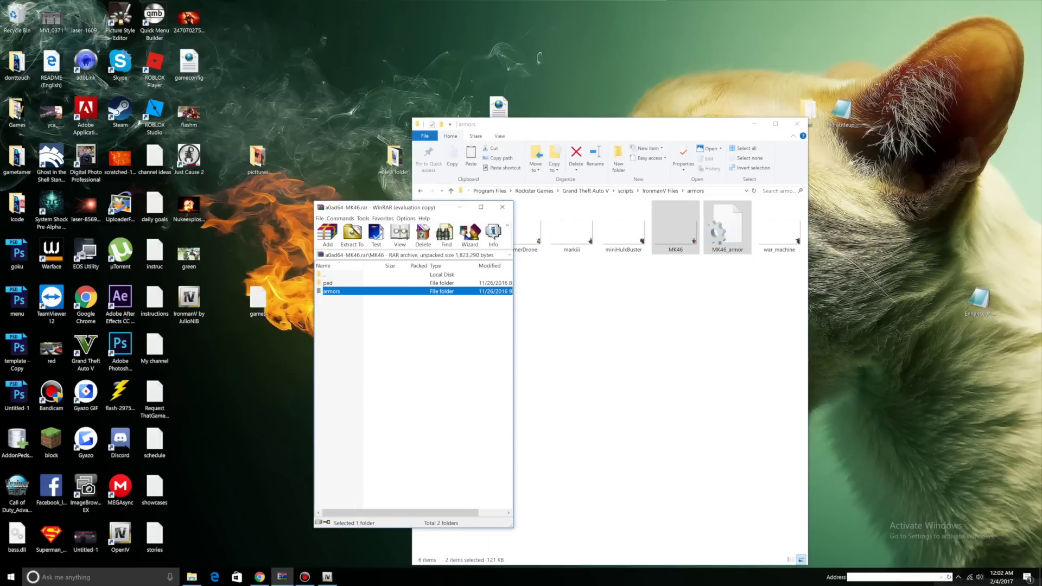
{"action": "key", "text": "BackSpace"}
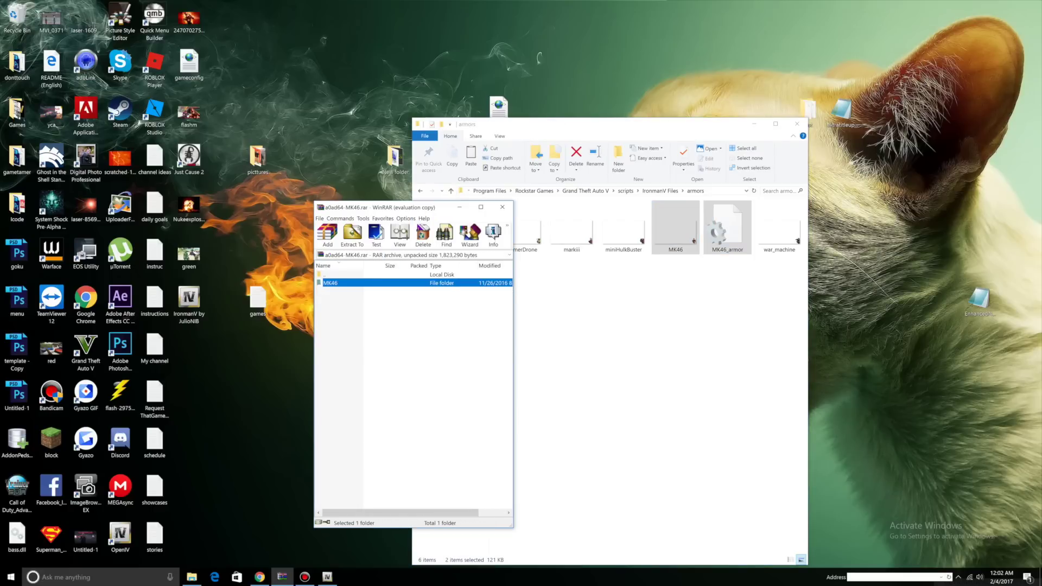
{"action": "key", "text": "Return"}
{"action": "key", "text": "Return"}
{"action": "key", "text": "Down"}
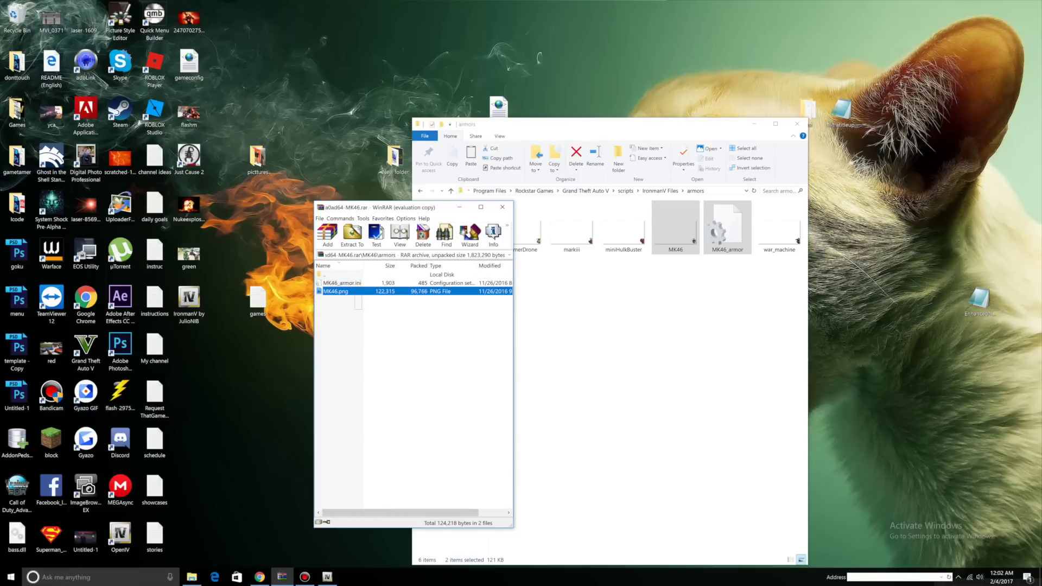
{"action": "key", "text": "ctrl+a"}
{"action": "left_click", "coordinate": [666, 331]}
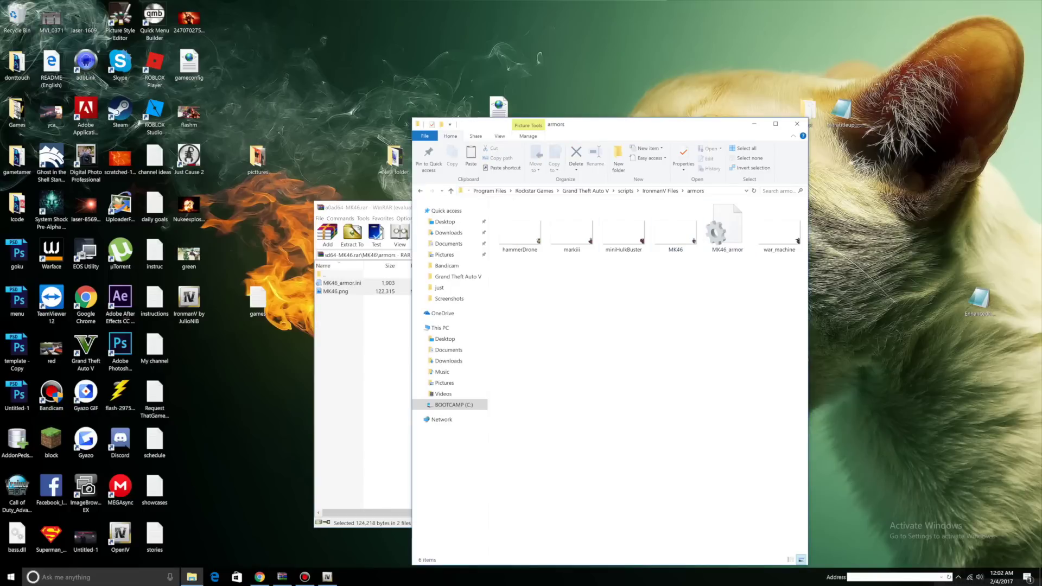
{"action": "key", "text": "alt+Tab"}
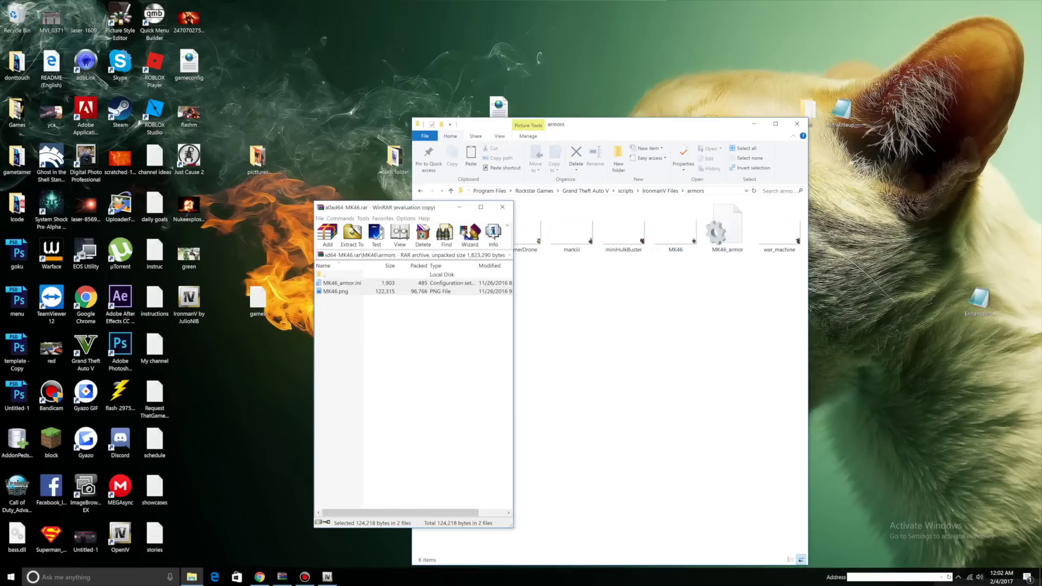
{"action": "key", "text": "BackSpace"}
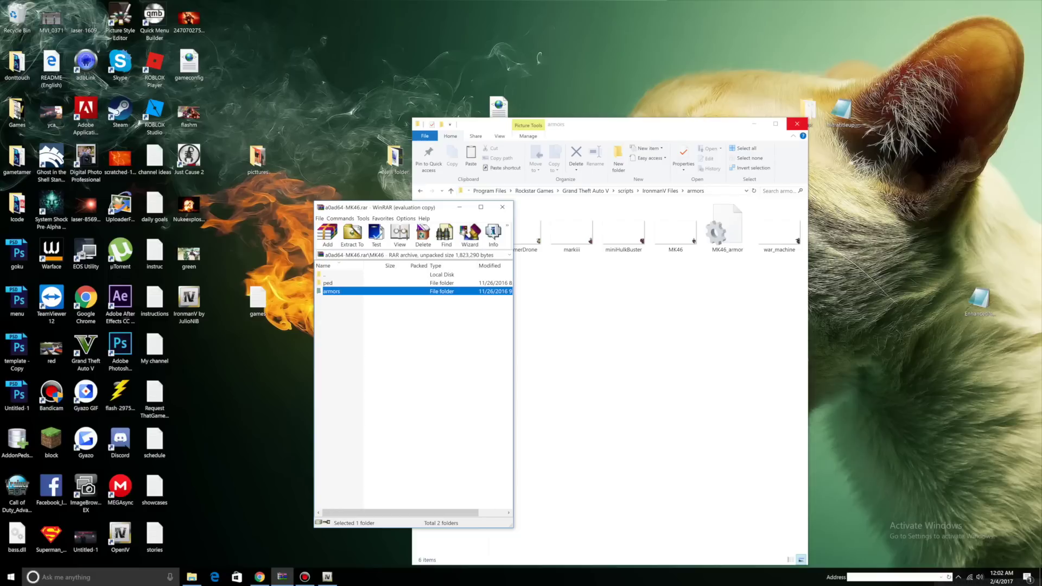
{"action": "left_click", "coordinate": [796, 123]}
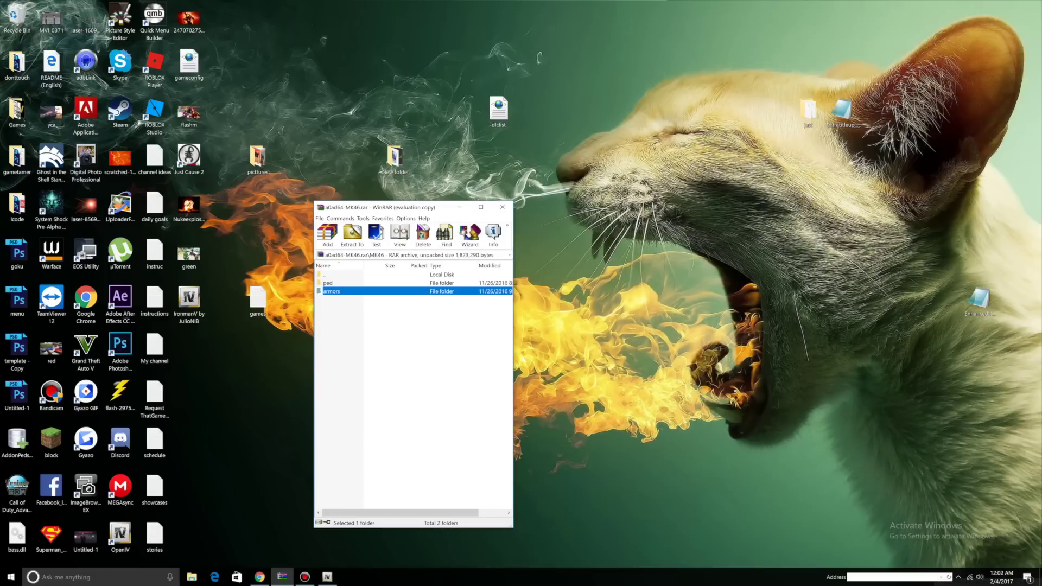
In OpenIV, open peds.rpf inside mods/update/x64/dlcpacks/addonpeds/dlc.rpf and enable edit mode.
{"action": "left_click", "coordinate": [327, 577]}
{"action": "scroll", "coordinate": [347, 233], "scroll_direction": "up", "scroll_amount": 1}
{"action": "double_click", "coordinate": [343, 228]}
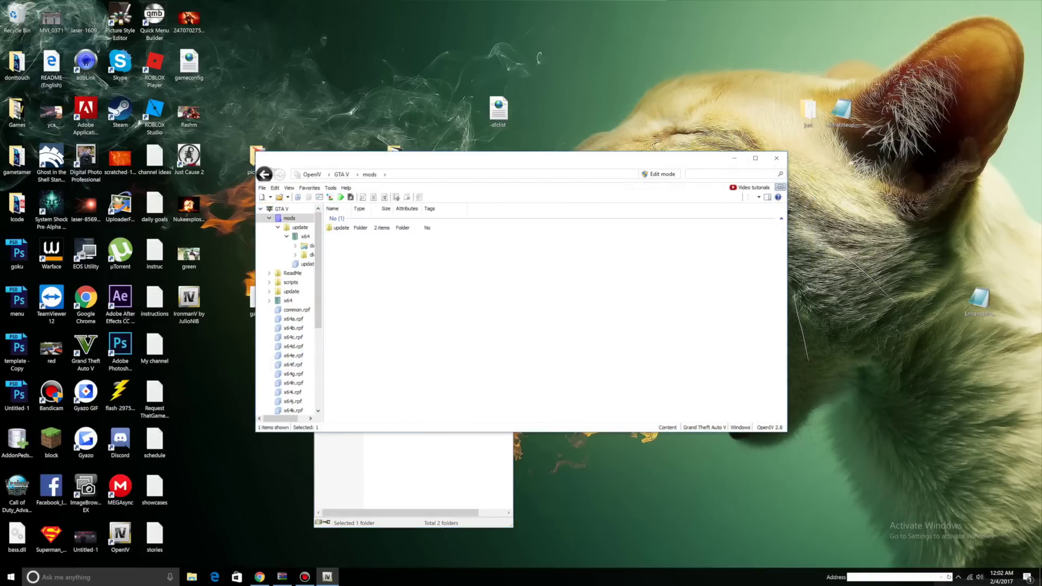
{"action": "double_click", "coordinate": [341, 228]}
{"action": "double_click", "coordinate": [340, 228]}
{"action": "double_click", "coordinate": [343, 236]}
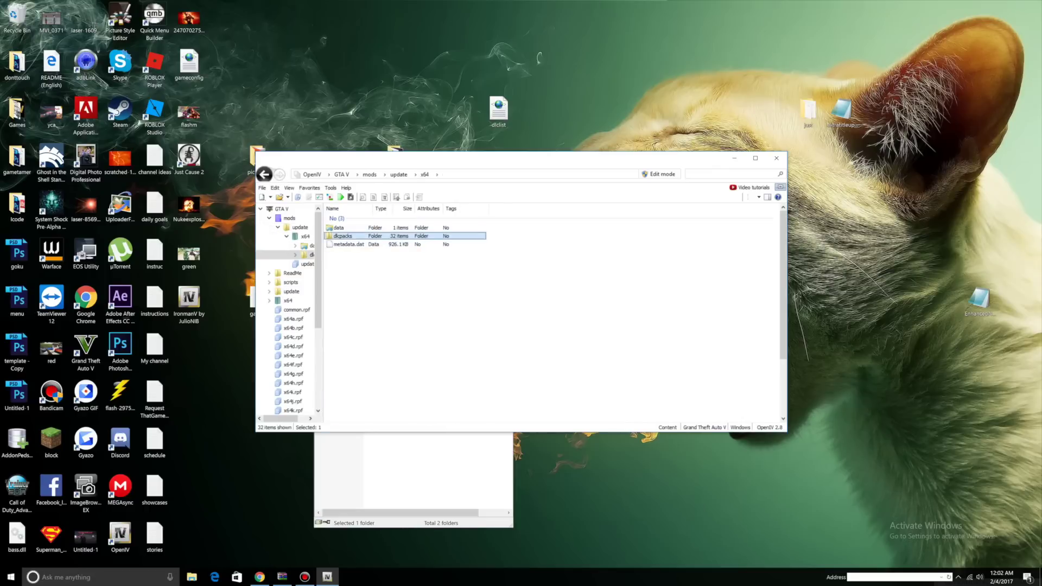
{"action": "double_click", "coordinate": [345, 228]}
{"action": "double_click", "coordinate": [343, 228]}
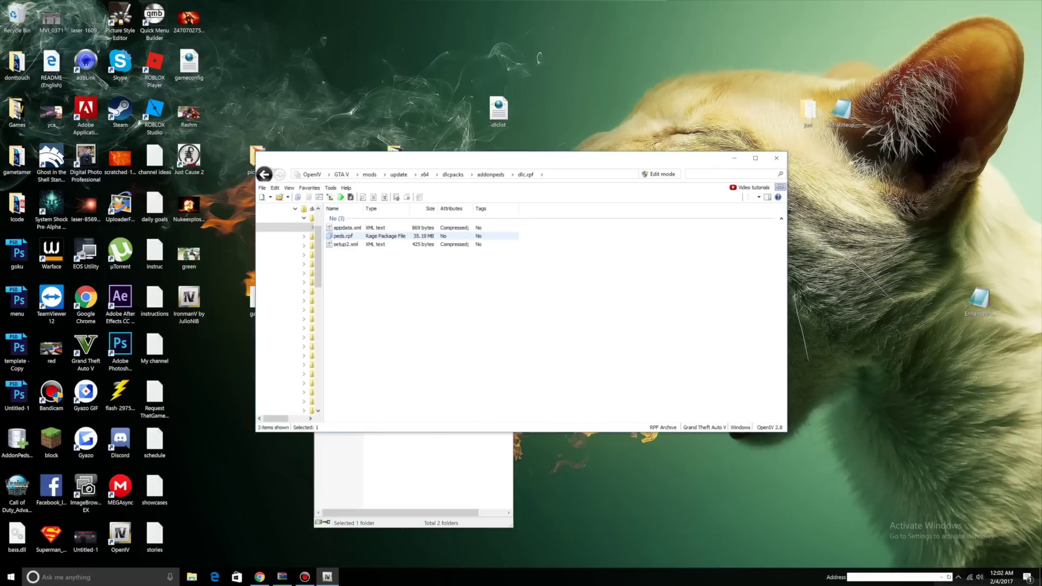
{"action": "key", "text": "Return"}
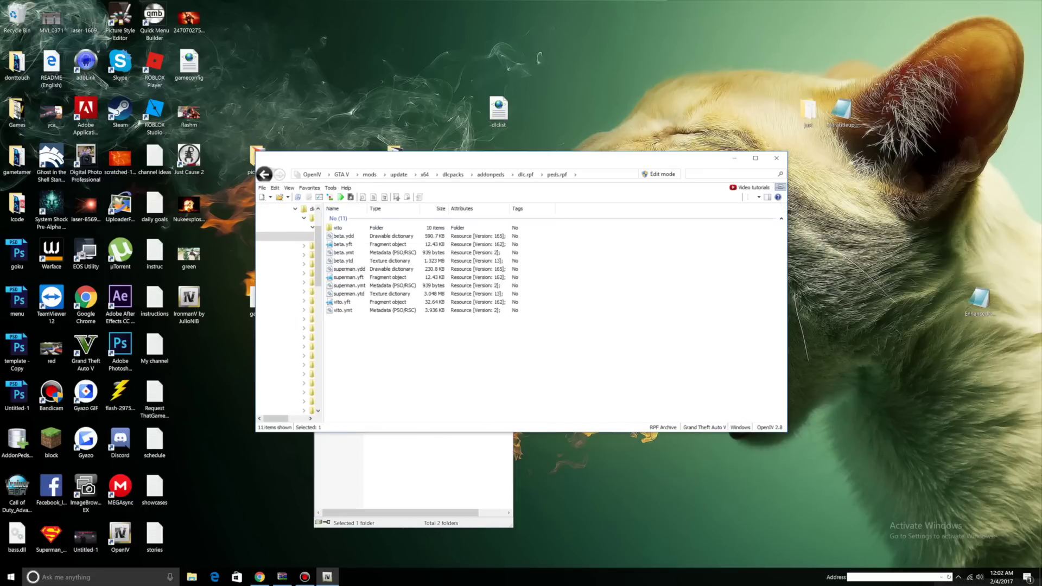
{"action": "left_click", "coordinate": [659, 174]}
{"action": "left_click", "coordinate": [544, 320]}
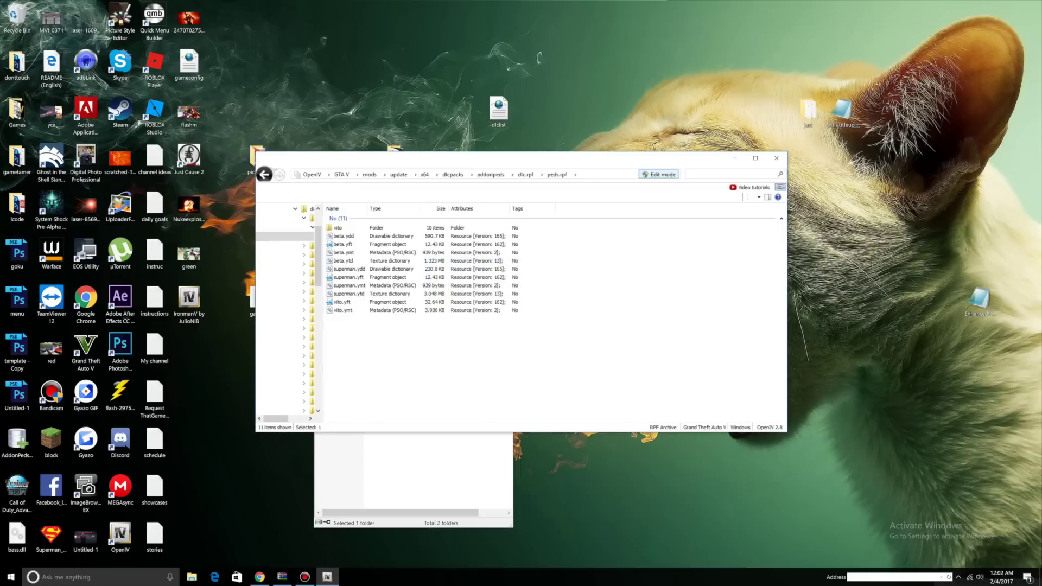
Add the four MK46 files (ytd, ymt, yft, ydd) from the MK46 archive's ped folder to peds.rpf in OpenIV.
{"action": "key", "text": "alt+Tab"}
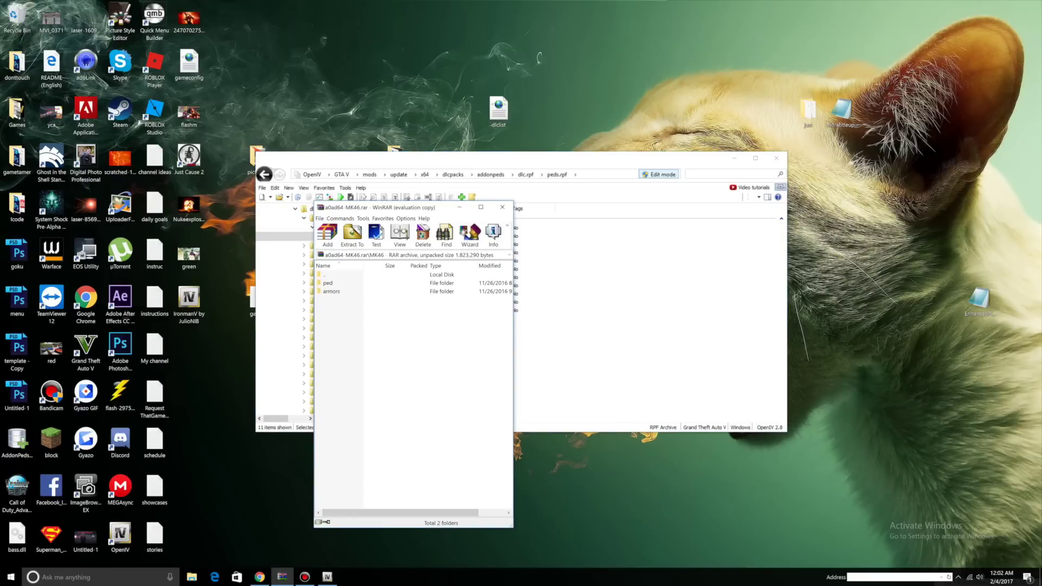
{"action": "key", "text": "BackSpace"}
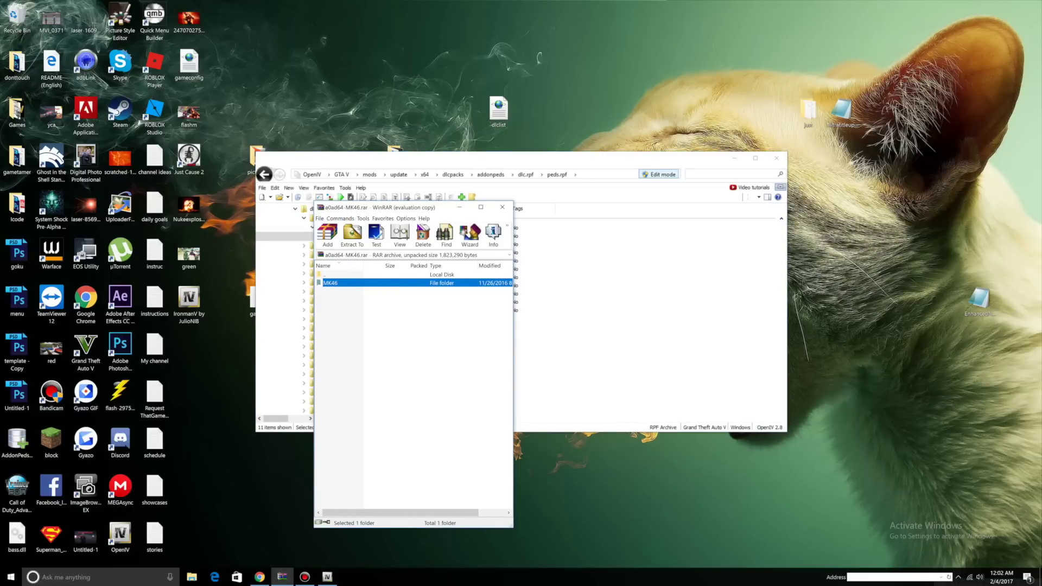
{"action": "key", "text": "Return"}
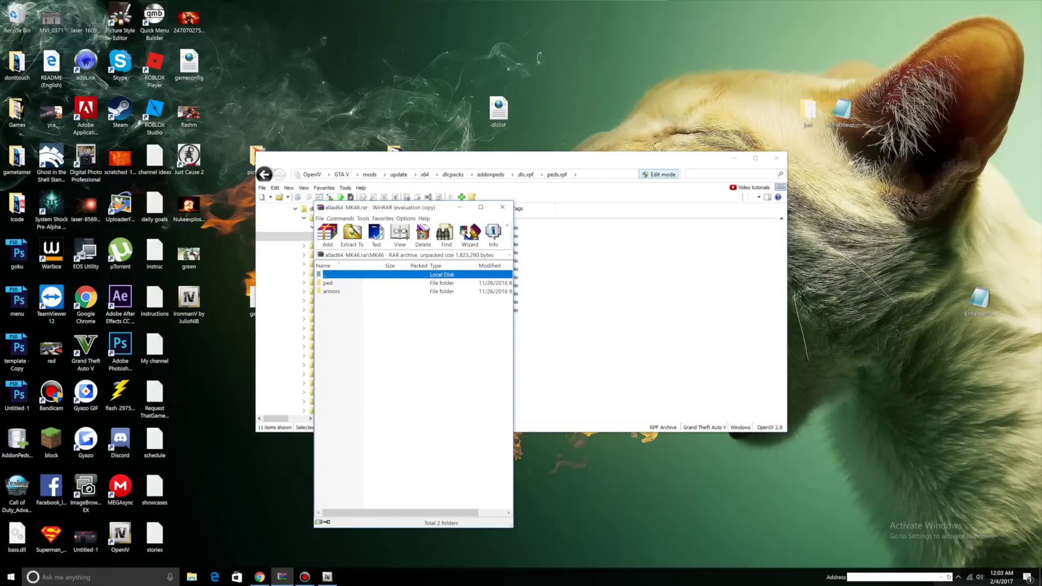
{"action": "key", "text": "Down"}
{"action": "key", "text": "Return"}
{"action": "key", "text": "ctrl+a"}
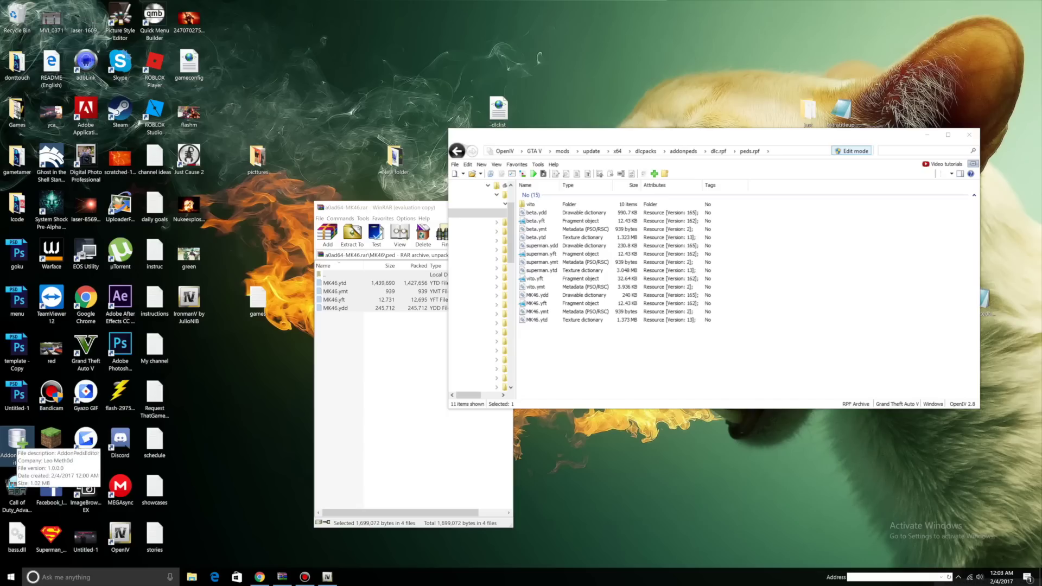
Run AddonPedsEditor from the desktop as administrator and move its window clear of the peds.rpf file list.
{"action": "right_click", "coordinate": [18, 440]}
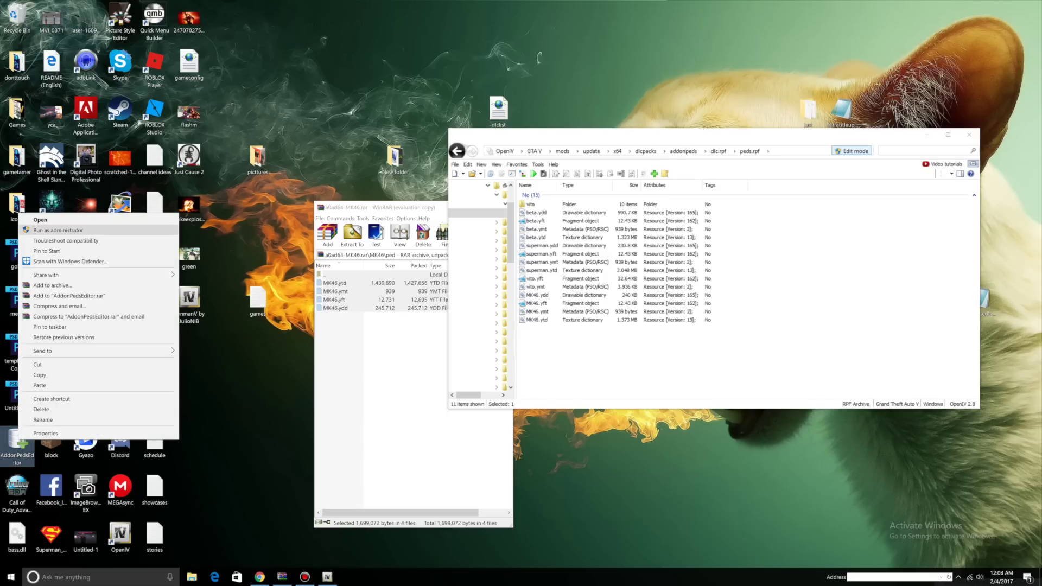
{"action": "left_click", "coordinate": [58, 231]}
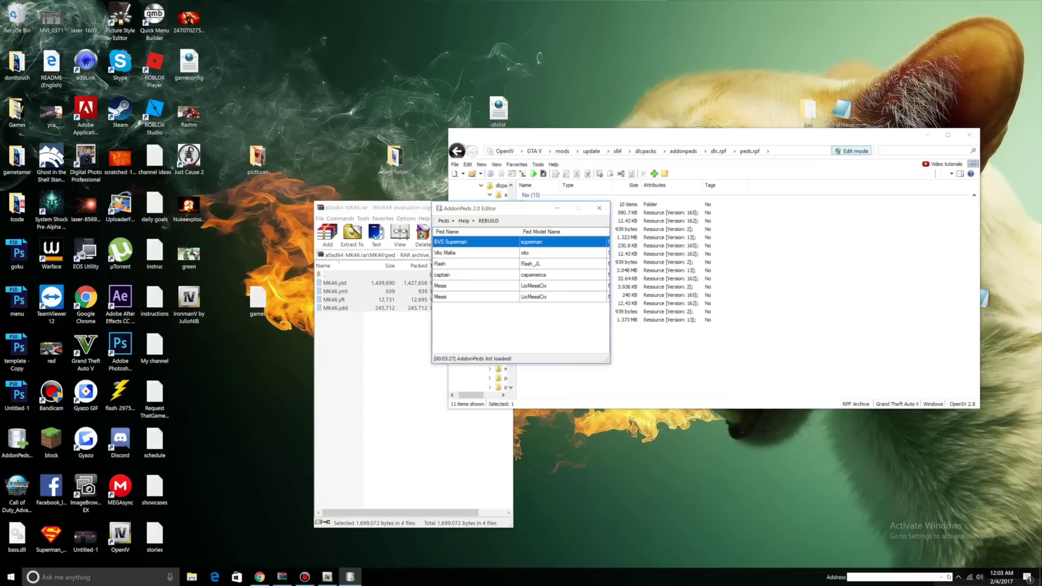
{"action": "left_click_drag", "start_coordinate": [488, 208], "coordinate": [813, 191]}
Add a new ped named Iron with the model name MK46 and choose its ped type.
{"action": "left_click", "coordinate": [769, 204]}
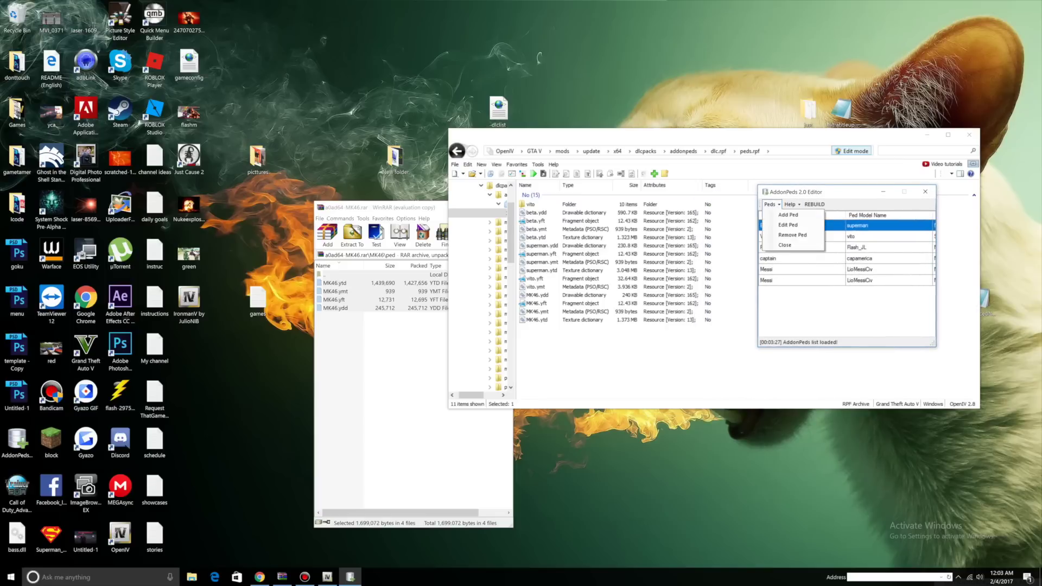
{"action": "left_click", "coordinate": [788, 214]}
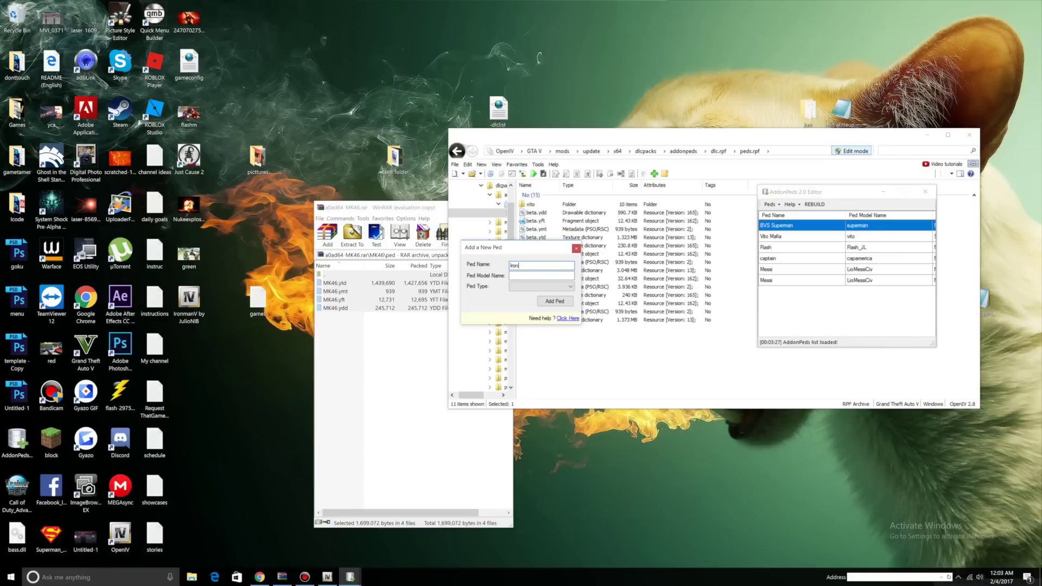
{"action": "left_click_drag", "start_coordinate": [492, 249], "coordinate": [782, 272]}
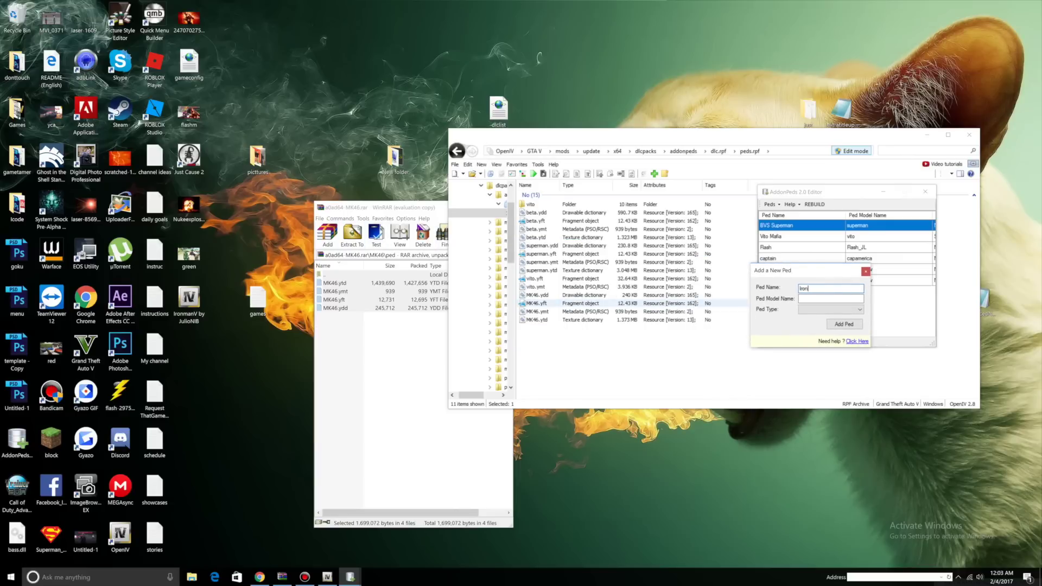
{"action": "left_click", "coordinate": [830, 299]}
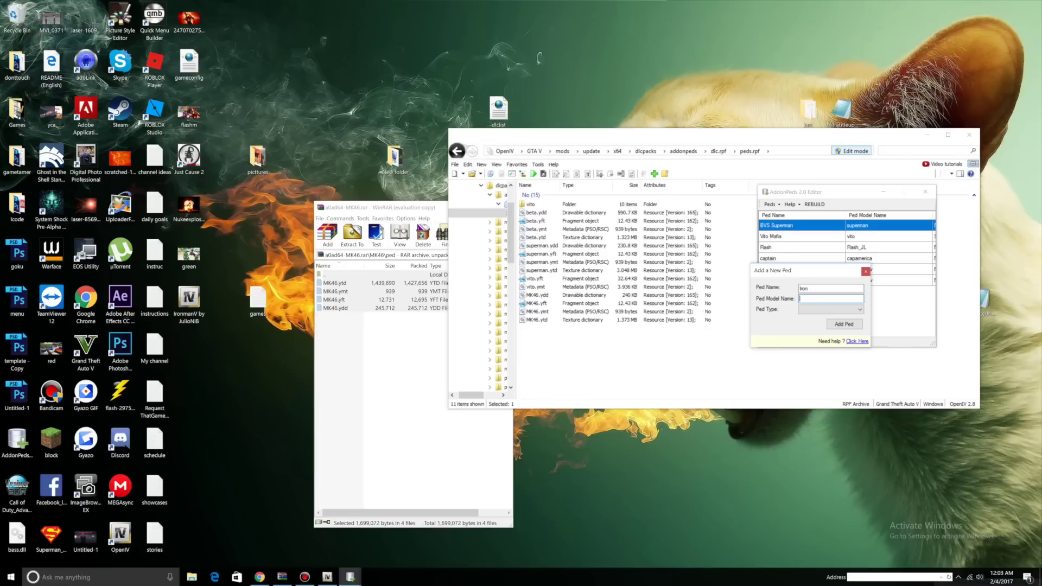
{"action": "left_click", "coordinate": [830, 309]}
{"action": "left_click", "coordinate": [830, 309]}
{"action": "left_click", "coordinate": [824, 318]}
{"action": "left_click", "coordinate": [844, 324]}
Rebuild the AddonPeds list and close the AddonPeds editor.
{"action": "left_click", "coordinate": [814, 205]}
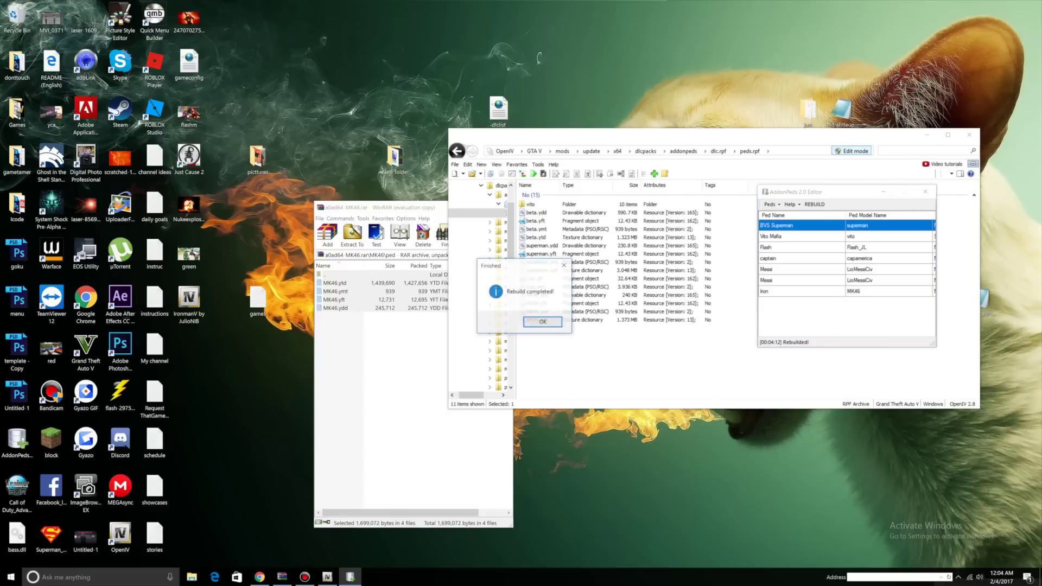
{"action": "key", "text": "Return"}
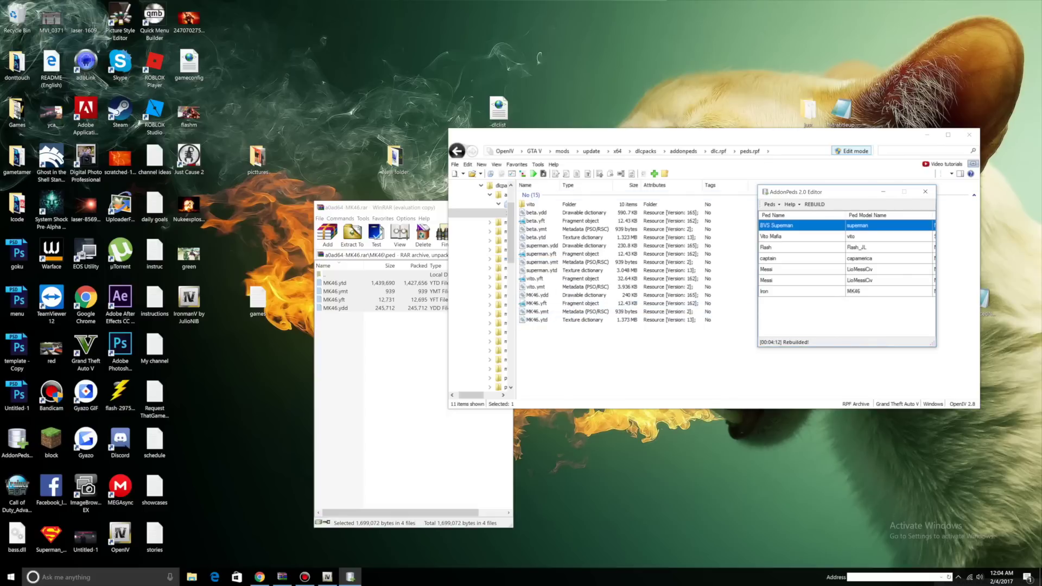
{"action": "left_click", "coordinate": [926, 192]}
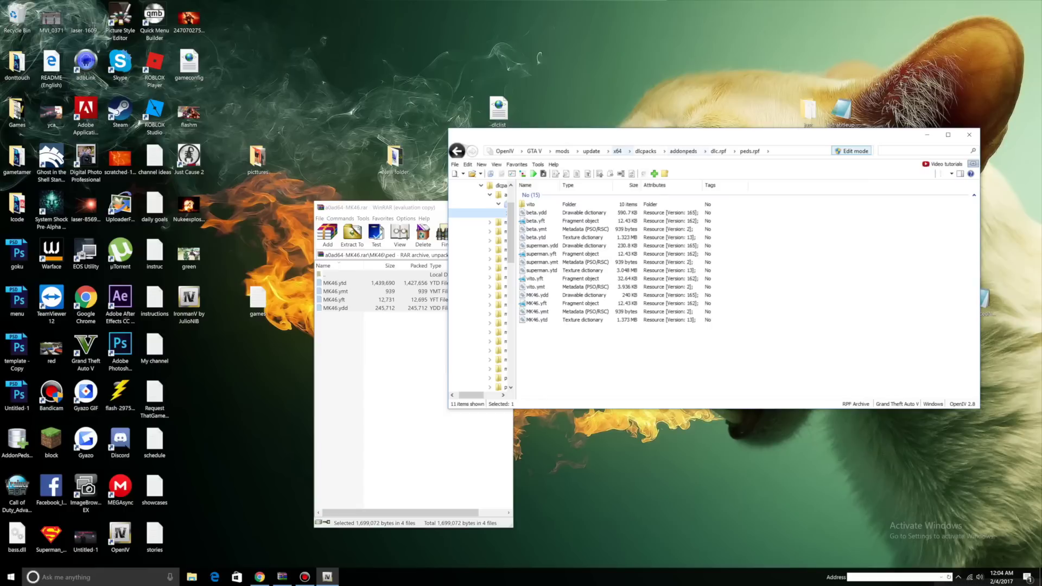
Go from the peds.rpf contents to the common/data folder of update.rpf inside the mods/update folder.
{"action": "left_click", "coordinate": [534, 151]}
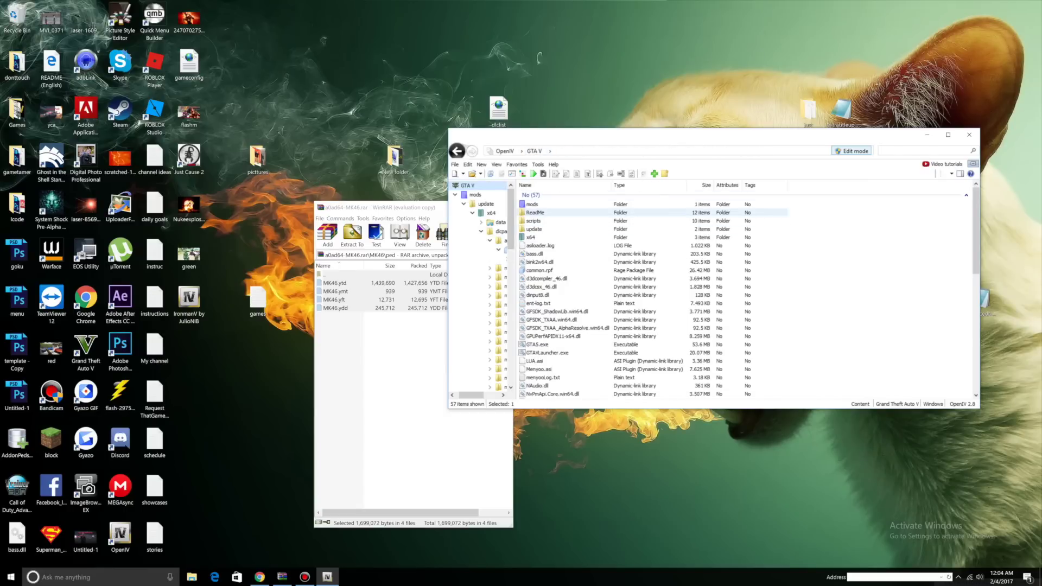
{"action": "double_click", "coordinate": [532, 204]}
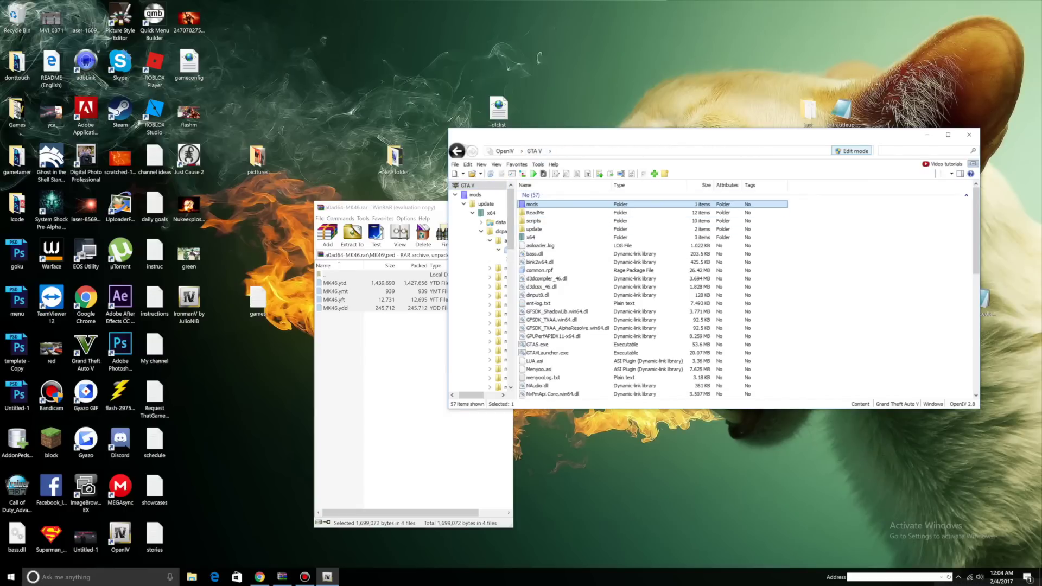
{"action": "double_click", "coordinate": [534, 205]}
{"action": "double_click", "coordinate": [532, 204]}
{"action": "double_click", "coordinate": [531, 204]}
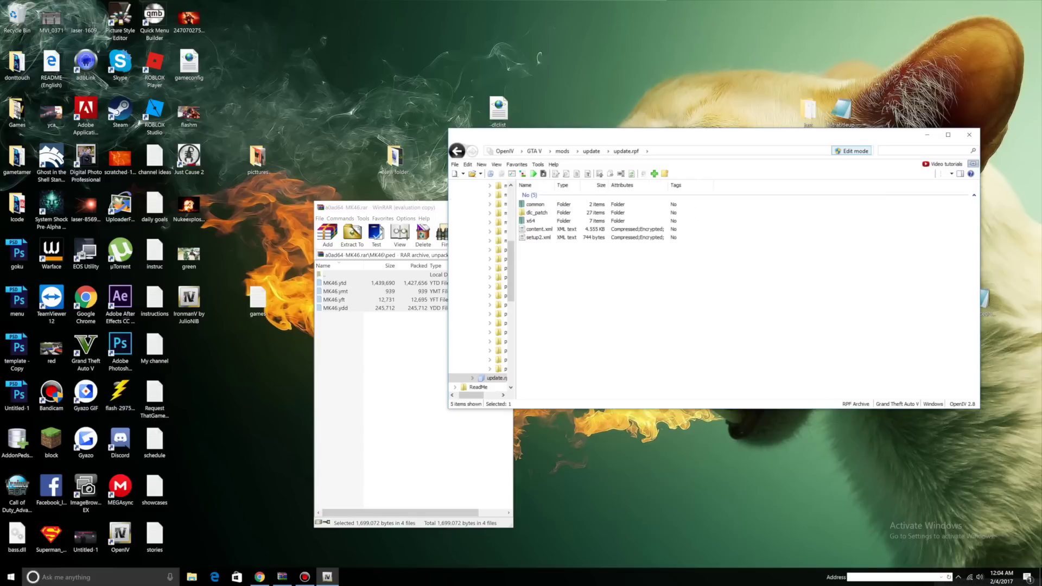
{"action": "double_click", "coordinate": [535, 204]}
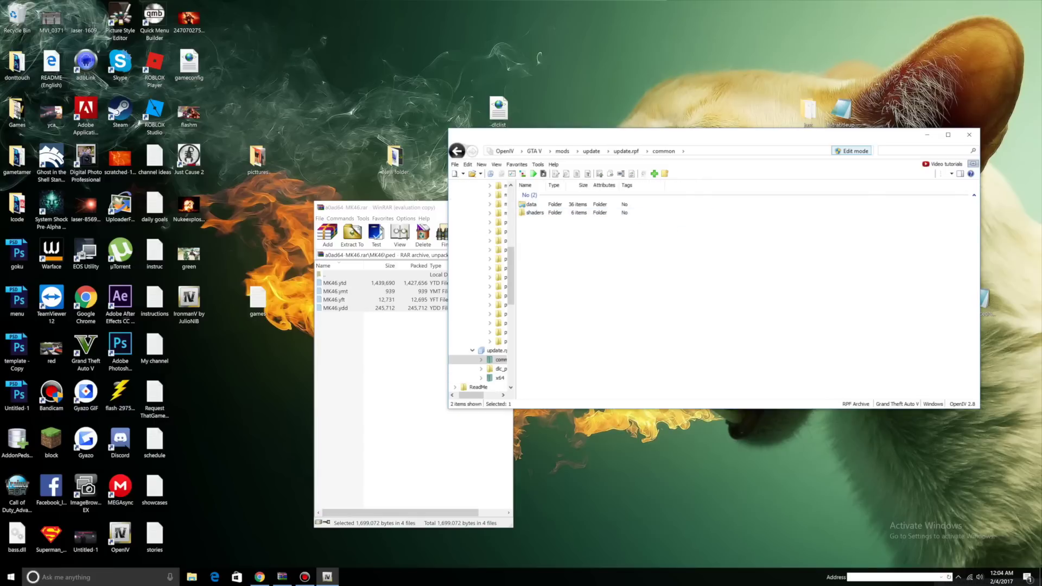
{"action": "double_click", "coordinate": [532, 204]}
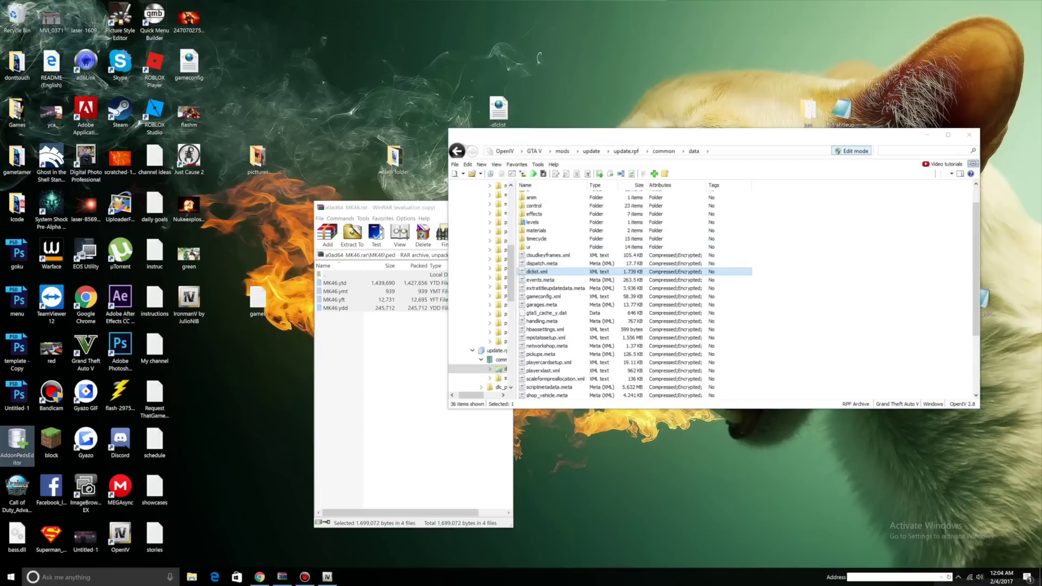
Extract dlclist.xml from the data folder to the desktop and close the MK46 archive.
{"action": "left_click", "coordinate": [537, 271]}
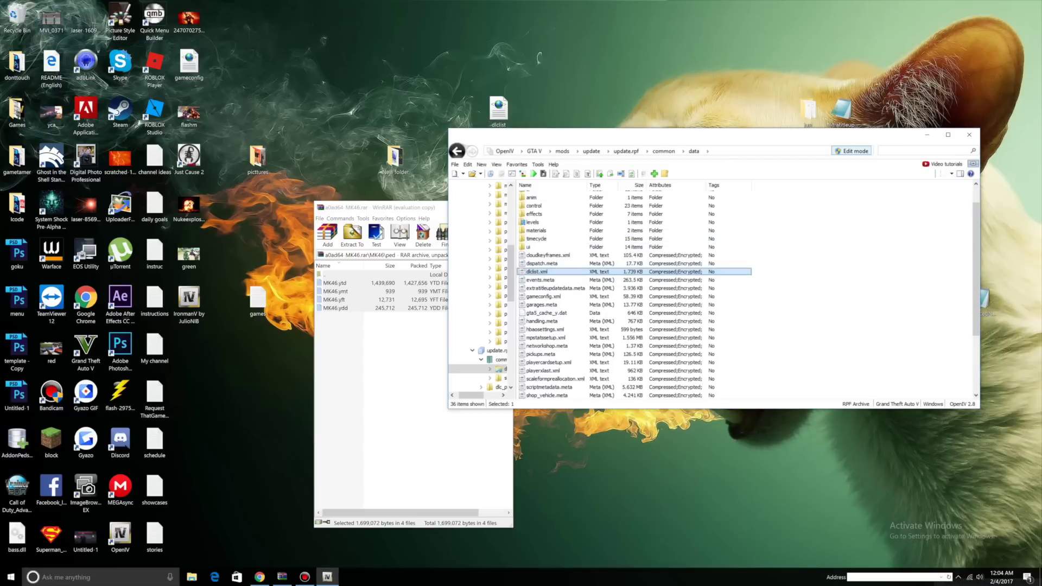
{"action": "left_click_drag", "start_coordinate": [537, 271], "coordinate": [601, 110]}
{"action": "left_click", "coordinate": [510, 255]}
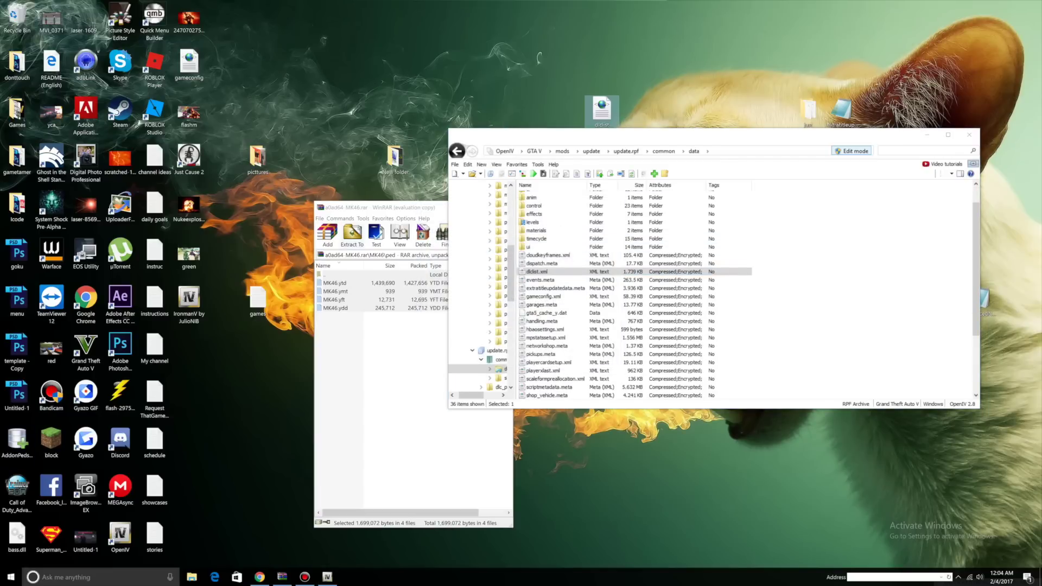
{"action": "left_click", "coordinate": [401, 208]}
{"action": "left_click", "coordinate": [504, 207]}
Open the desktop copy of dlclist in Notepad and go to the end of its Paths list.
{"action": "left_click", "coordinate": [602, 111]}
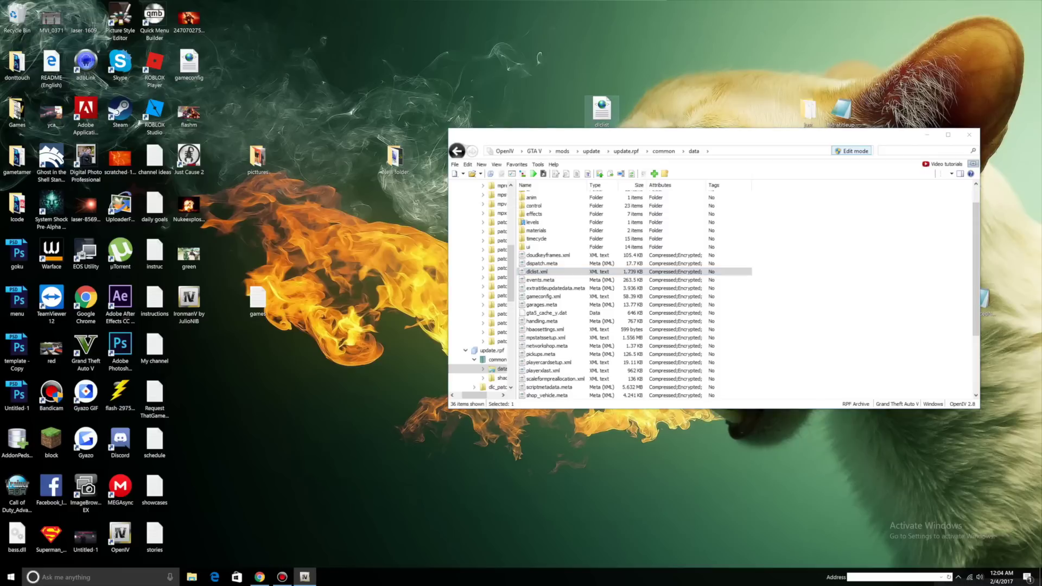
{"action": "right_click", "coordinate": [600, 105]}
{"action": "mouse_move", "coordinate": [667, 141]}
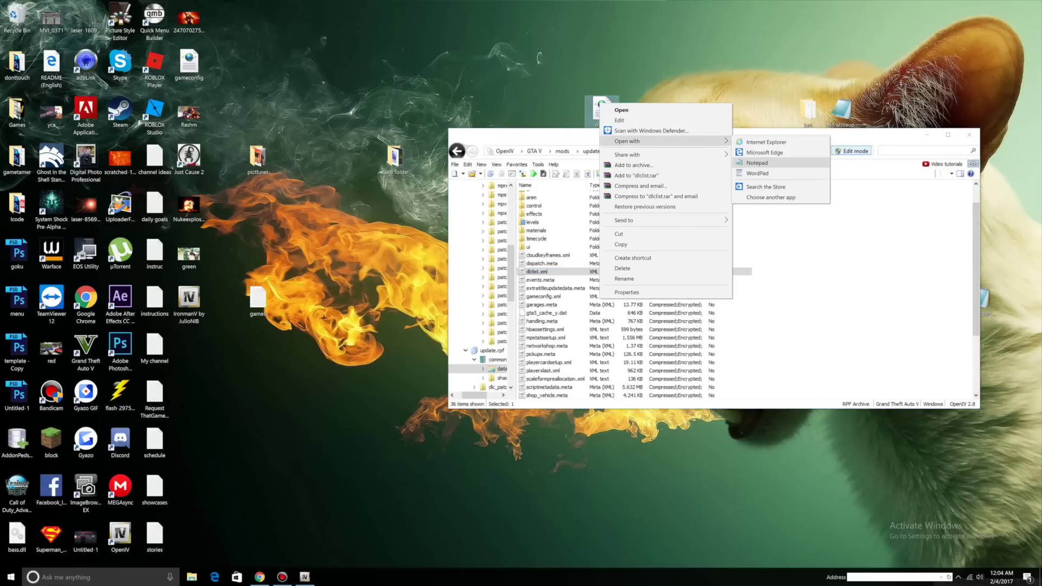
{"action": "left_click", "coordinate": [757, 163]}
{"action": "scroll", "coordinate": [757, 163], "scroll_direction": "down", "scroll_amount": 8}
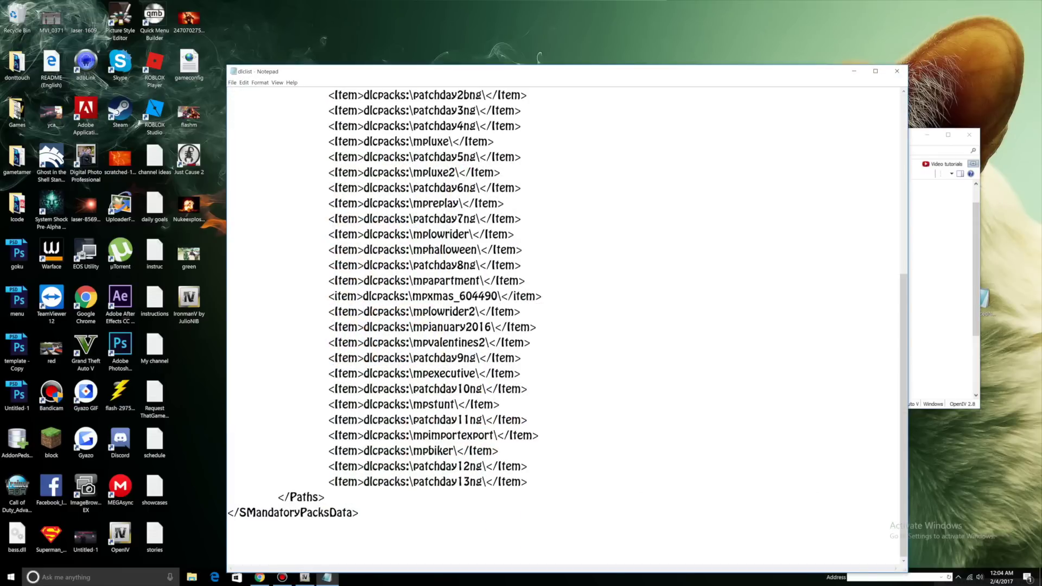
{"action": "scroll", "coordinate": [564, 326], "scroll_direction": "up", "scroll_amount": 1}
Copy the line <Item>dlcpacks:\addonpeds\</Item> from the description on the AddonPeds page in Chrome.
{"action": "left_click", "coordinate": [259, 577]}
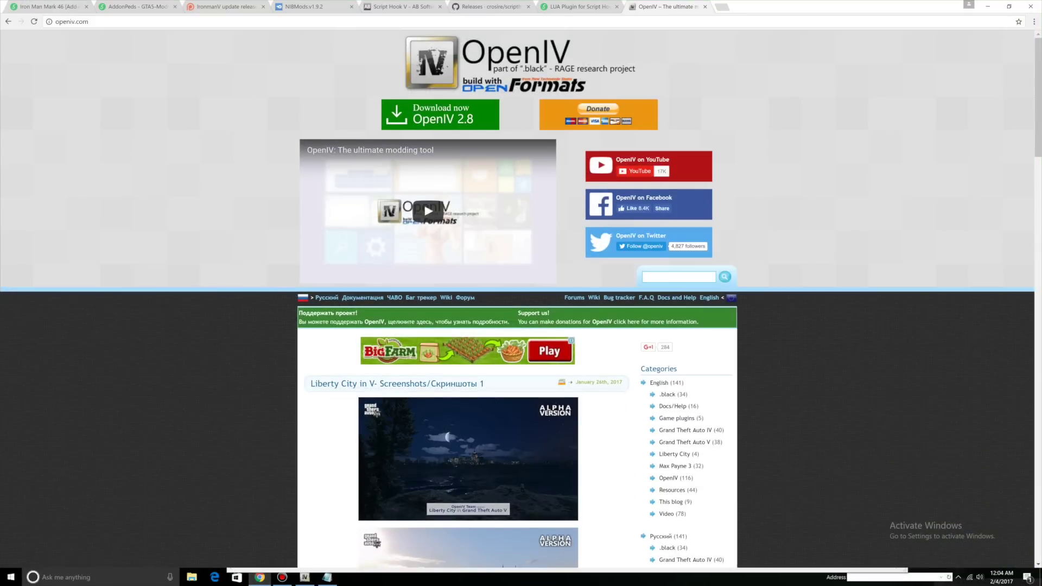
{"action": "left_click", "coordinate": [131, 8]}
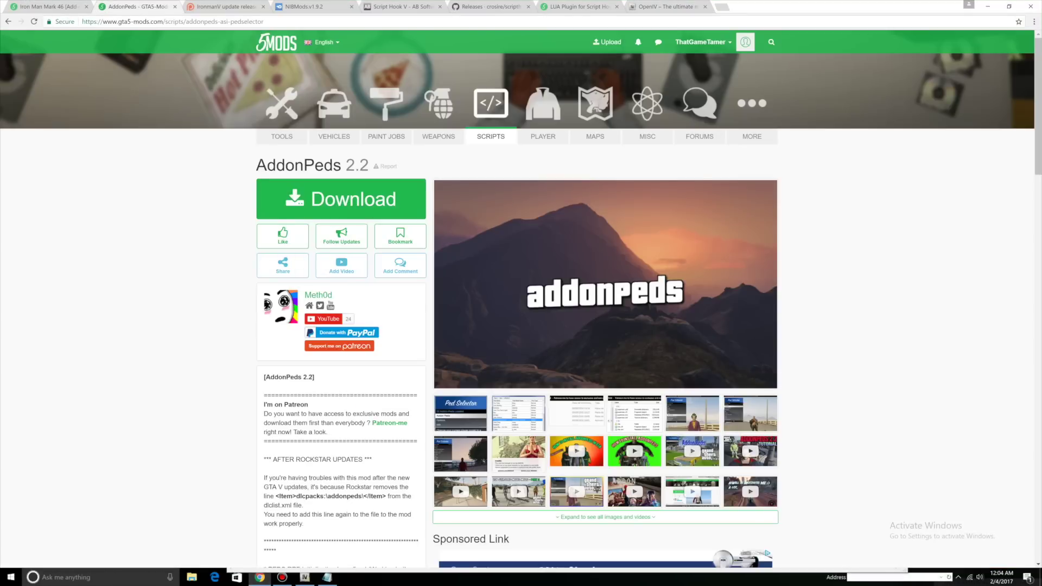
{"action": "scroll", "coordinate": [521, 298], "scroll_direction": "down", "scroll_amount": 2}
{"action": "left_click_drag", "start_coordinate": [275, 405], "coordinate": [363, 404]}
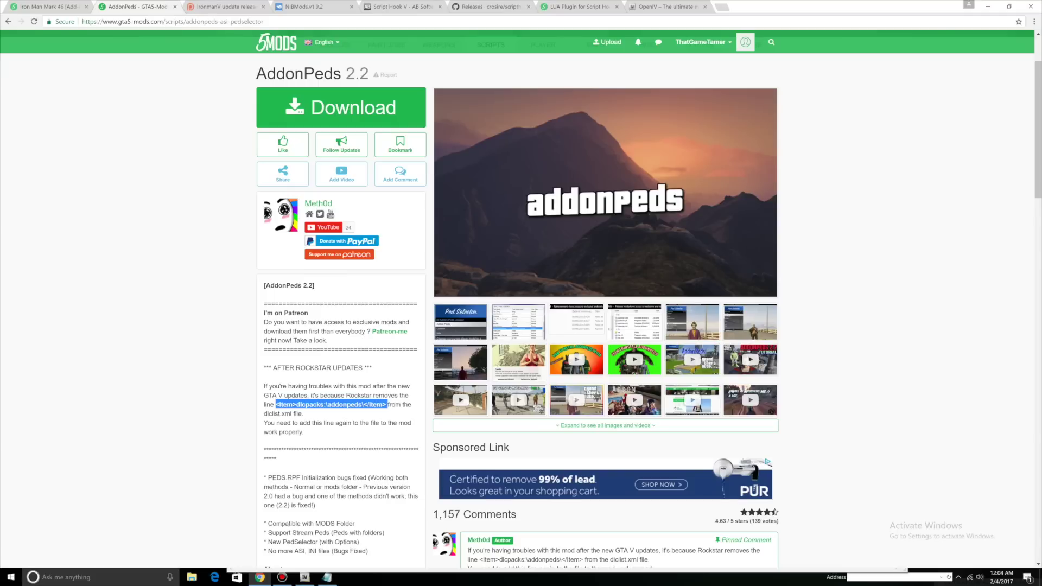
{"action": "right_click", "coordinate": [376, 404]}
{"action": "left_click", "coordinate": [393, 412]}
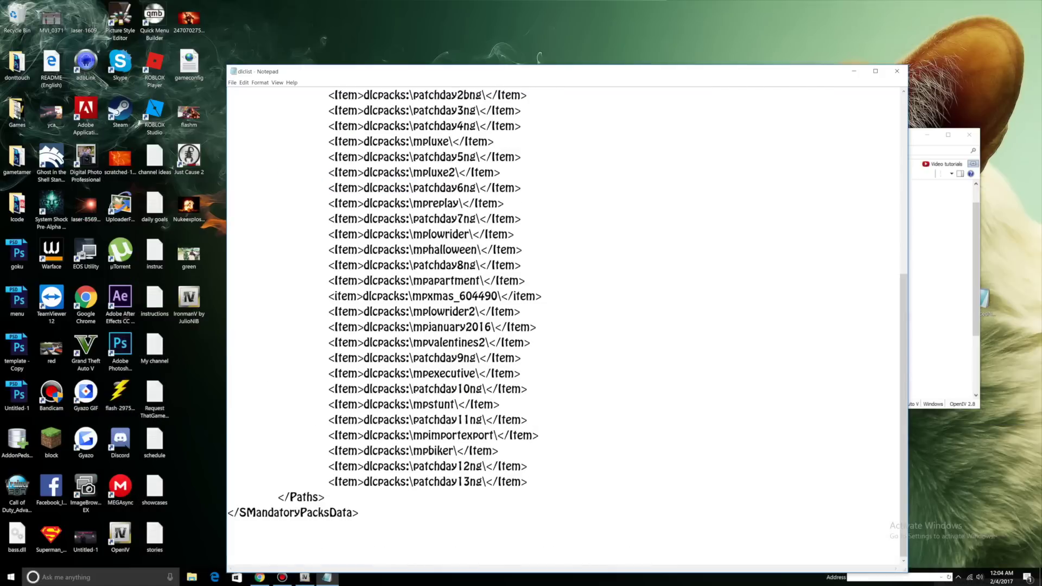
Paste the addonpeds item line into dlclist on a new line below the patchday13ng entry.
{"action": "scroll", "coordinate": [565, 325], "scroll_direction": "up", "scroll_amount": 1}
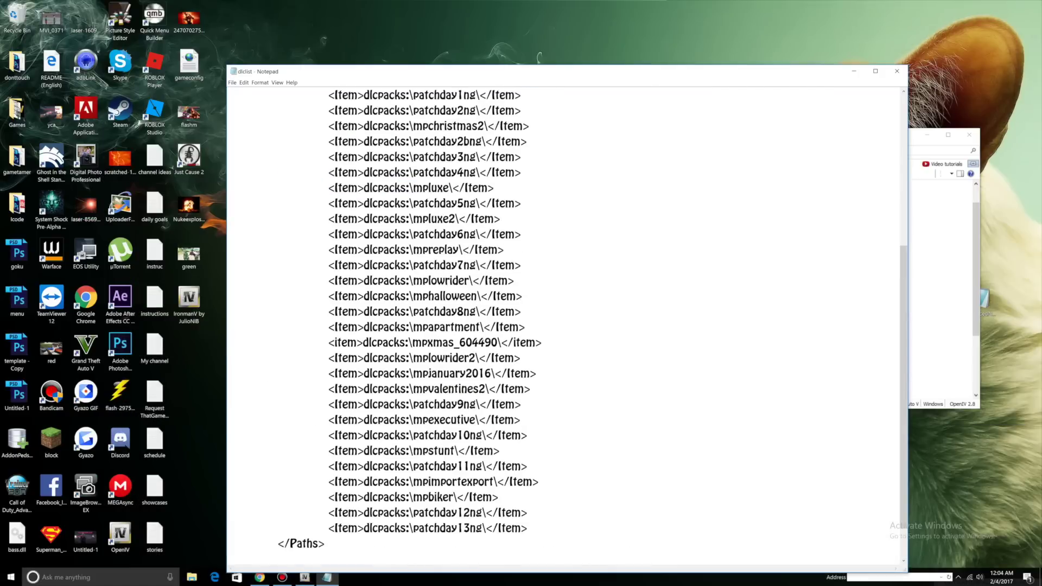
{"action": "scroll", "coordinate": [564, 326], "scroll_direction": "down", "scroll_amount": 1}
{"action": "scroll", "coordinate": [565, 325], "scroll_direction": "up", "scroll_amount": 1}
{"action": "key", "text": "Return"}
{"action": "scroll", "coordinate": [565, 325], "scroll_direction": "down", "scroll_amount": 2}
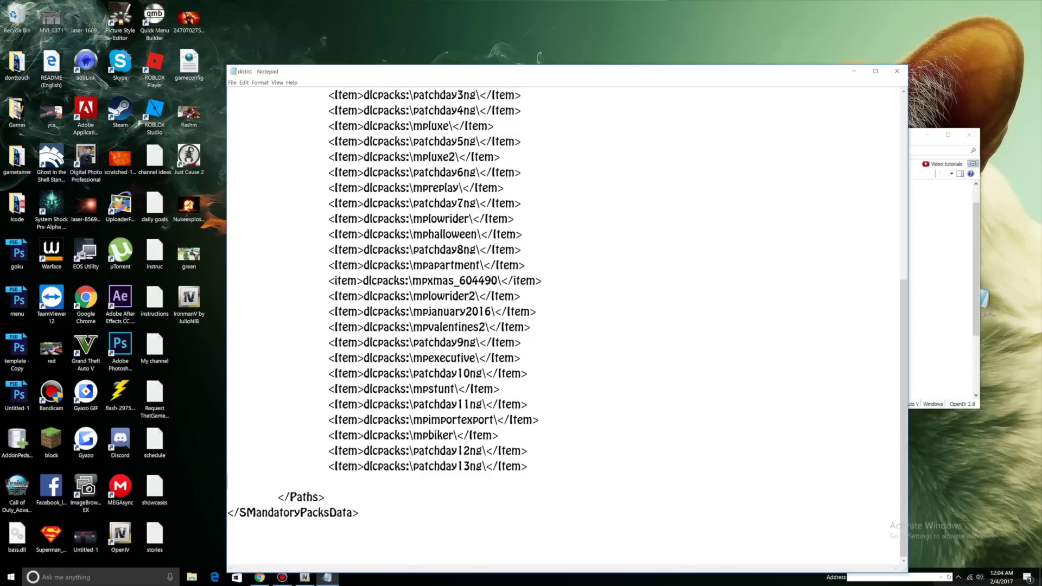
{"action": "right_click", "coordinate": [343, 482]}
{"action": "left_click", "coordinate": [360, 418]}
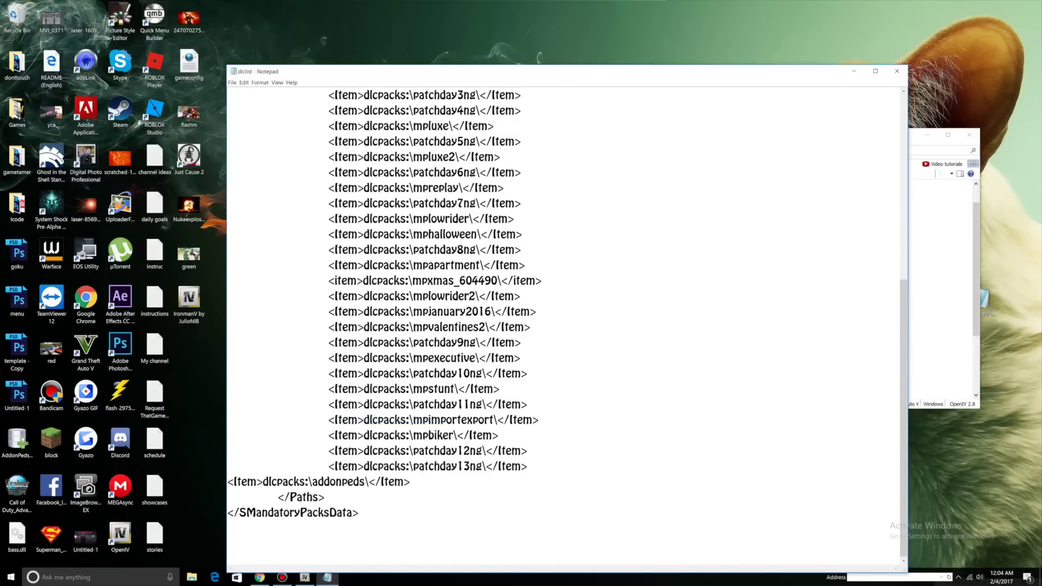
Save the edited dlclist, replace dlclist.xml in update.rpf's data folder with it, and close OpenIV.
{"action": "left_click", "coordinate": [897, 71]}
{"action": "key", "text": "Return"}
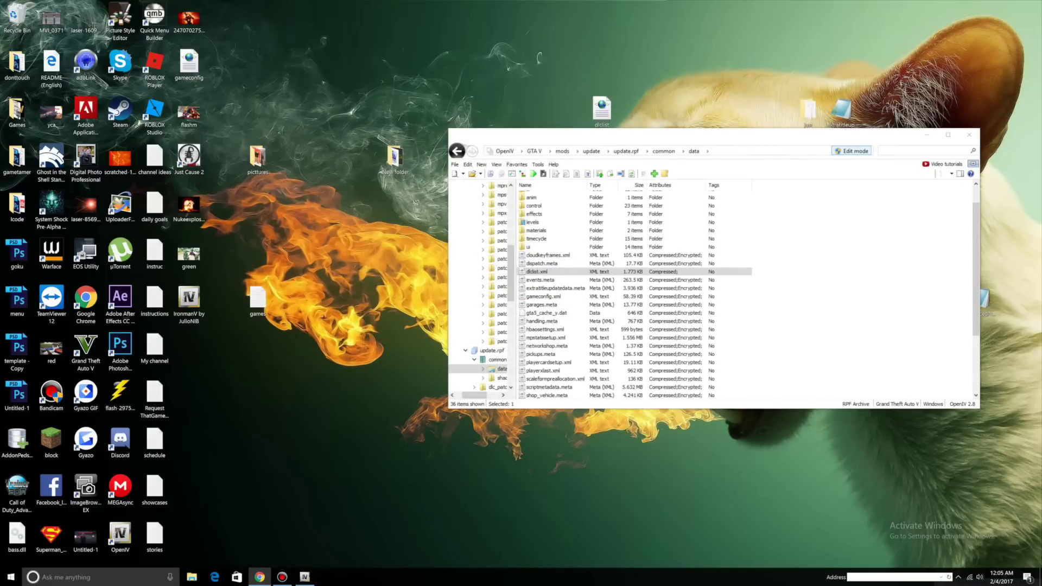
{"action": "left_click", "coordinate": [969, 134]}
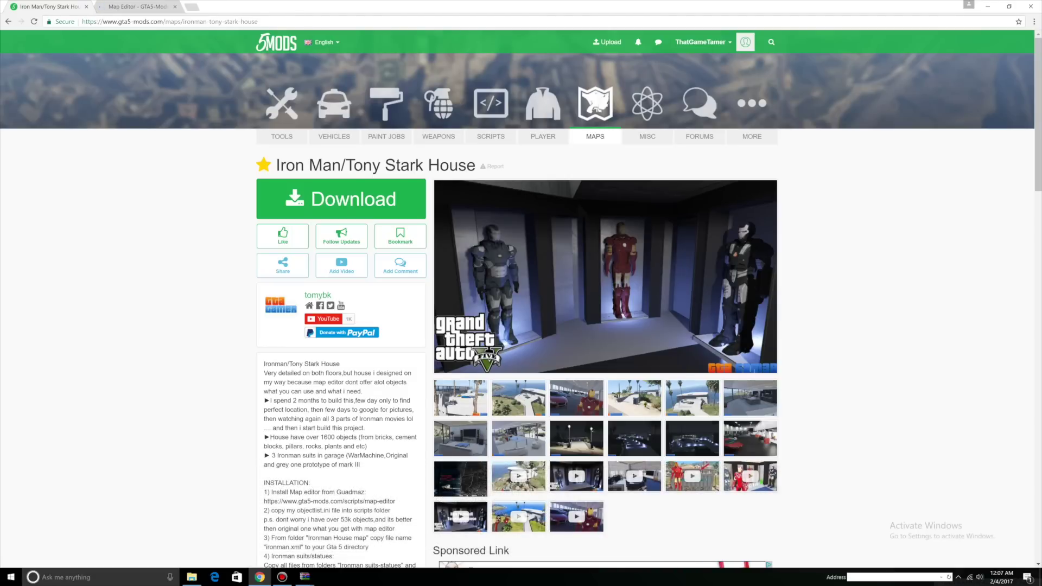
Bring up the Map Editor page, and open the scripts folder of the Grand Theft Auto V directory in File Explorer.
{"action": "left_click", "coordinate": [127, 7]}
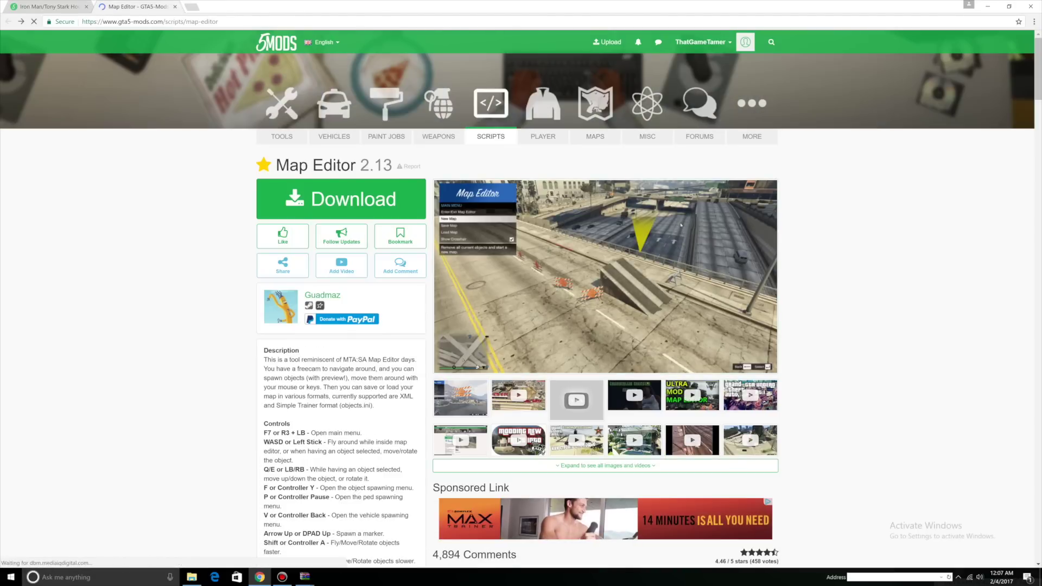
{"action": "mouse_move", "coordinate": [192, 577]}
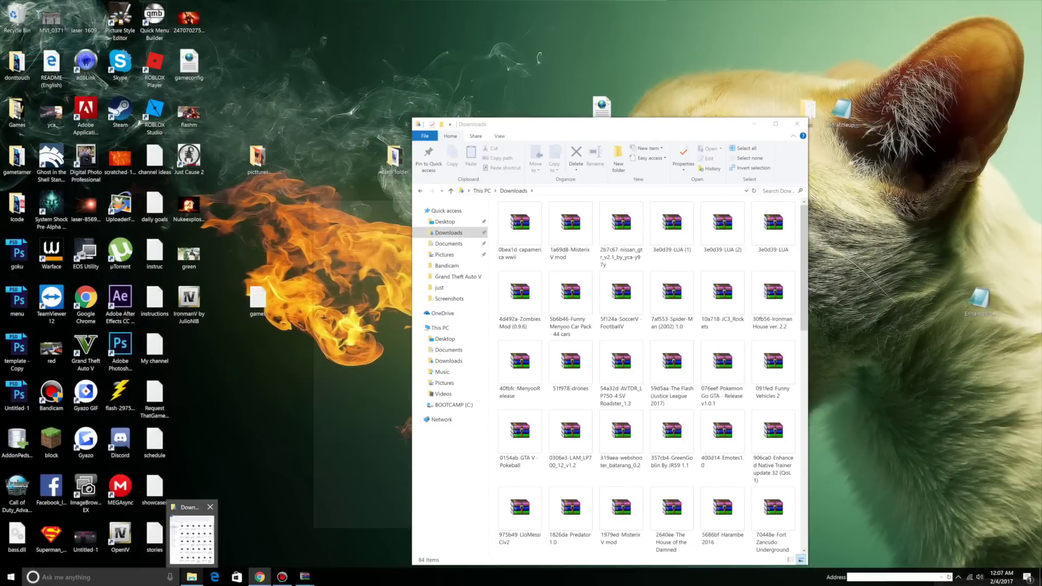
{"action": "left_click", "coordinate": [192, 538]}
{"action": "left_click", "coordinate": [191, 537]}
{"action": "left_click", "coordinate": [458, 277]}
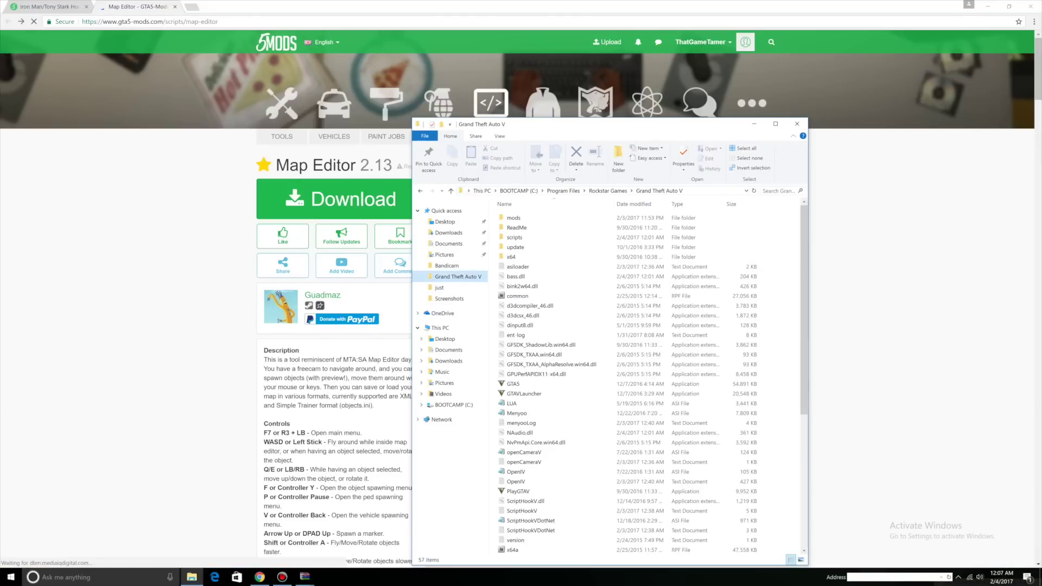
{"action": "left_click", "coordinate": [514, 237]}
{"action": "double_click", "coordinate": [514, 237]}
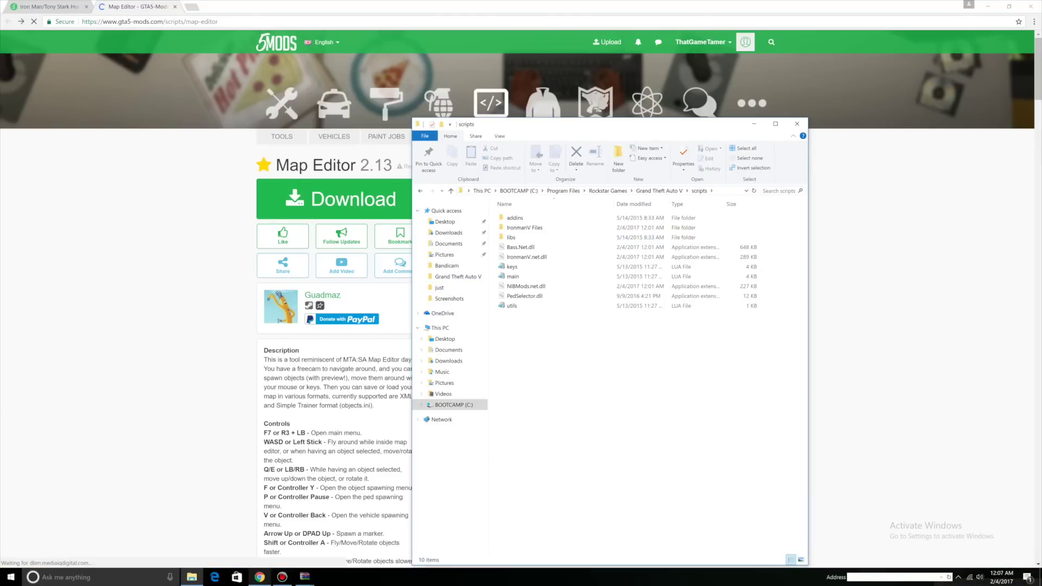
Copy the MapEditor folder and all the files of the MapEditor archive to the scripts folder and close the archive.
{"action": "left_click", "coordinate": [304, 577]}
{"action": "left_click_drag", "start_coordinate": [382, 406], "coordinate": [624, 353]}
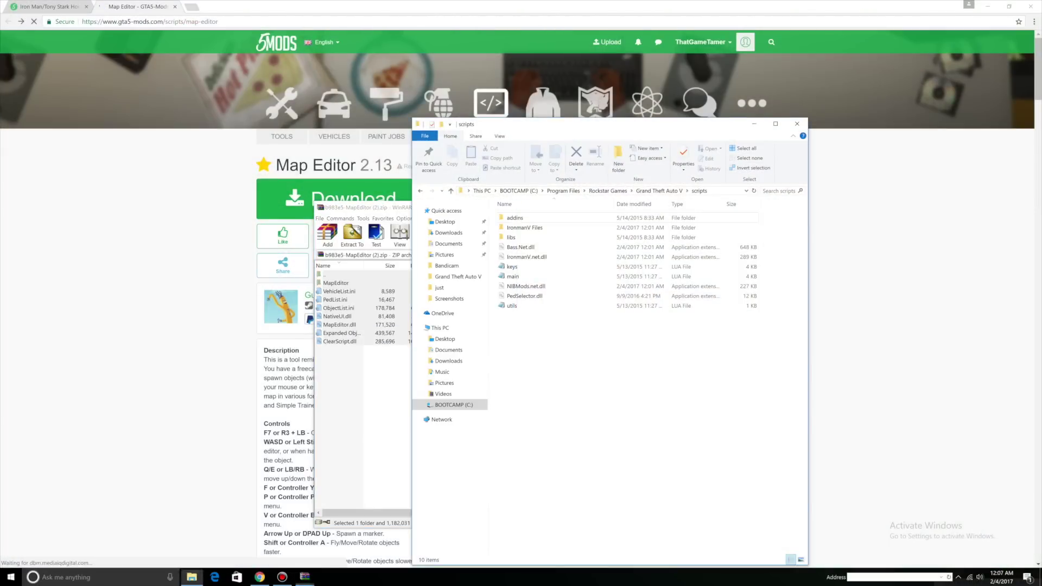
{"action": "left_click", "coordinate": [502, 207]}
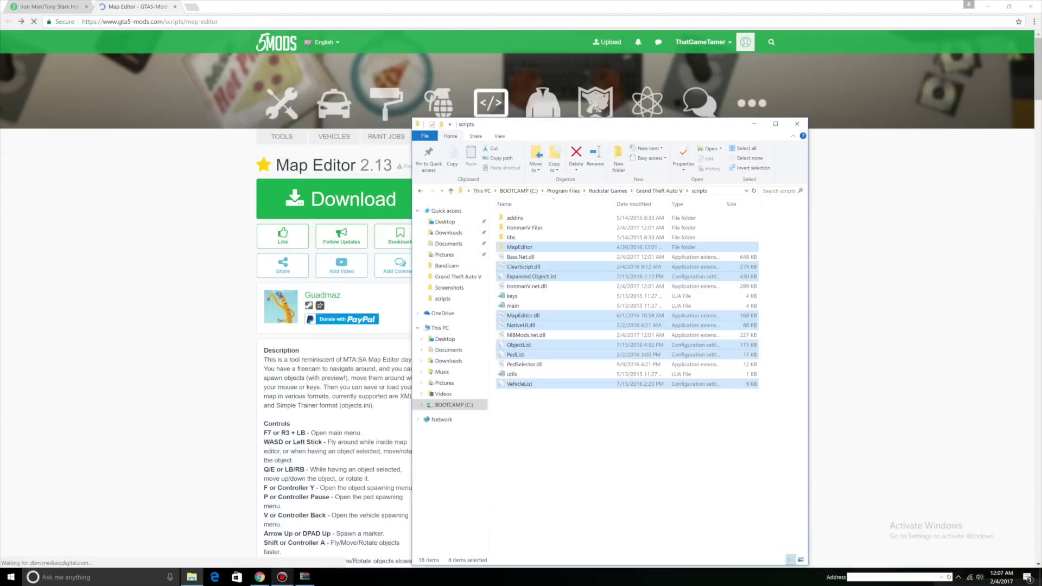
Replace ObjectList.ini in the scripts folder with the one from the Ironman House ver. 2.2 archive.
{"action": "left_click", "coordinate": [305, 577]}
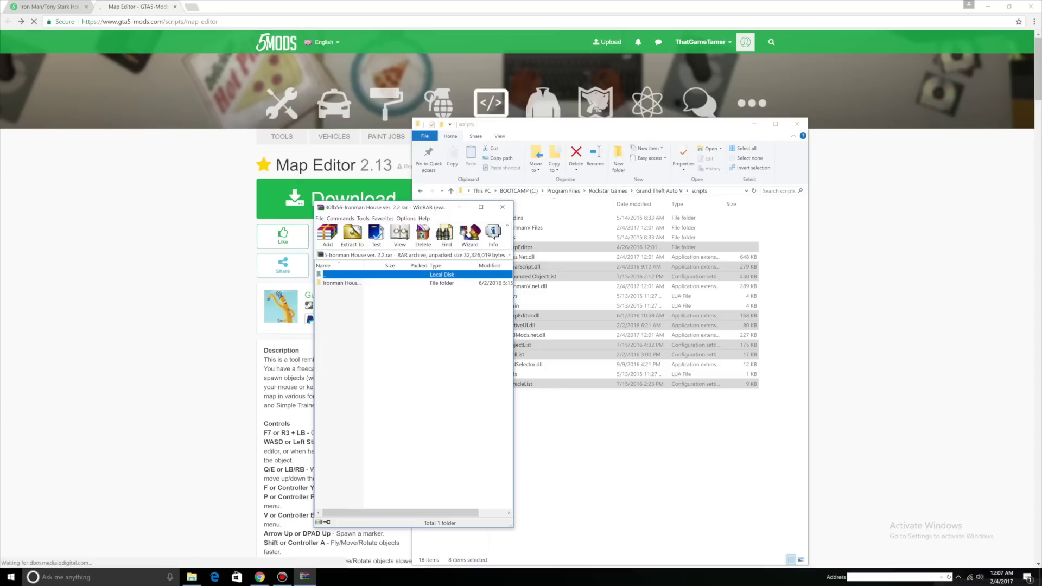
{"action": "double_click", "coordinate": [341, 282]}
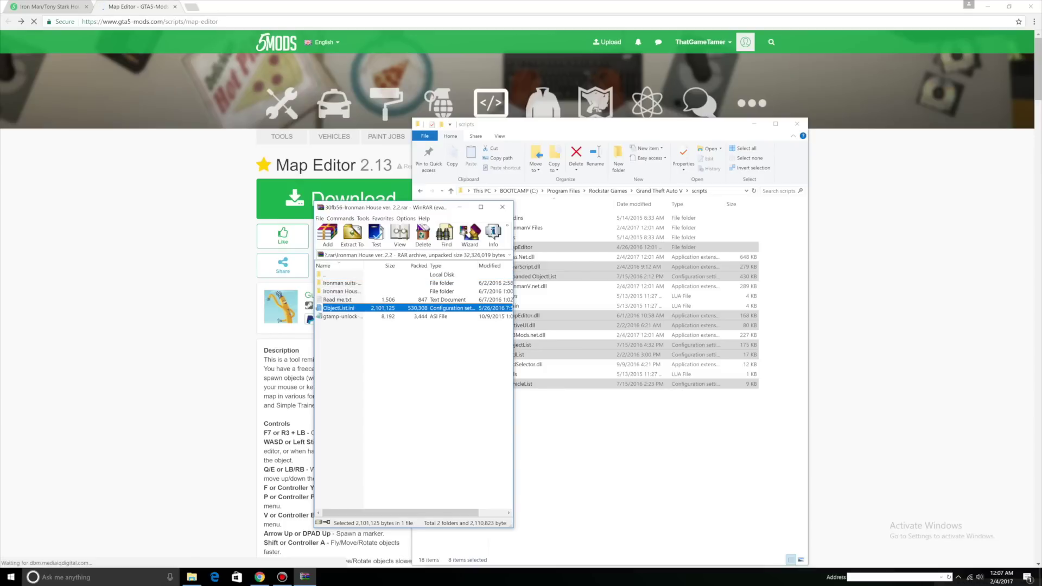
{"action": "left_click_drag", "start_coordinate": [339, 308], "coordinate": [565, 423]}
{"action": "left_click", "coordinate": [521, 284]}
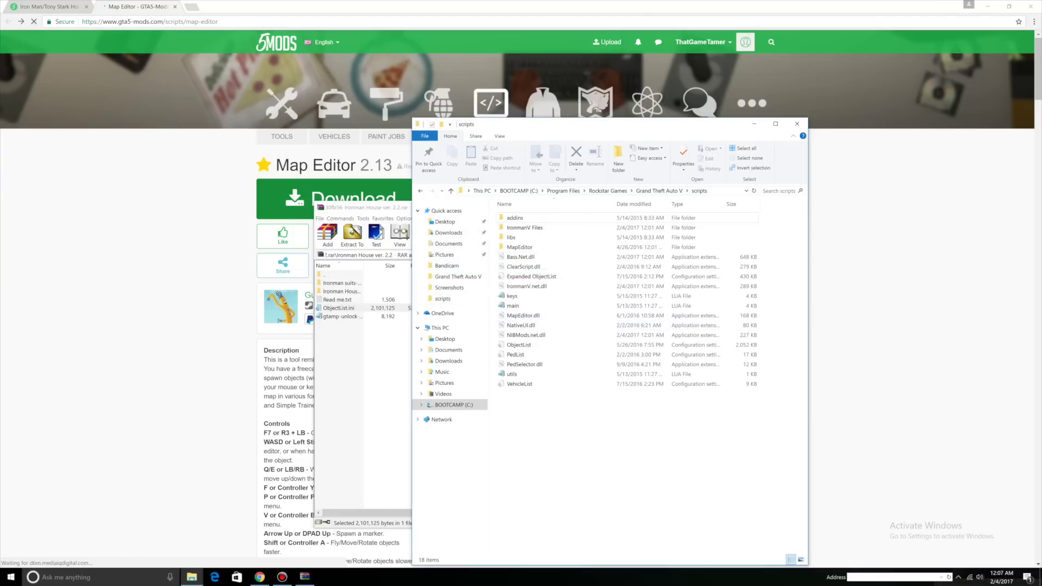
Copy ironman.xml from the archive's Ironman House map folder to the MapEditor folder inside scripts.
{"action": "left_click", "coordinate": [369, 374]}
{"action": "double_click", "coordinate": [342, 292]}
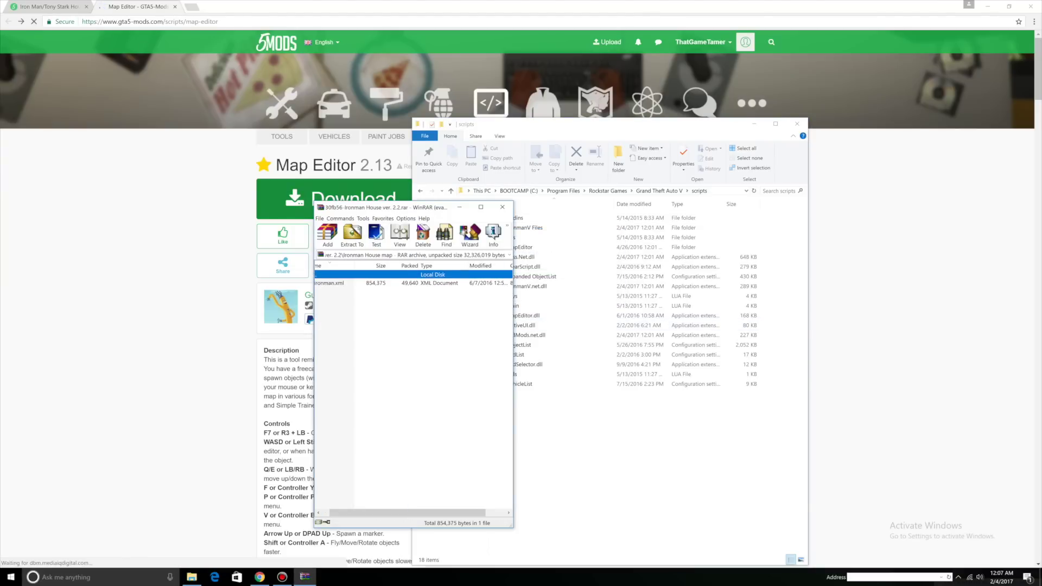
{"action": "double_click", "coordinate": [337, 274]}
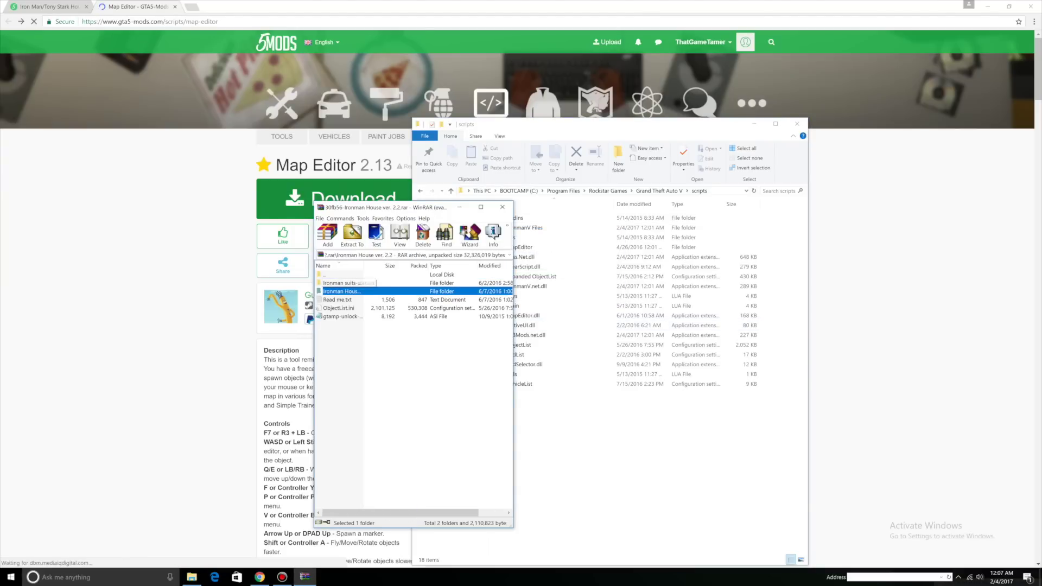
{"action": "left_click", "coordinate": [526, 248]}
{"action": "double_click", "coordinate": [525, 247]}
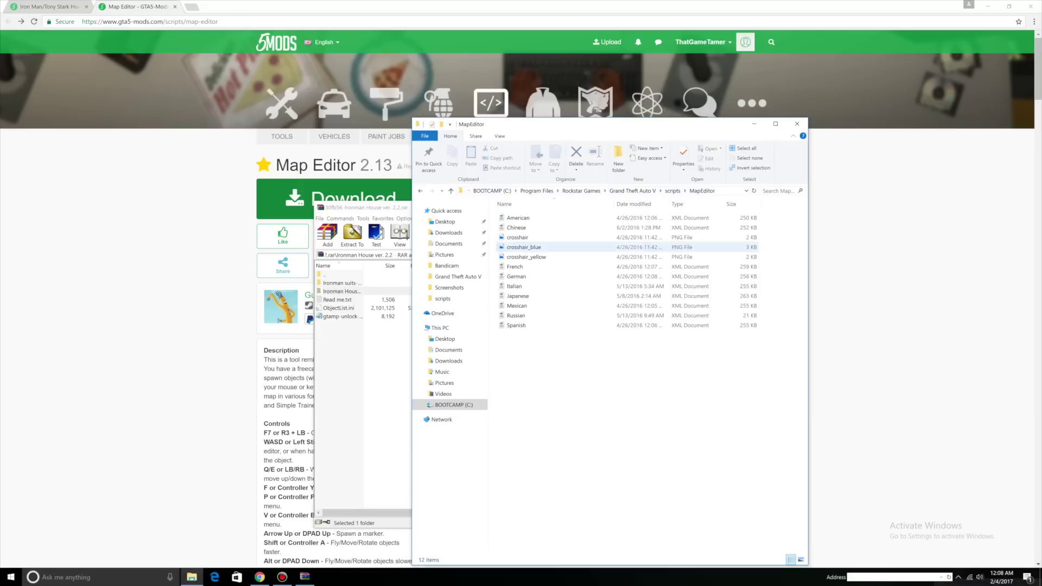
{"action": "left_click", "coordinate": [342, 292]}
{"action": "key", "text": "Return"}
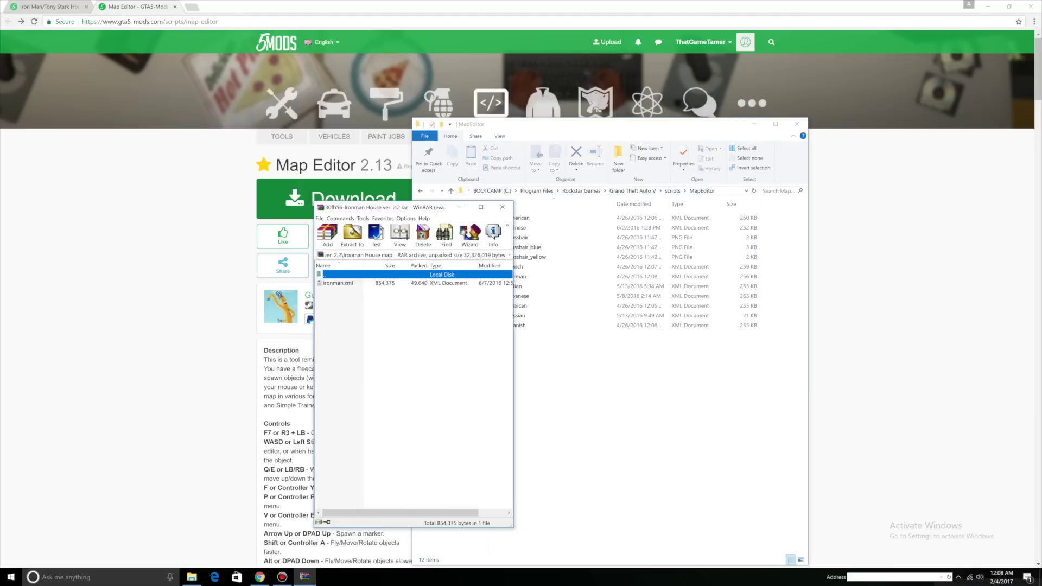
{"action": "left_click", "coordinate": [338, 283]}
{"action": "left_click_drag", "start_coordinate": [337, 283], "coordinate": [570, 271]}
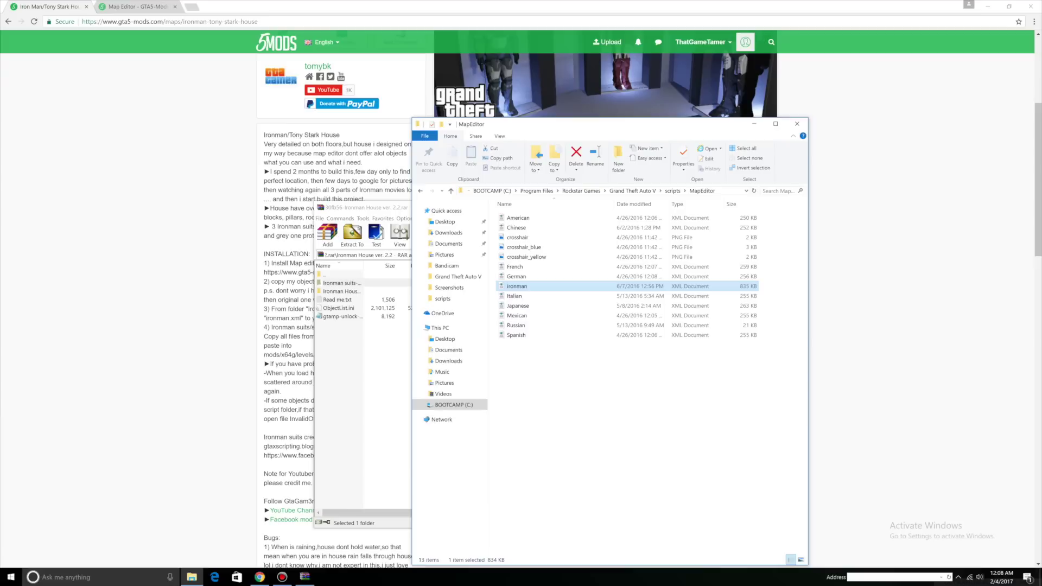
Open the Ironman suits statues folder in the archive, clear away File Explorer and the browser, and open the GTA V directory in OpenIV.
{"action": "double_click", "coordinate": [341, 283]}
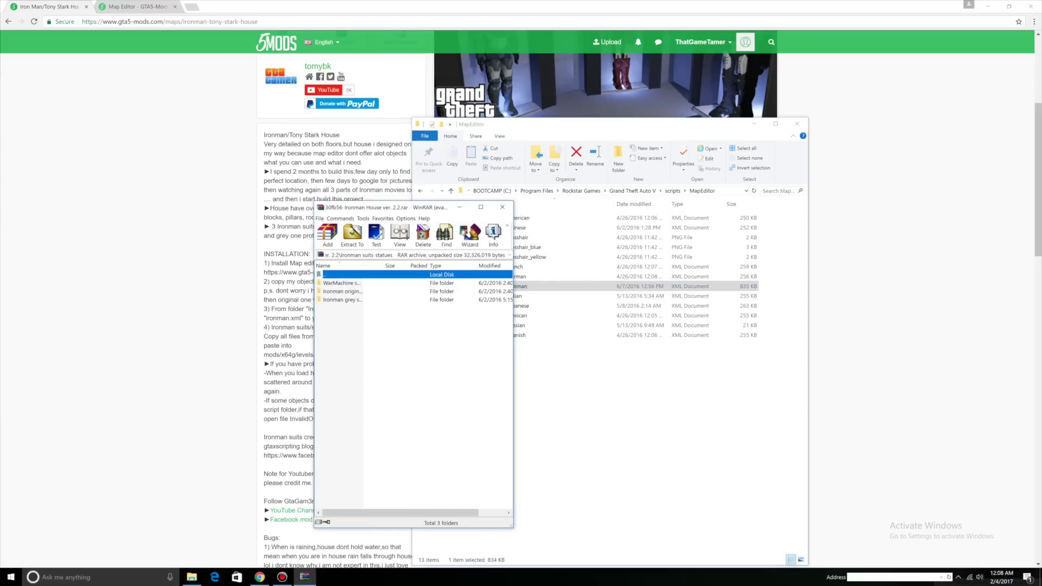
{"action": "left_click", "coordinate": [796, 124]}
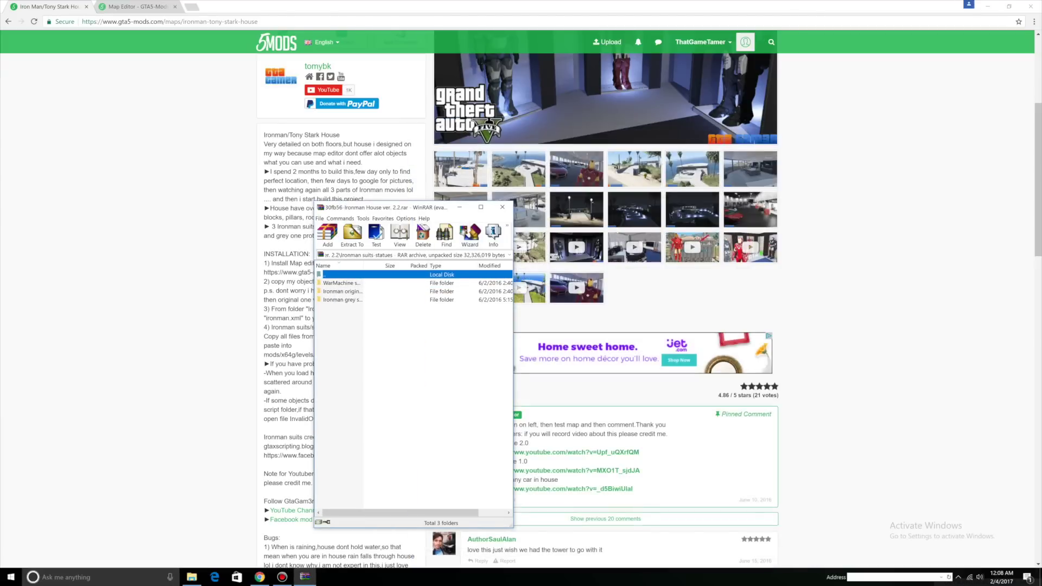
{"action": "left_click", "coordinate": [988, 6]}
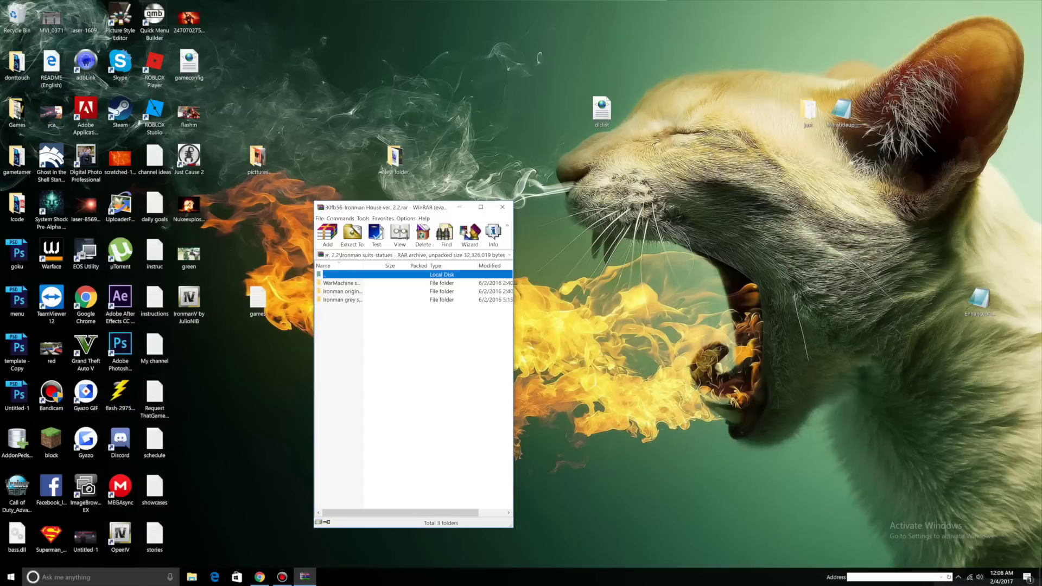
{"action": "left_click_drag", "start_coordinate": [407, 161], "coordinate": [611, 128]}
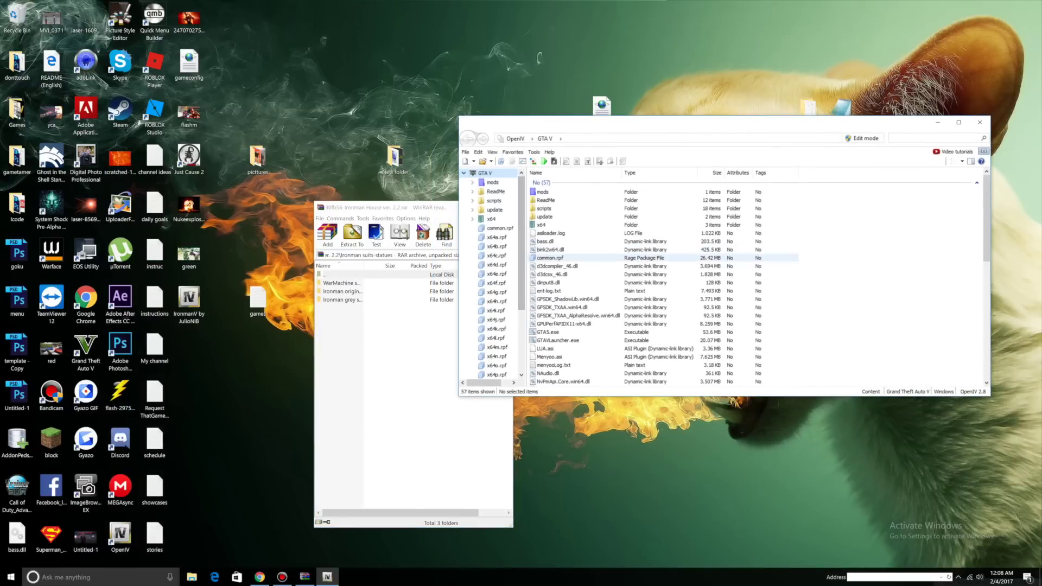
Copy x64g.rpf from the GTA V root directory to the mods folder.
{"action": "scroll", "coordinate": [640, 255], "scroll_direction": "down", "scroll_amount": 3}
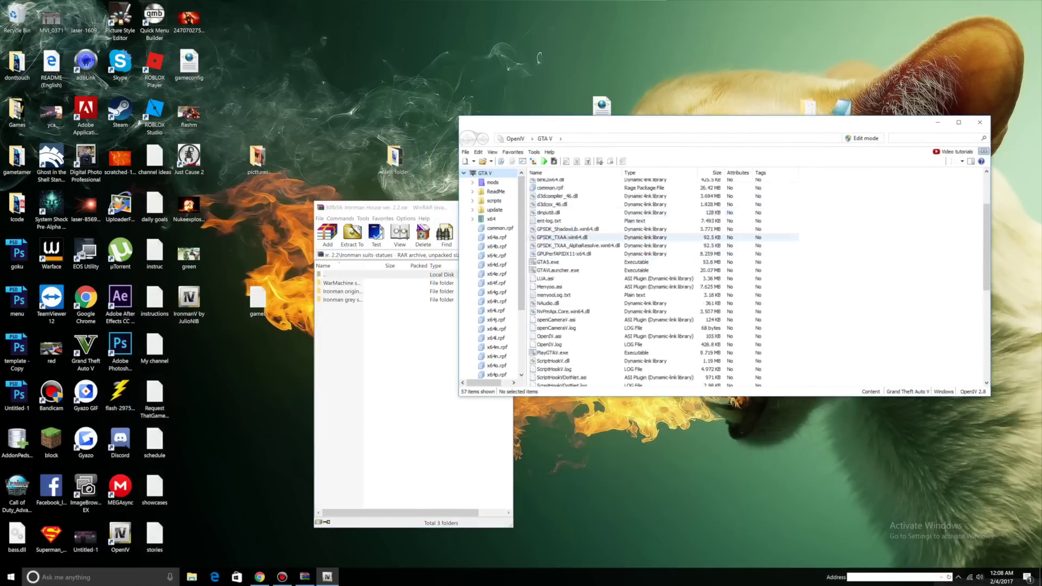
{"action": "scroll", "coordinate": [597, 238], "scroll_direction": "down", "scroll_amount": 9}
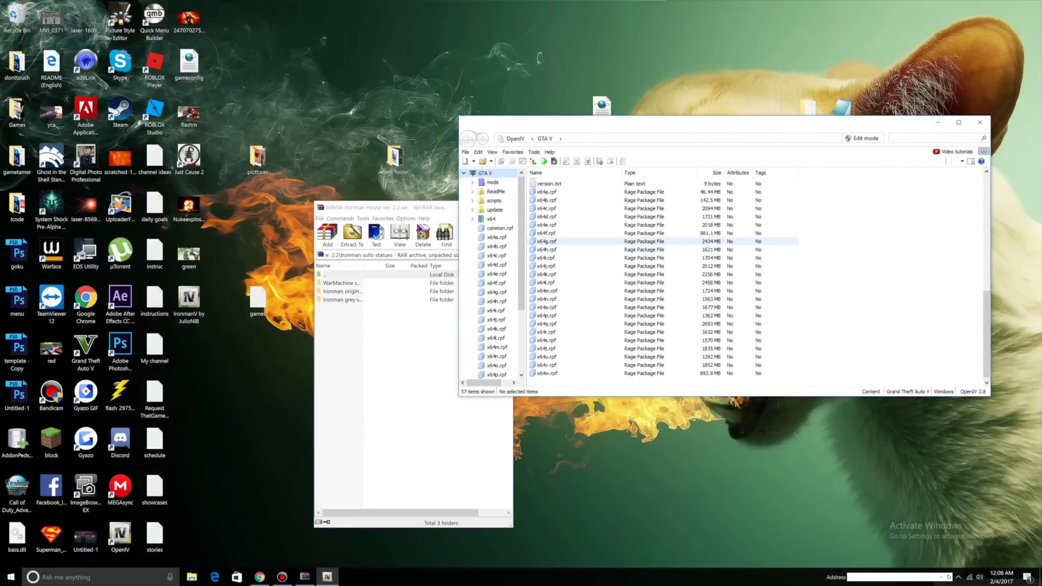
{"action": "right_click", "coordinate": [551, 242]}
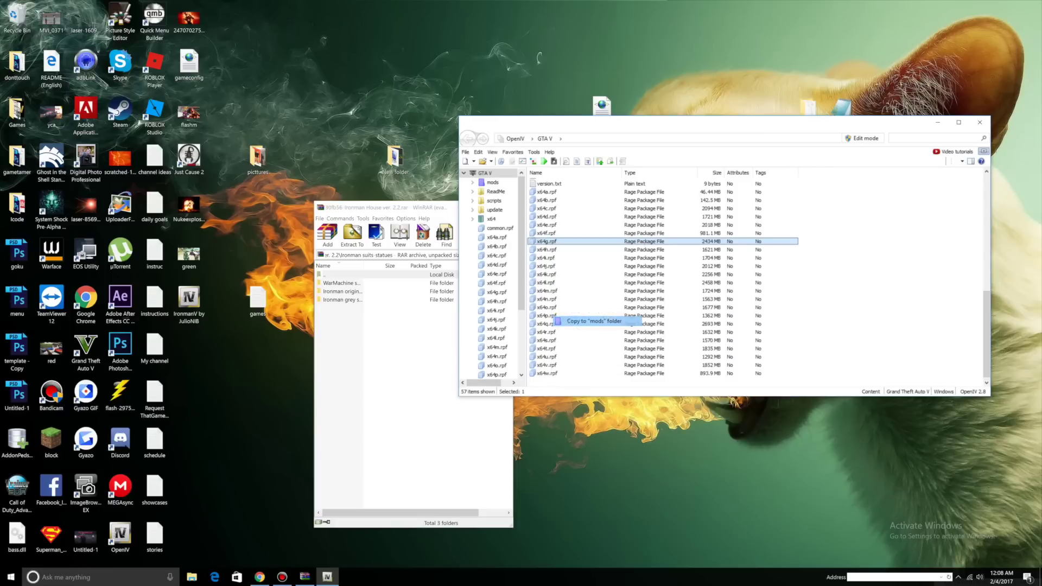
{"action": "left_click", "coordinate": [597, 321]}
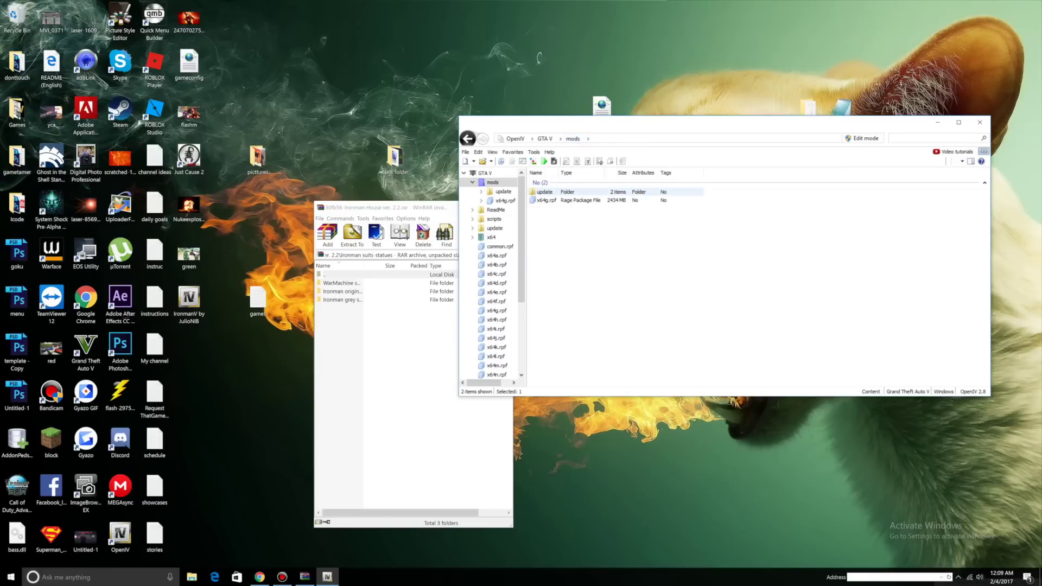
Open cutsobjects.rpf under mods/x64g.rpf/levels/gta5/generic and enable edit mode.
{"action": "double_click", "coordinate": [543, 192]}
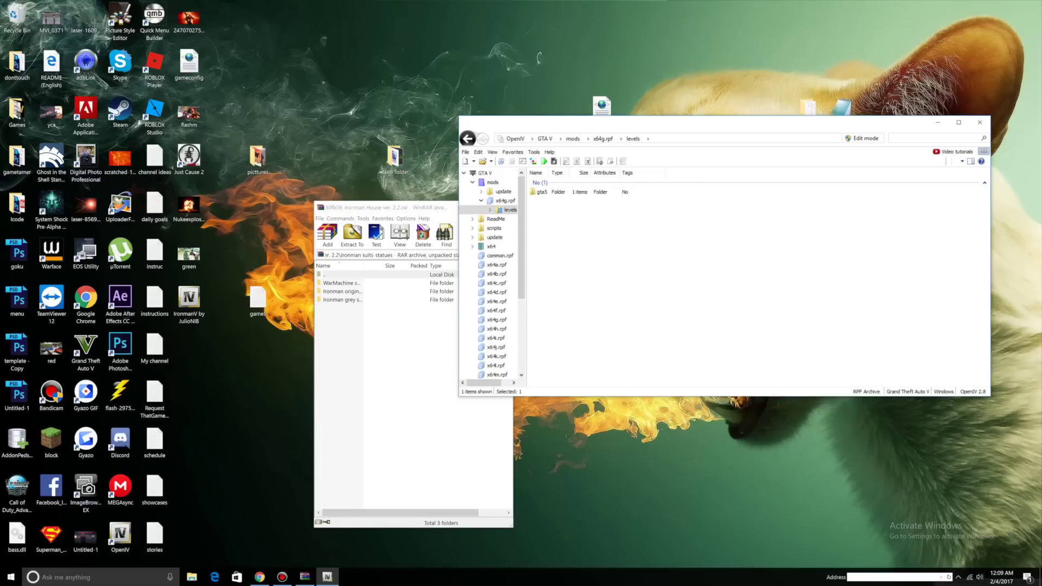
{"action": "double_click", "coordinate": [543, 192]}
{"action": "double_click", "coordinate": [545, 192]}
{"action": "double_click", "coordinate": [548, 192]}
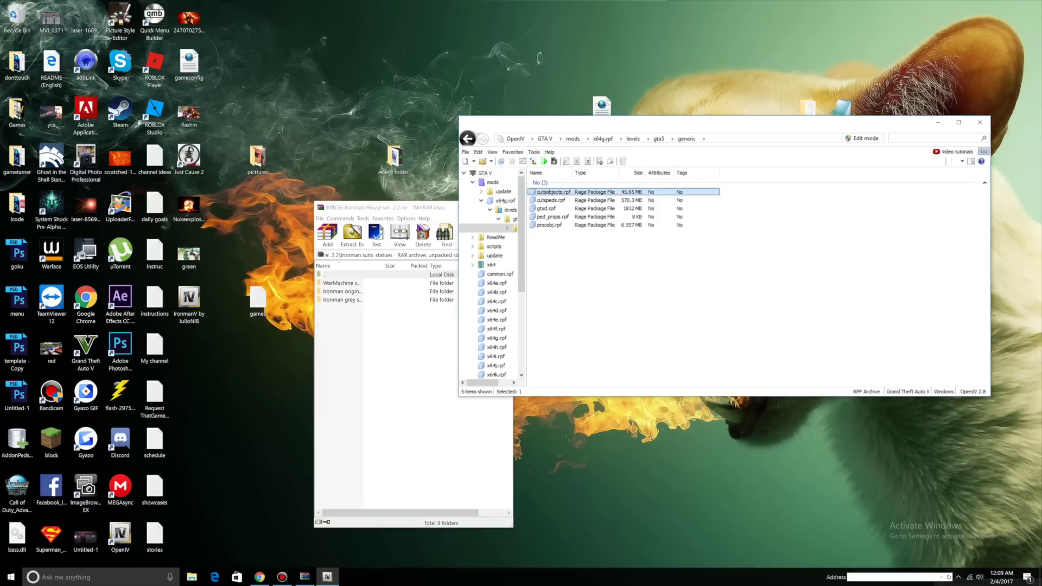
{"action": "left_click", "coordinate": [863, 139]}
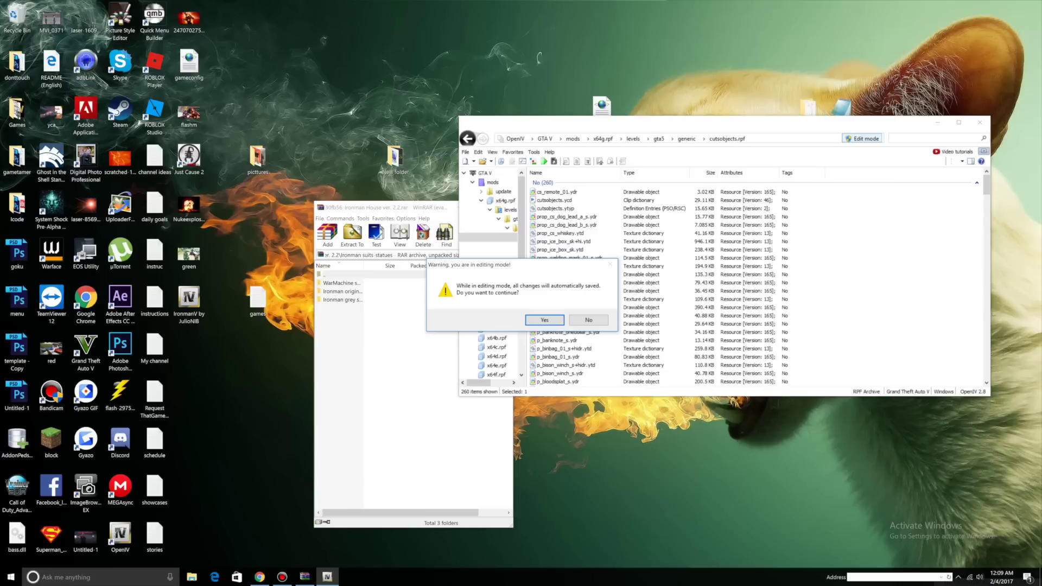
{"action": "left_click", "coordinate": [545, 320]}
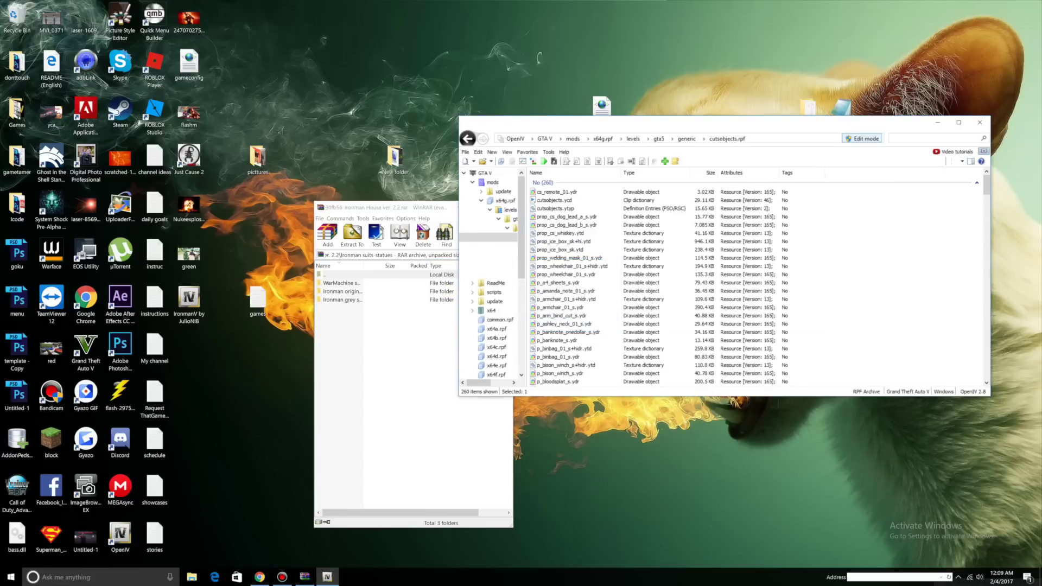
Copy all files of the archive's WarMachine suit statue folder into cutsobjects.rpf.
{"action": "left_click", "coordinate": [341, 283]}
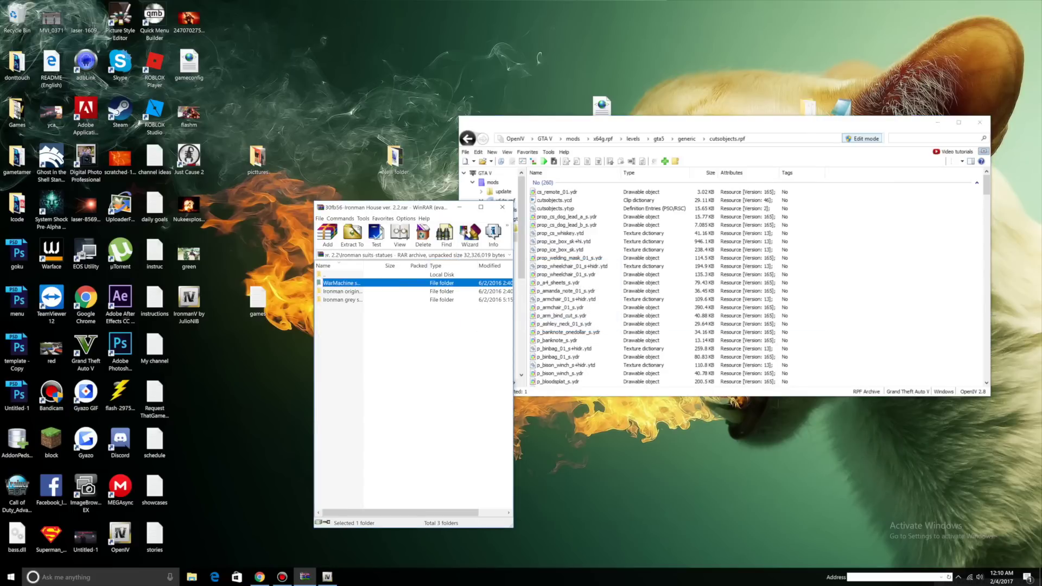
{"action": "key", "text": "Return"}
{"action": "key", "text": "ctrl+a"}
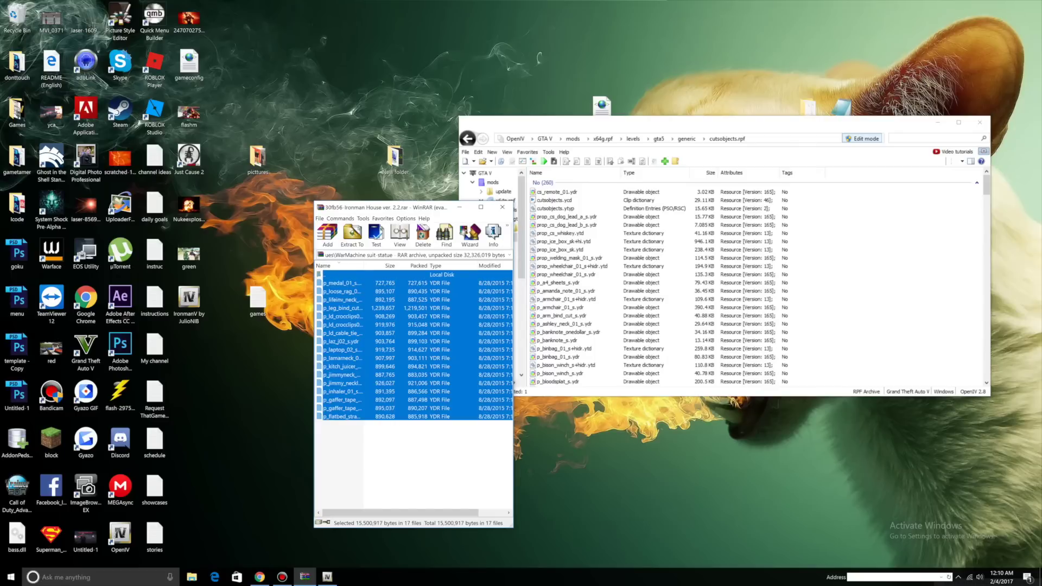
{"action": "left_click_drag", "start_coordinate": [341, 283], "coordinate": [619, 271]}
Copy all files of the archive's Ironman original suits statue folder into cutsobjects.rpf.
{"action": "key", "text": "BackSpace"}
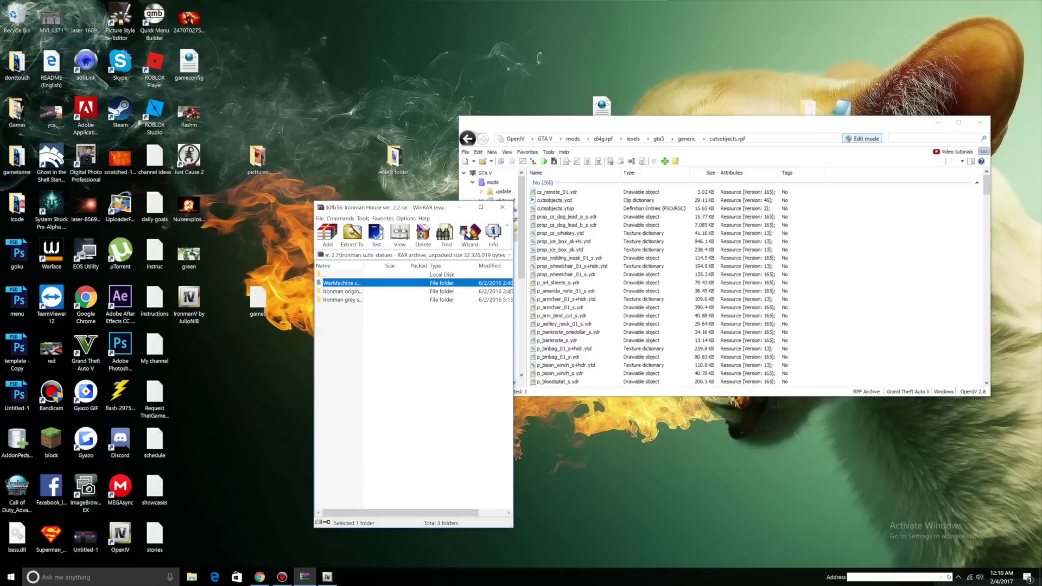
{"action": "key", "text": "Down"}
{"action": "key", "text": "Return"}
{"action": "key", "text": "ctrl+a"}
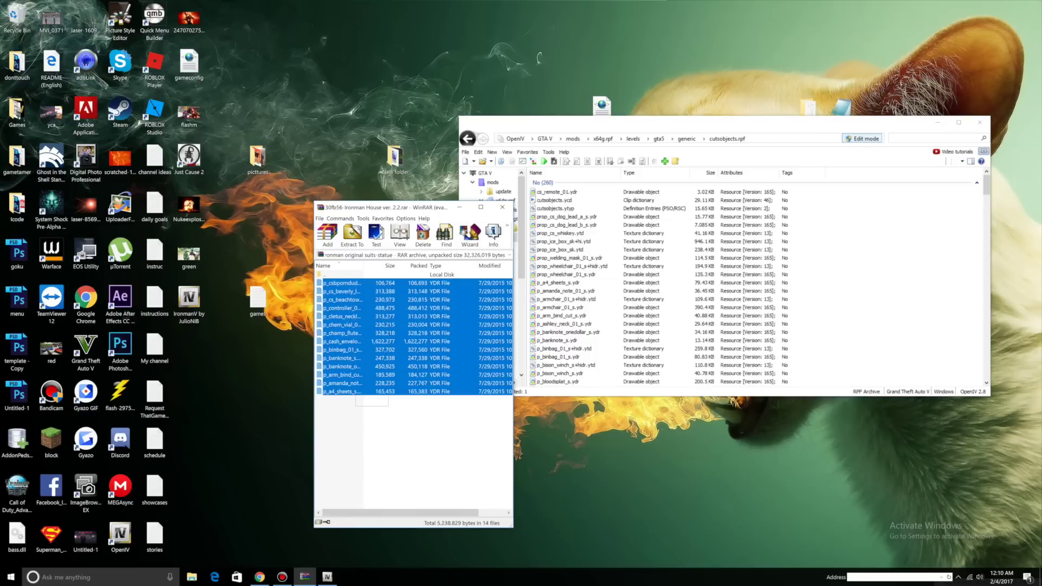
{"action": "left_click_drag", "start_coordinate": [343, 334], "coordinate": [662, 283]}
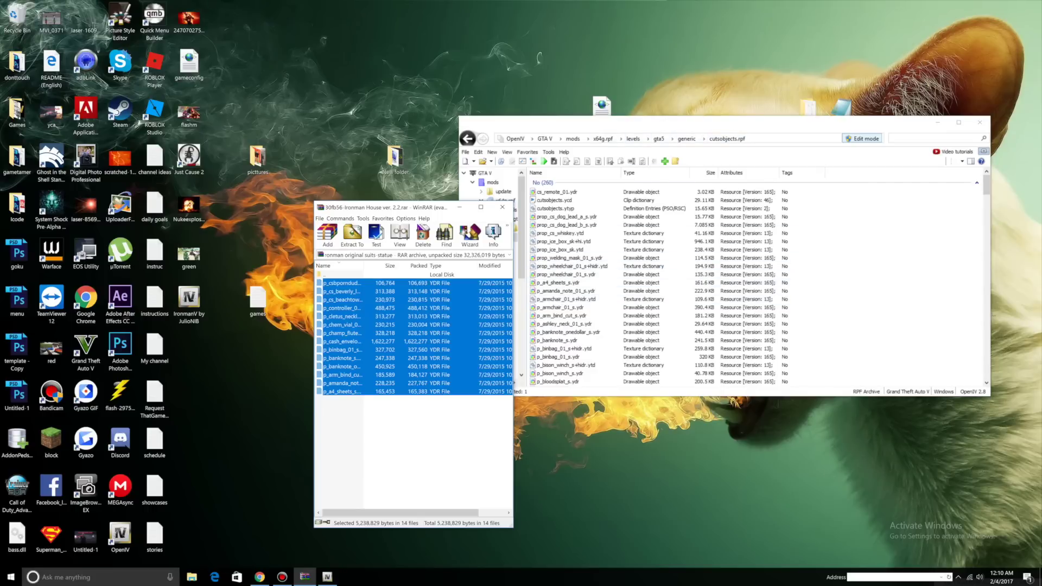
Copy all files of the archive's Ironman grey suit statue folder into cutsobjects.rpf.
{"action": "key", "text": "BackSpace"}
{"action": "key", "text": "Down"}
{"action": "key", "text": "Return"}
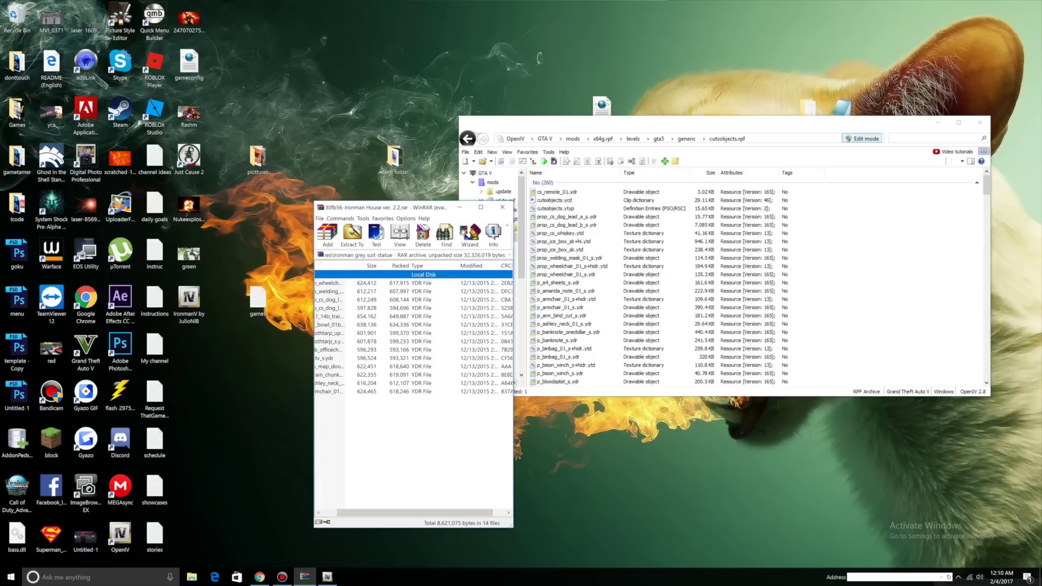
{"action": "key", "text": "ctrl+a"}
{"action": "left_click_drag", "start_coordinate": [343, 333], "coordinate": [662, 274]}
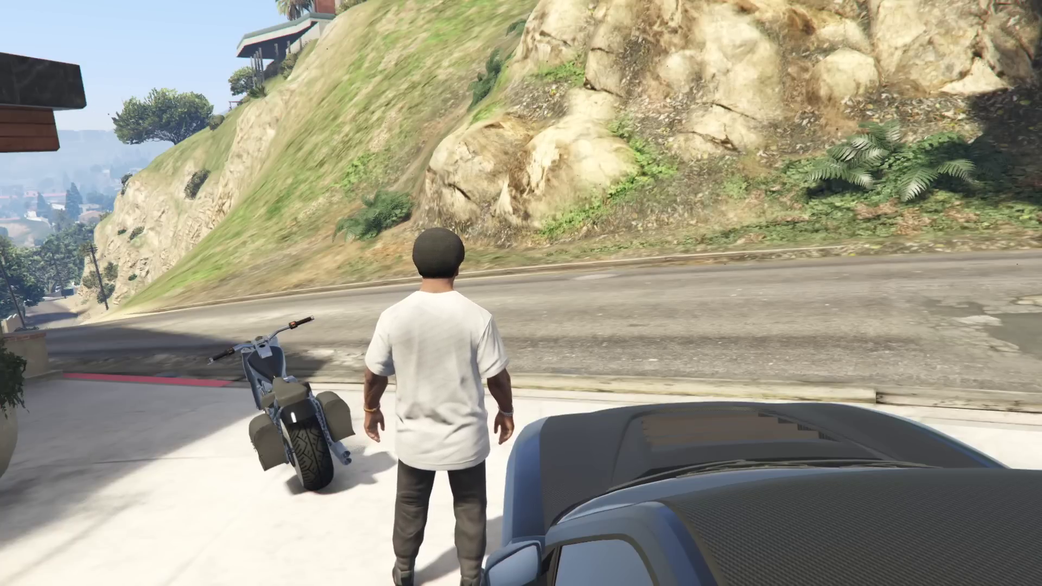
In the game, equip the MK46 by JR59 armor from the Ironman V mod and switch its weapon to the hand repulsor beam.
{"action": "key", "text": "ctrl+n"}
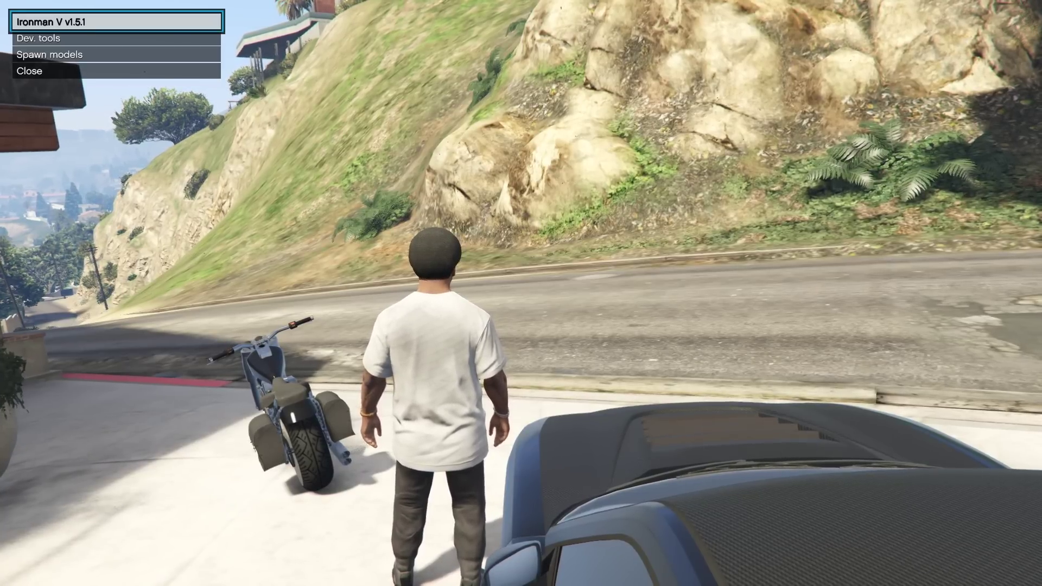
{"action": "key", "text": "Return"}
{"action": "key", "text": "Down"}
{"action": "key", "text": "Down"}
{"action": "key", "text": "Down"}
{"action": "key", "text": "Down"}
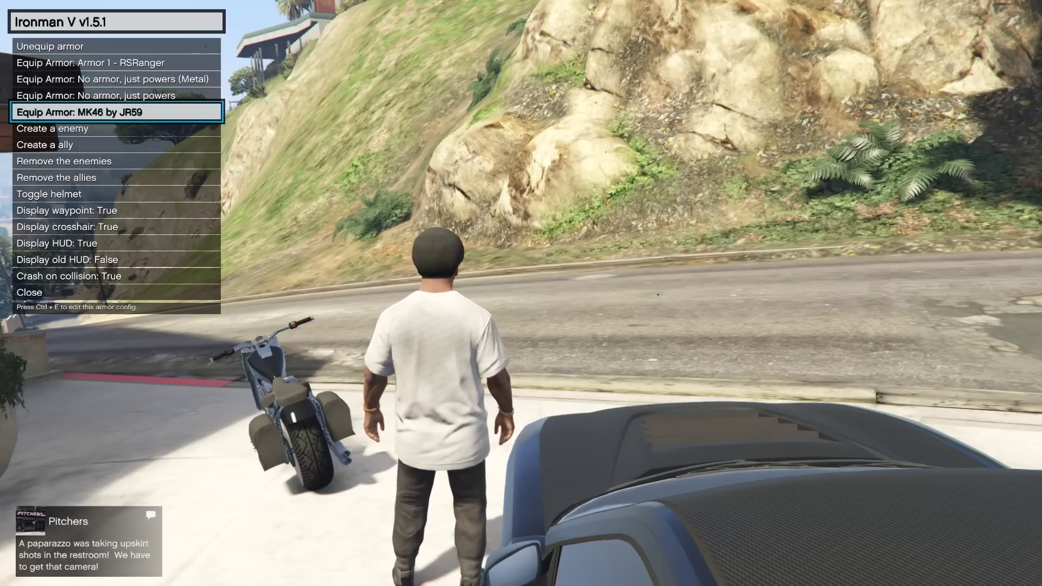
{"action": "key", "text": "Return"}
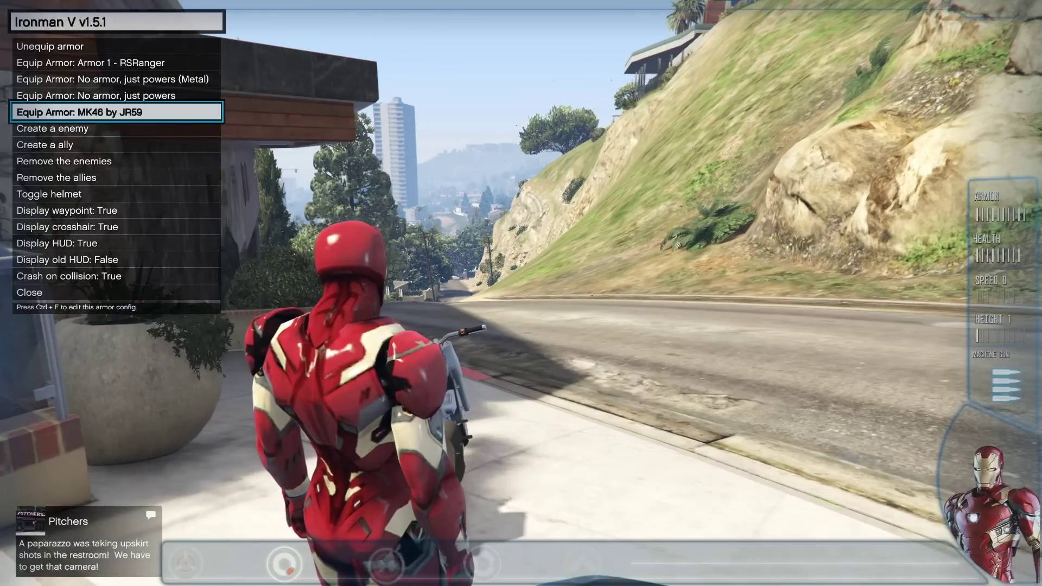
{"action": "key", "text": "BackSpace"}
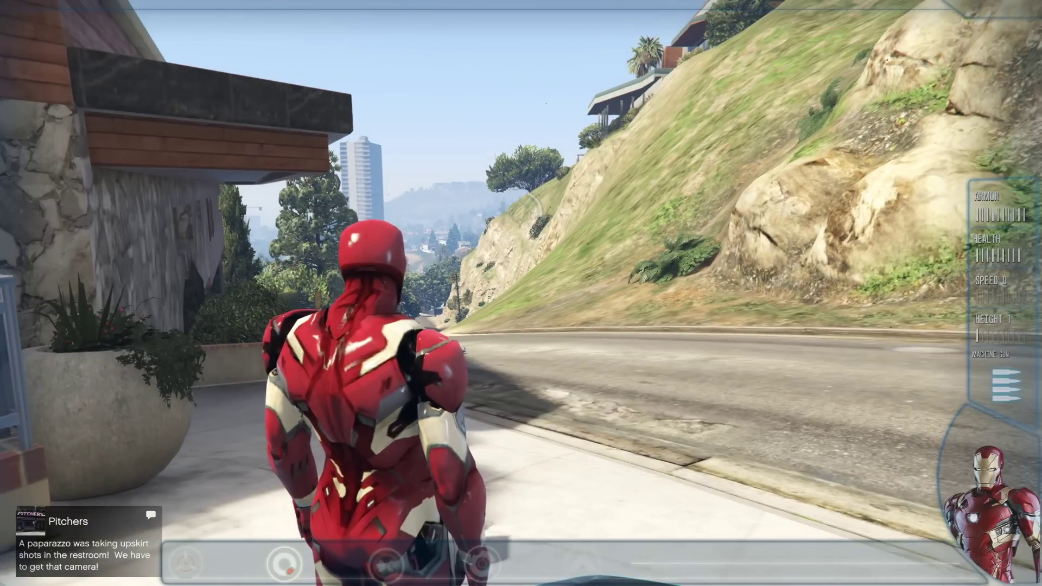
{"action": "key", "text": "Tab"}
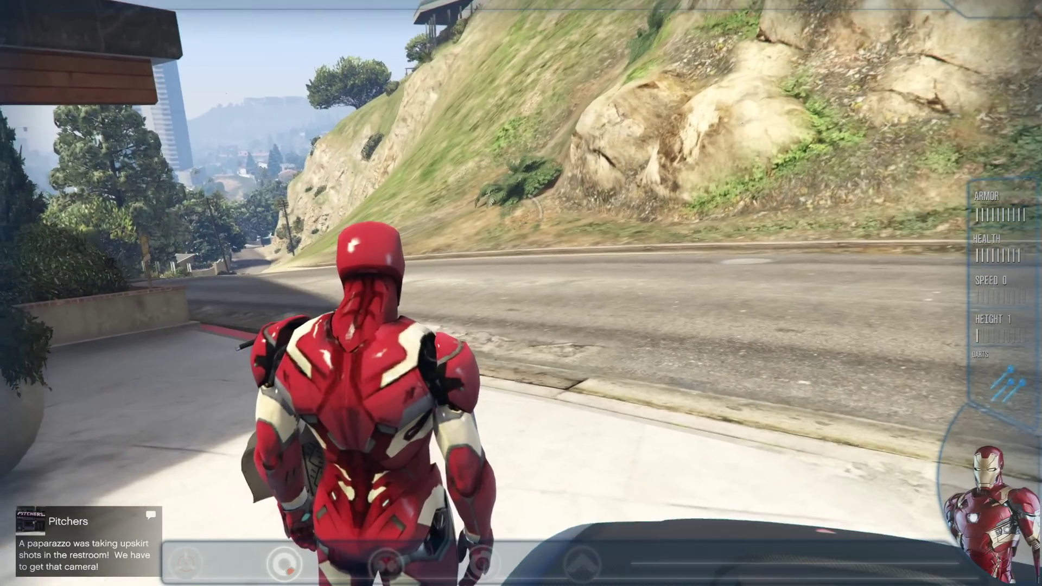
{"action": "key", "text": "Tab"}
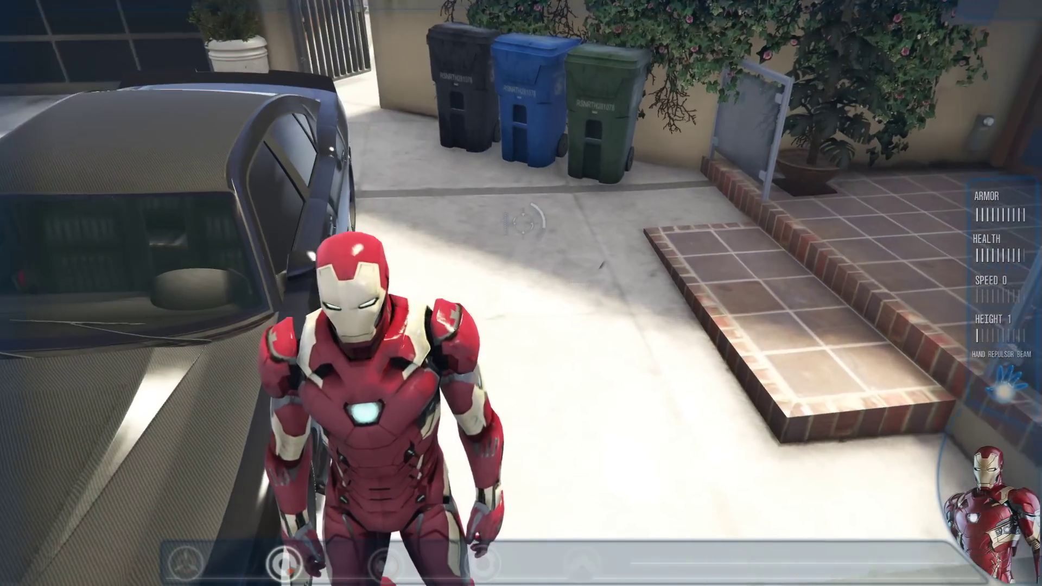
Enter the Map Editor and choose to load a map through the File Chooser.
{"action": "key", "text": "F4"}
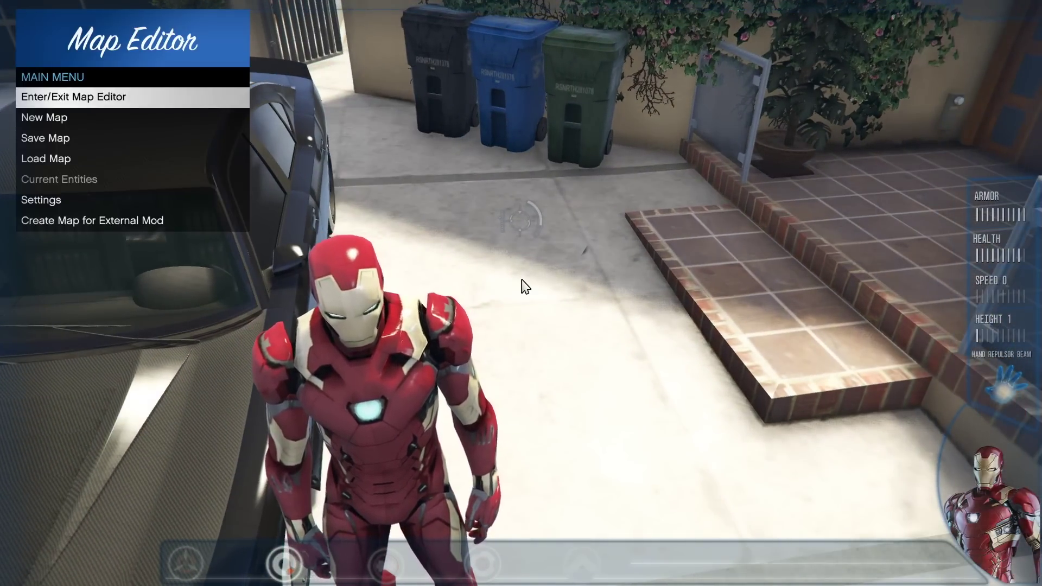
{"action": "key", "text": "Return"}
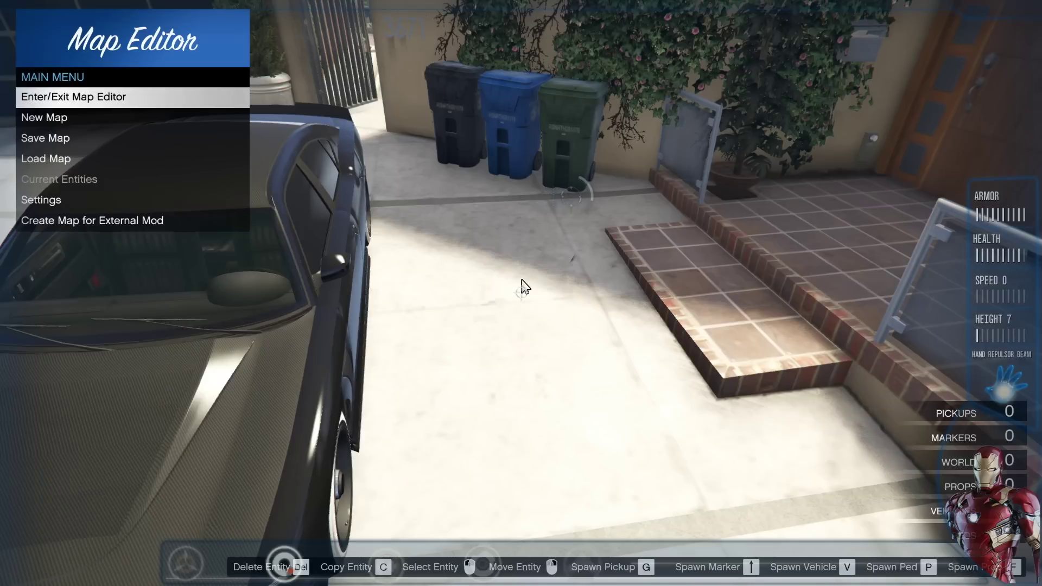
{"action": "key", "text": "Down"}
{"action": "key", "text": "Down"}
{"action": "key", "text": "Down"}
{"action": "key", "text": "Return"}
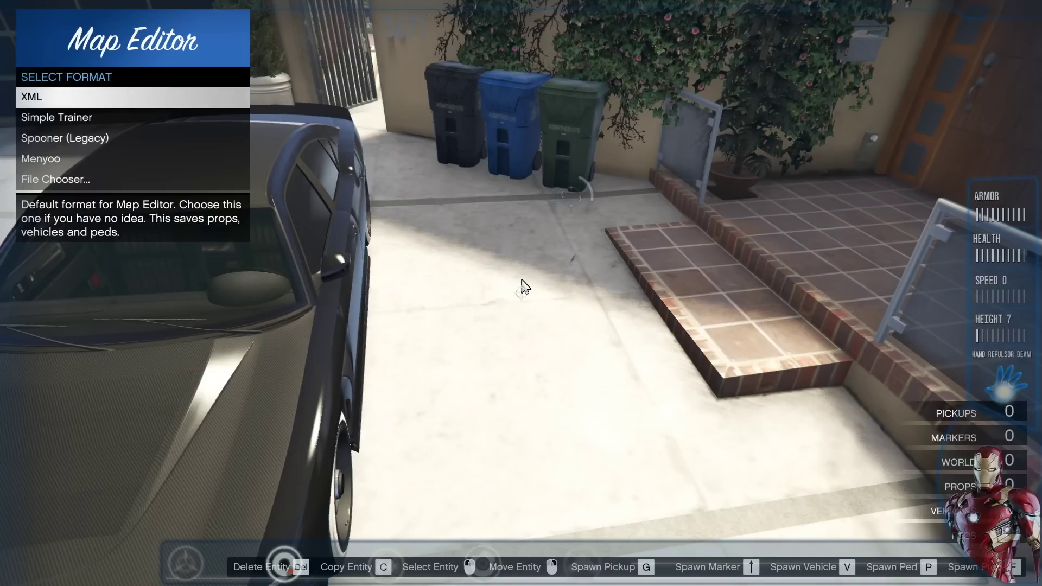
{"action": "key", "text": "Down"}
{"action": "key", "text": "Down"}
{"action": "key", "text": "Down"}
{"action": "key", "text": "Down"}
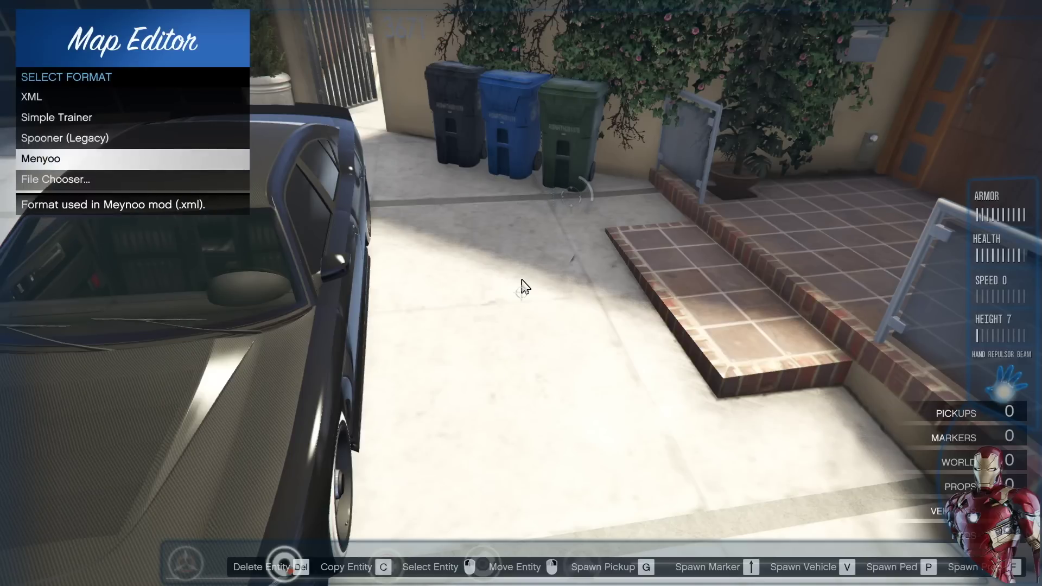
{"action": "key", "text": "Return"}
Load ironman.xml from the MapEditor folder inside scripts.
{"action": "key", "text": "Down"}
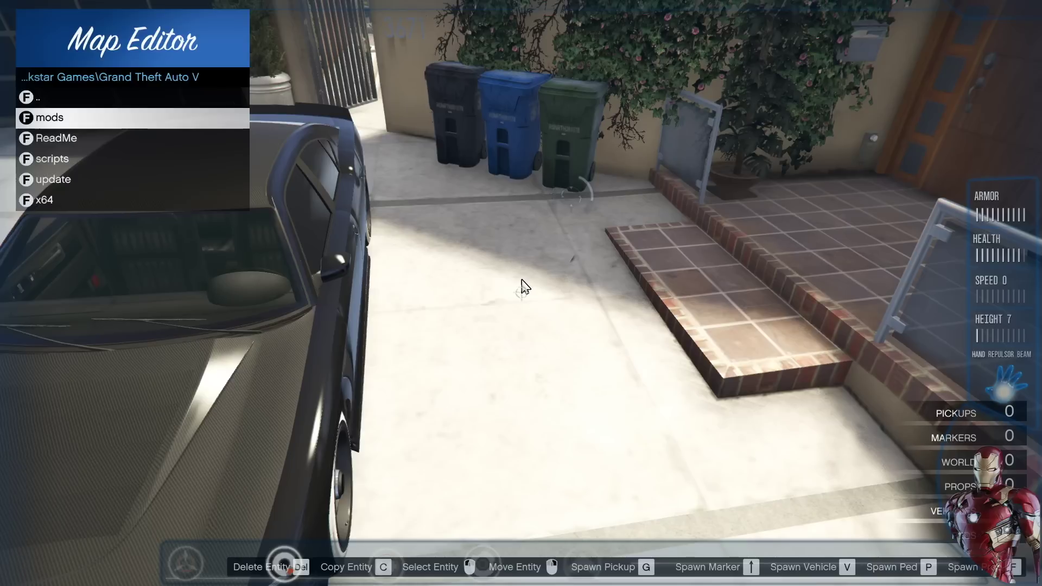
{"action": "key", "text": "Down"}
{"action": "key", "text": "Down"}
{"action": "key", "text": "Return"}
{"action": "key", "text": "Down"}
{"action": "key", "text": "Down"}
{"action": "key", "text": "Down"}
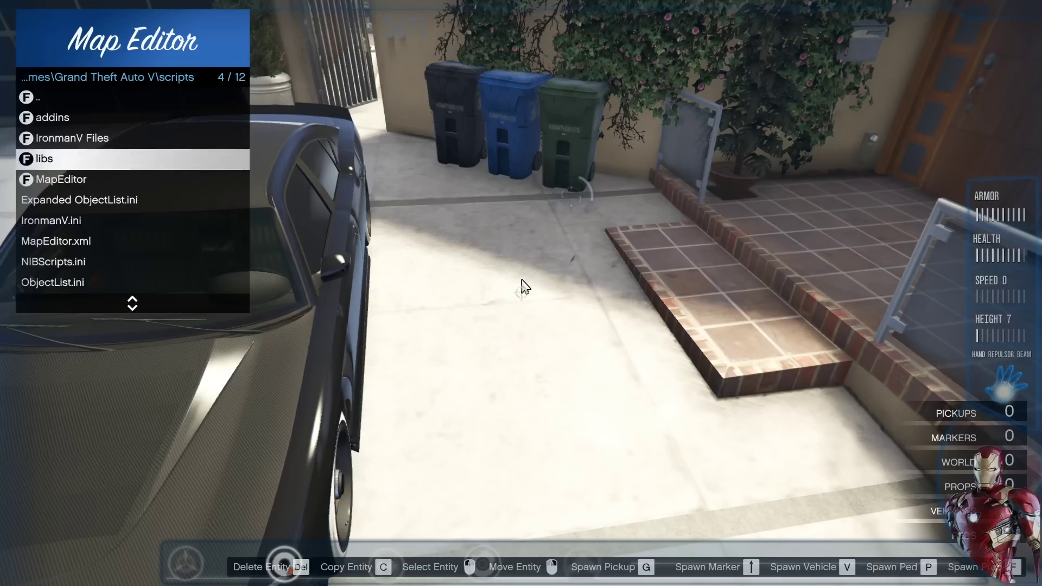
{"action": "key", "text": "Down"}
{"action": "key", "text": "Return"}
{"action": "key", "text": "Down"}
{"action": "key", "text": "Down"}
{"action": "key", "text": "Down"}
{"action": "key", "text": "Down"}
{"action": "key", "text": "Down"}
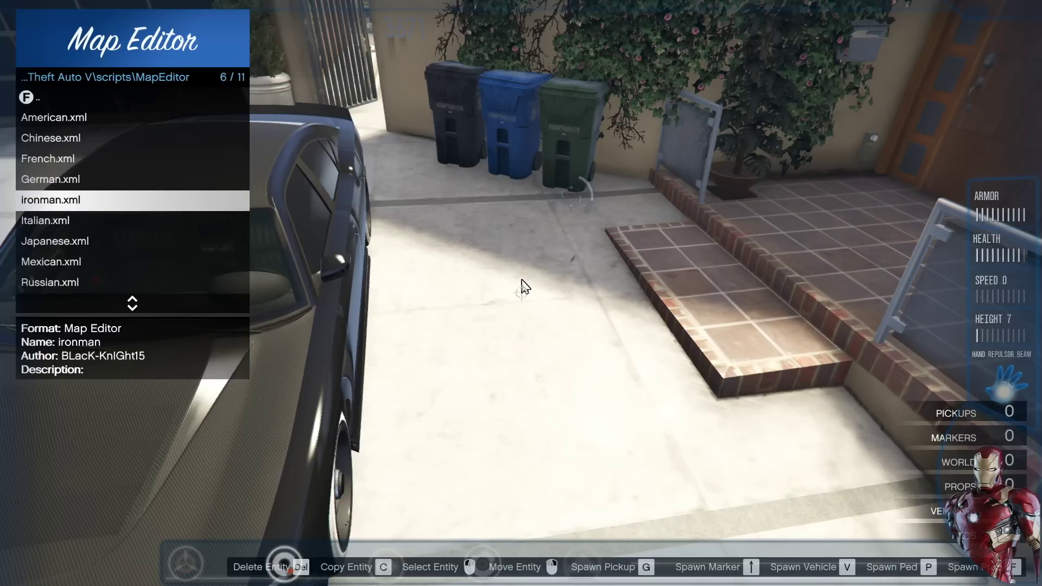
{"action": "key", "text": "Return"}
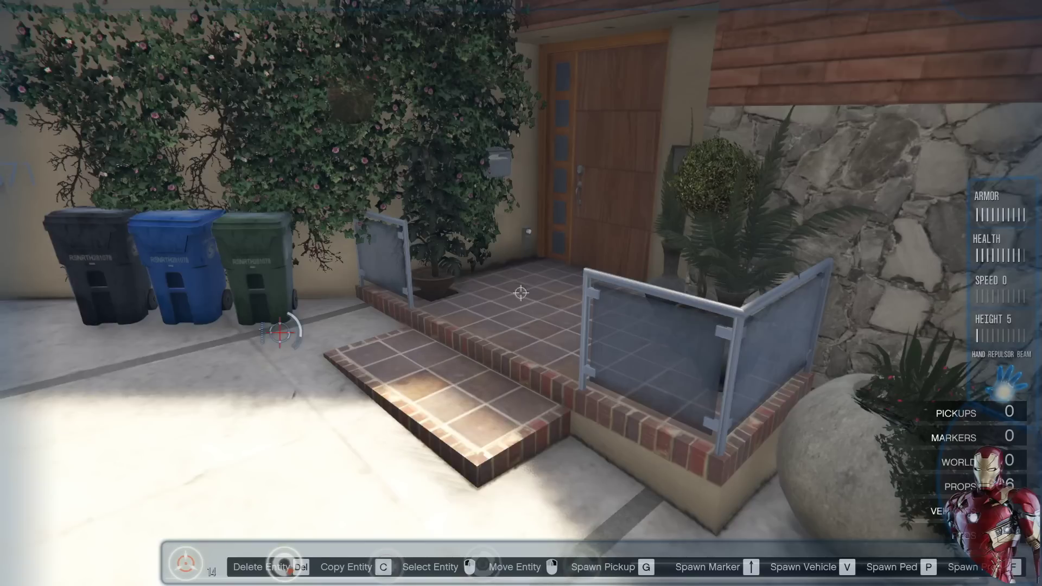
Exit map editing mode to return to the Iron Man character.
{"action": "key", "text": "F7"}
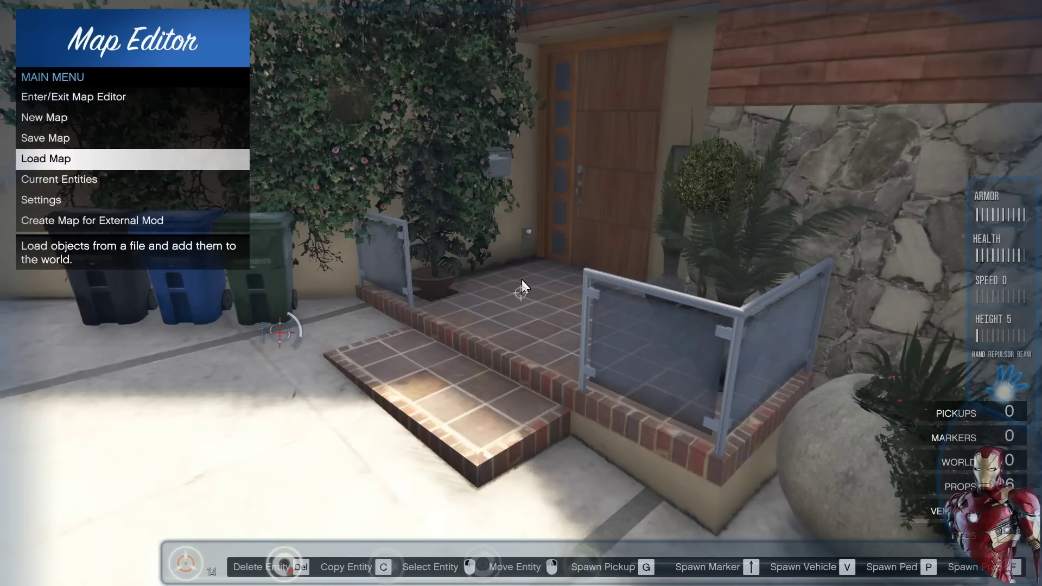
{"action": "key", "text": "Up"}
{"action": "key", "text": "Up"}
{"action": "key", "text": "Up"}
{"action": "key", "text": "Return"}
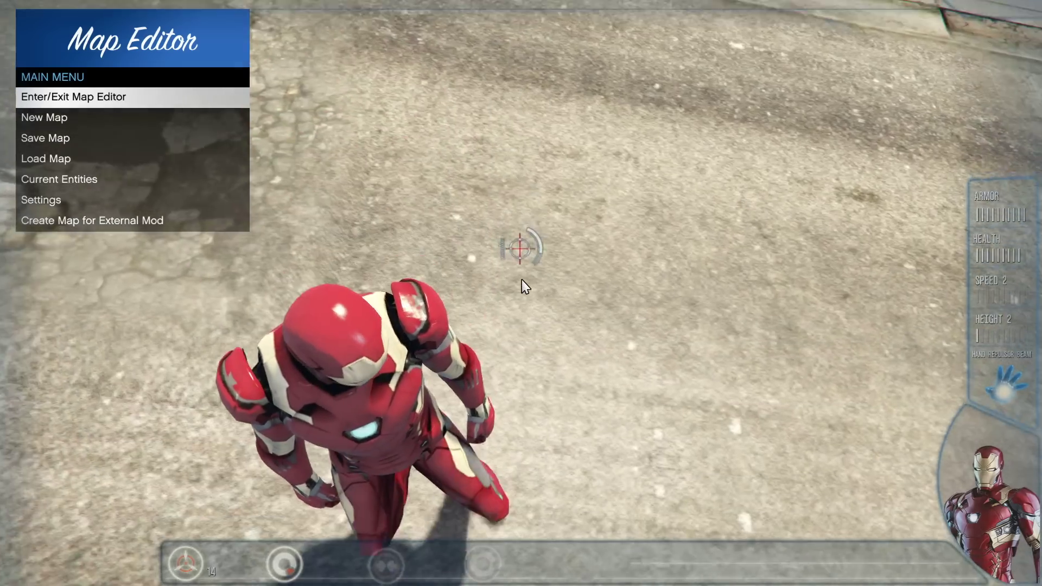
Close the Map Editor menu and check the waypoint's location on the game's full map, zooming in and out along the Banham Canyon coast.
{"action": "key", "text": "F7"}
{"action": "key", "text": "Escape"}
{"action": "scroll", "coordinate": [461, 174], "scroll_direction": "up", "scroll_amount": 3}
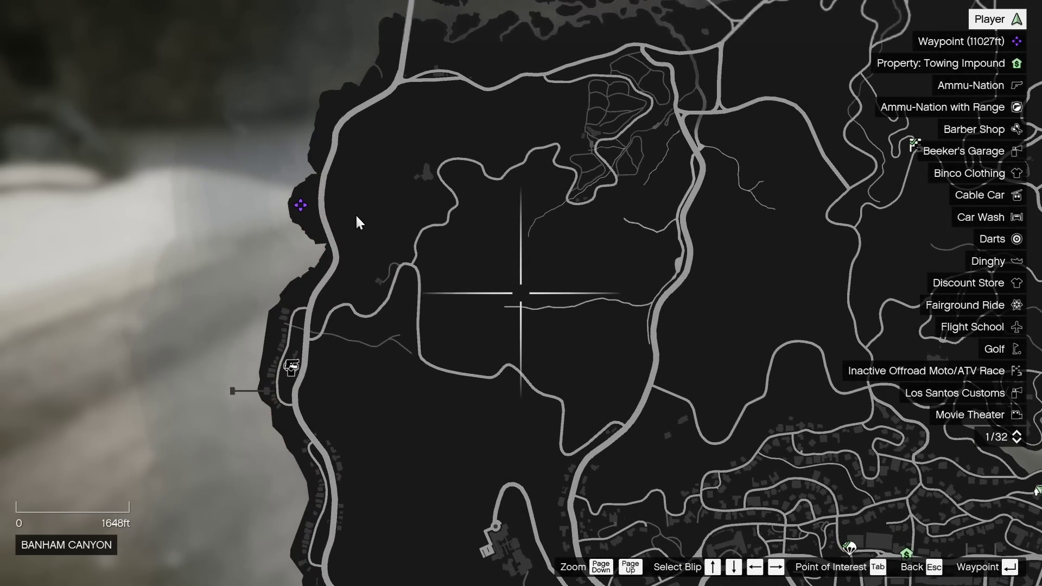
{"action": "scroll", "coordinate": [429, 232], "scroll_direction": "down", "scroll_amount": 2}
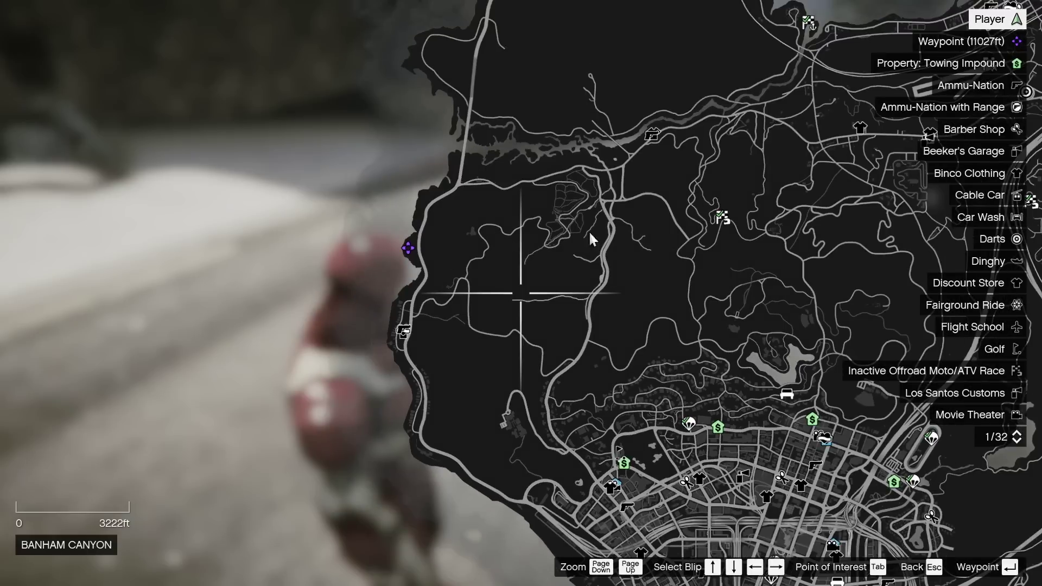
{"action": "key", "text": "Escape"}
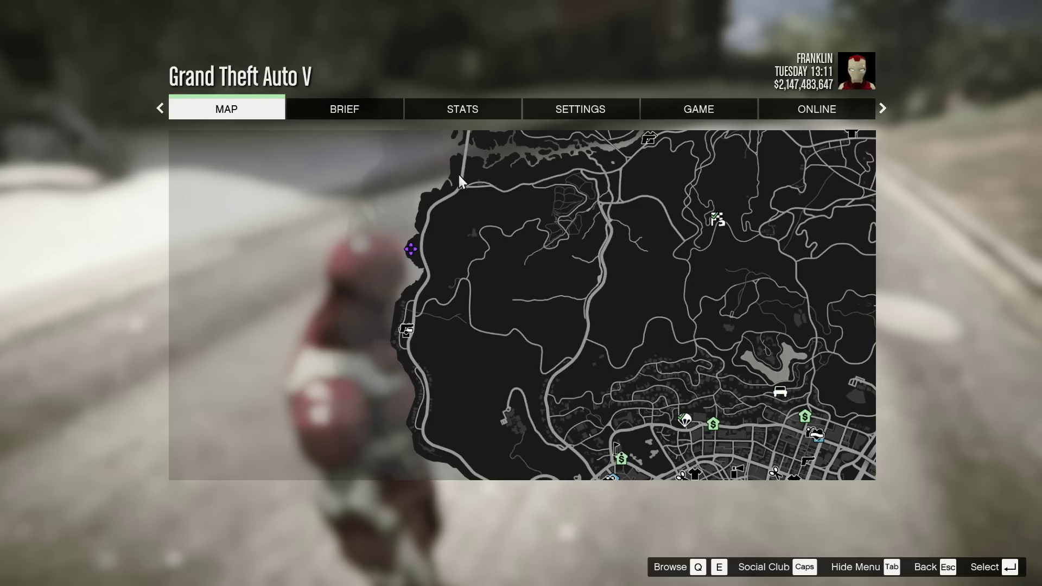
{"action": "key", "text": "Escape"}
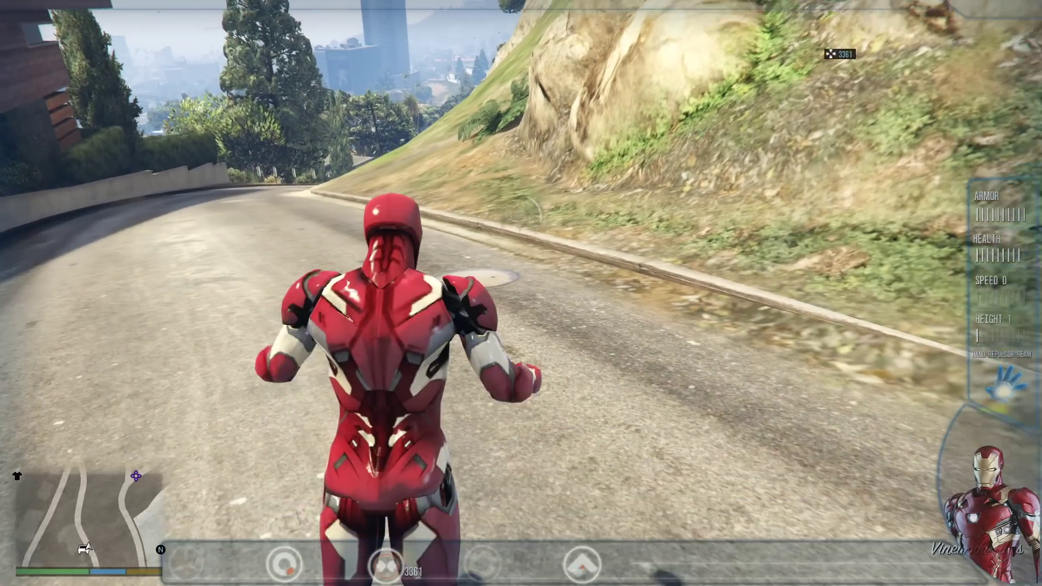
Take off in the Iron Man armor and fly over the hills to the coastal waypoint at the Tony Stark House.
{"action": "key", "text": "space"}
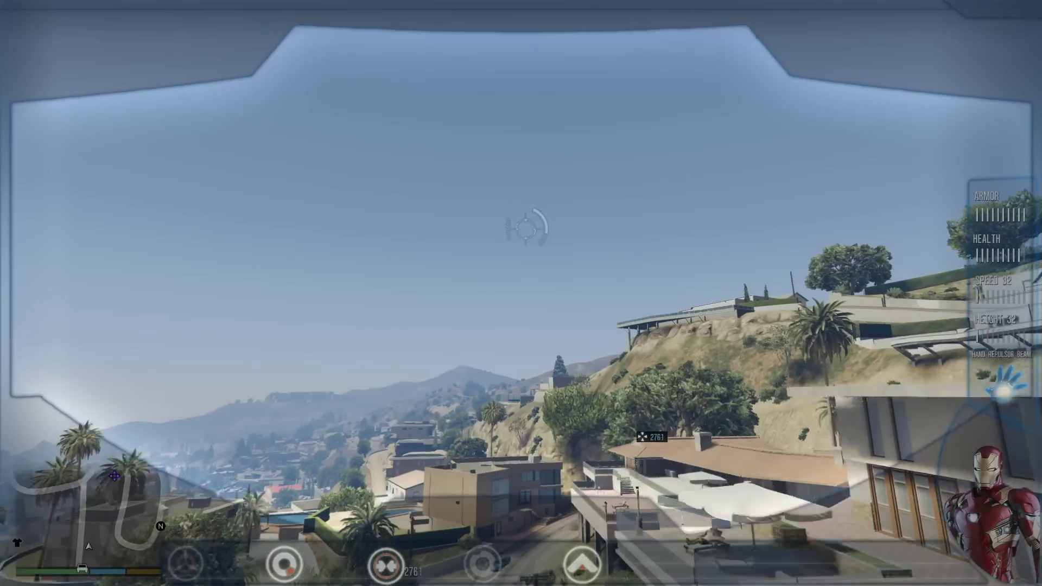
{"action": "key", "text": "w"}
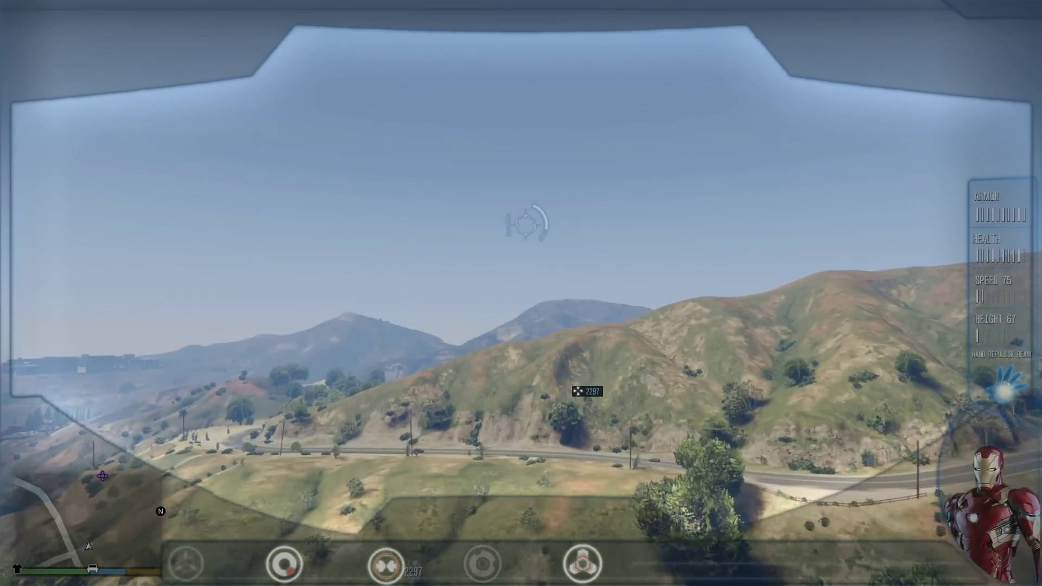
{"action": "key", "text": "w"}
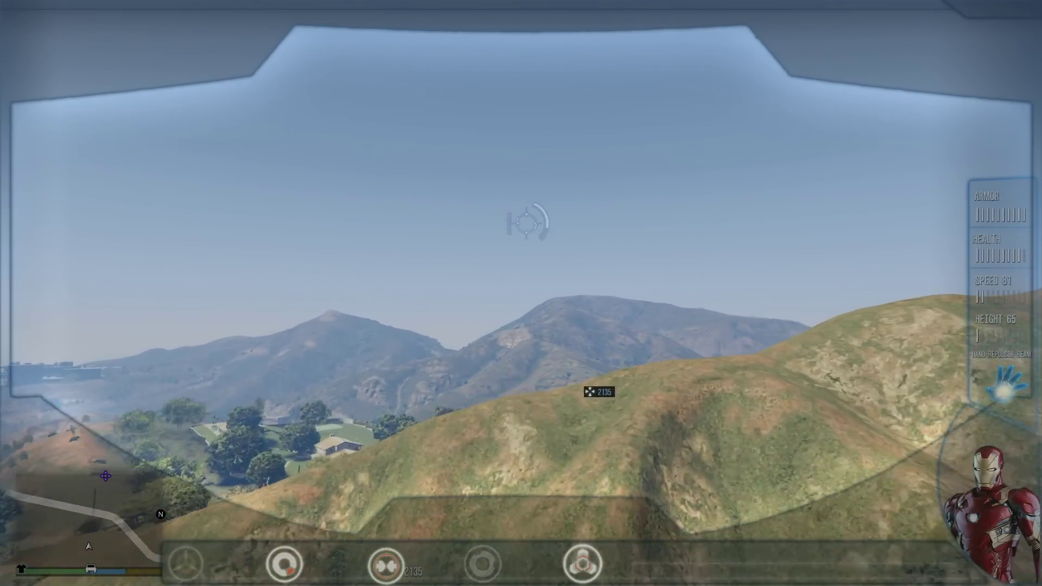
{"action": "key", "text": "w"}
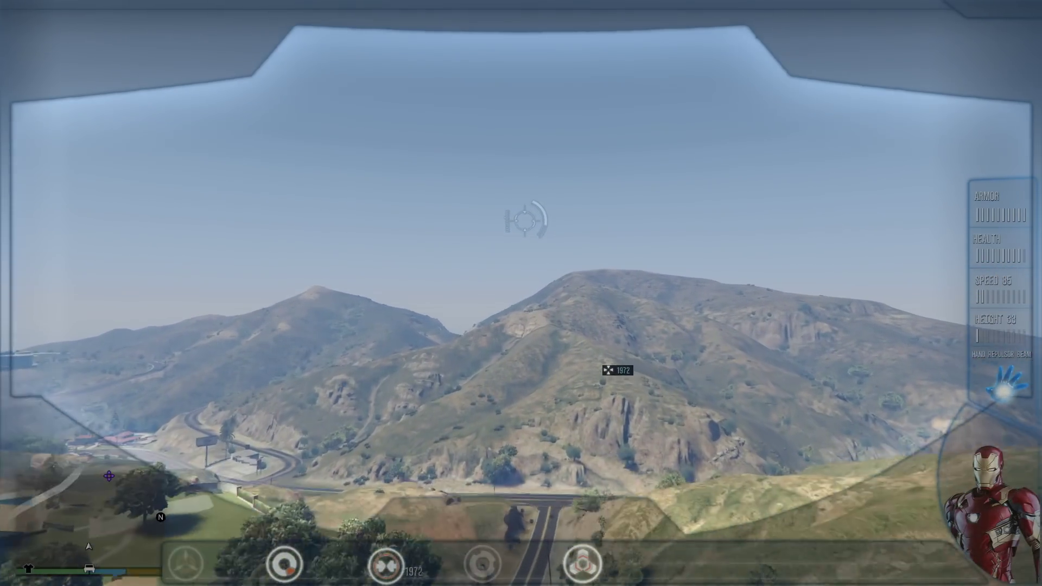
{"action": "key", "text": "w"}
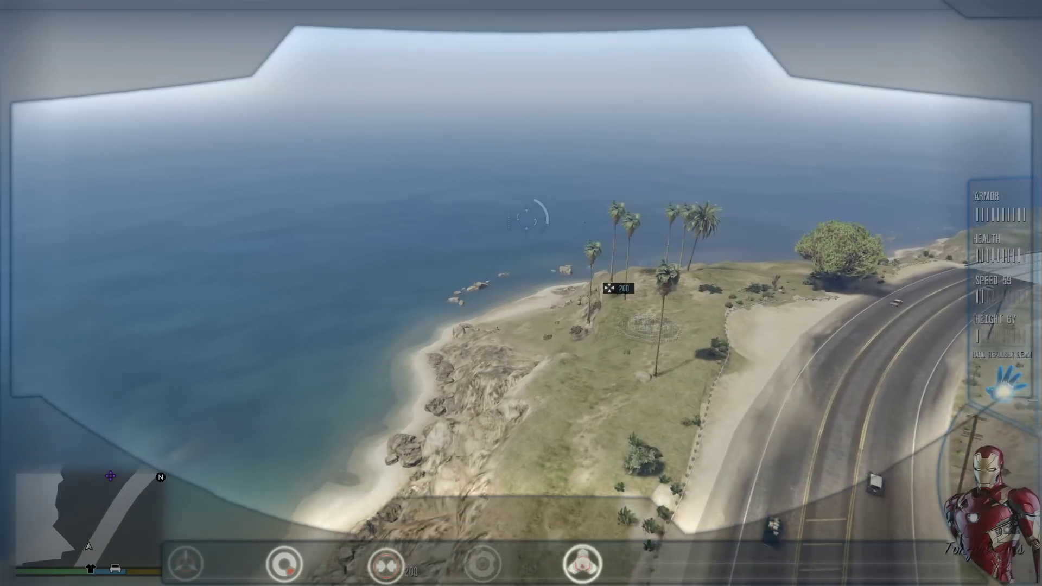
{"action": "key", "text": "w"}
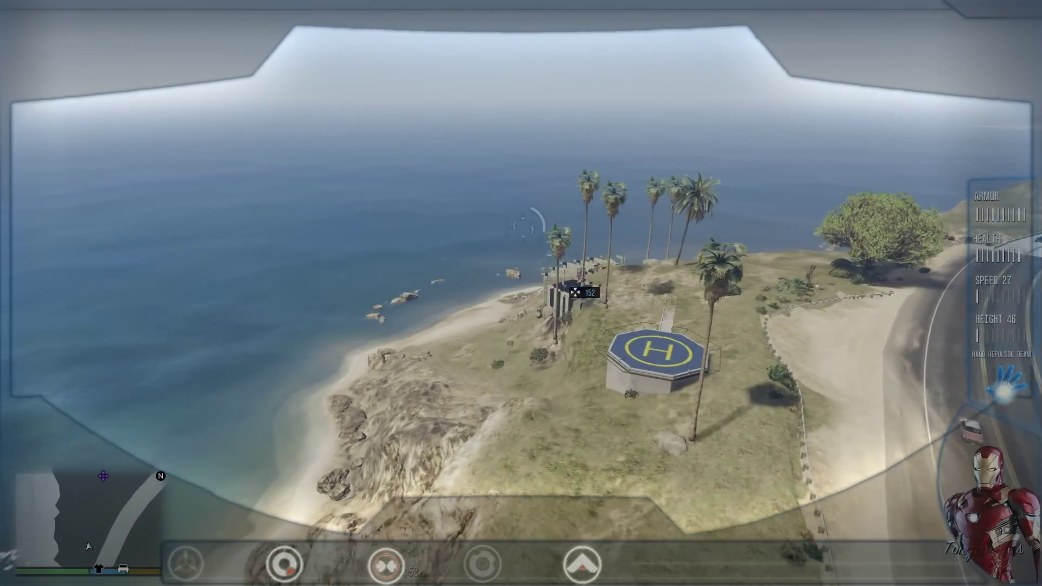
{"action": "key", "text": "w"}
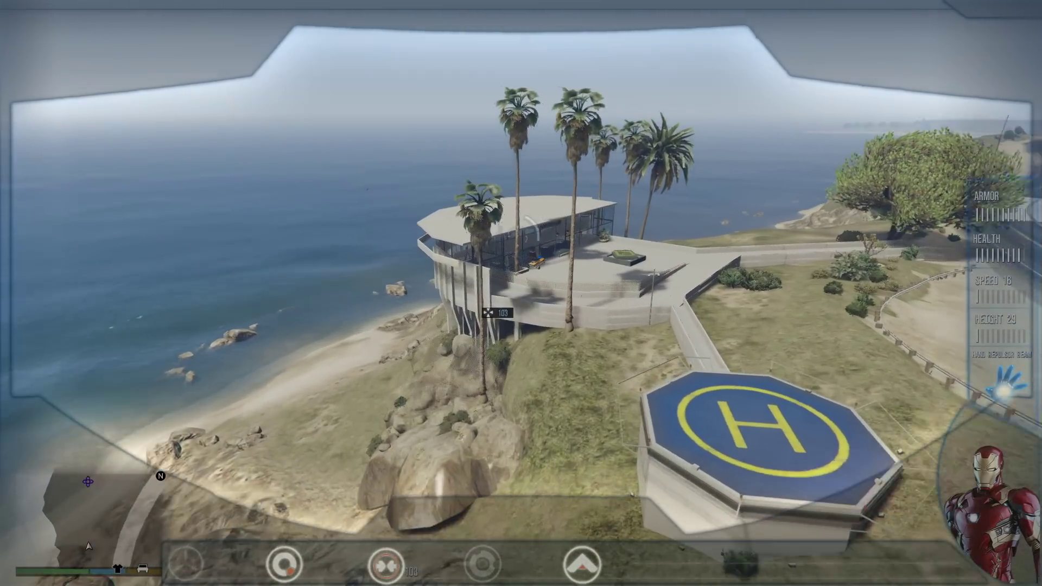
Fly around the outside of the Tony Stark House, covering the terrace, the side wall and the cliff-side supports.
{"action": "key", "text": "w"}
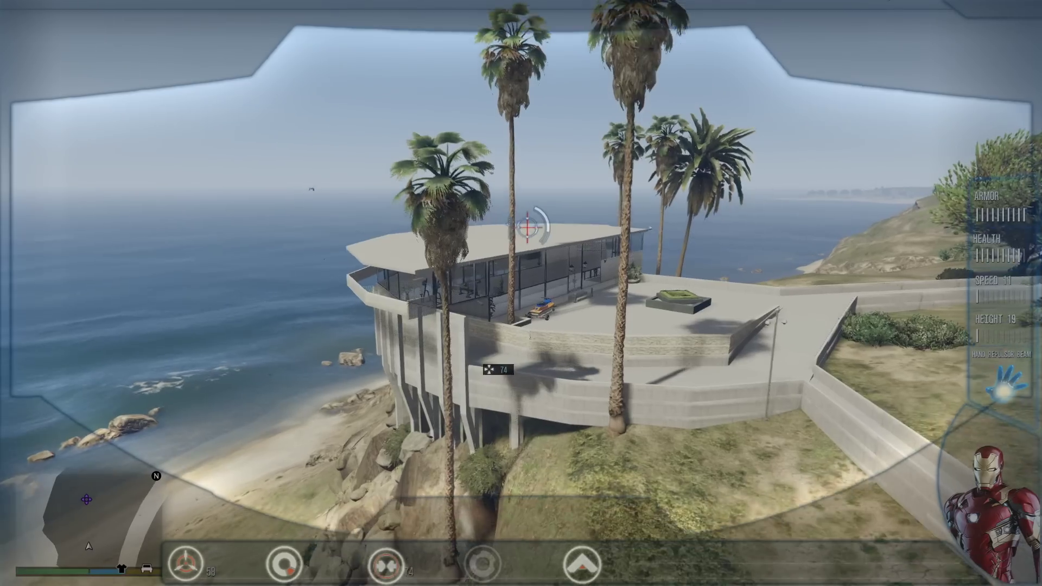
{"action": "key", "text": "w"}
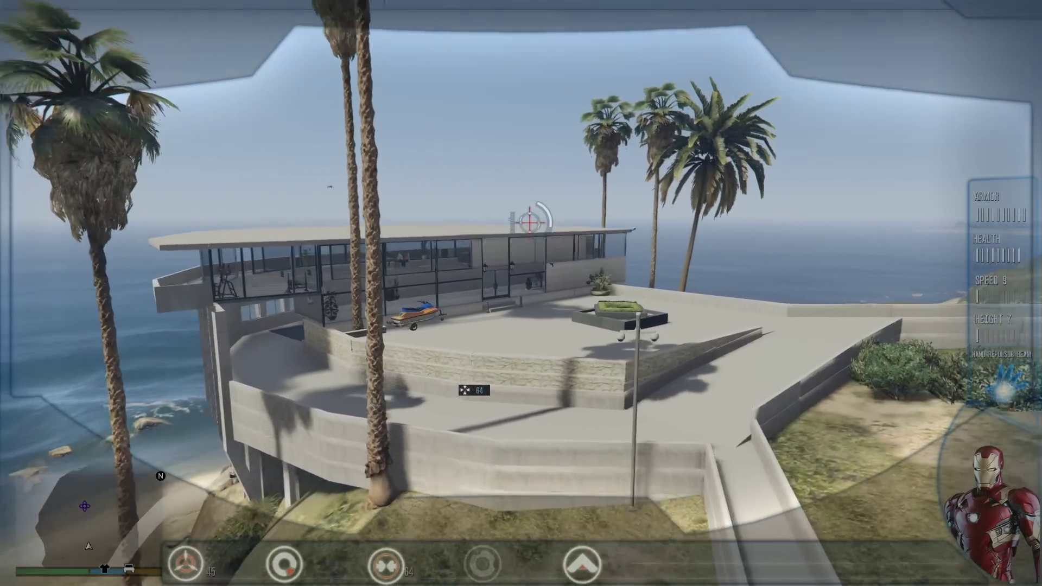
{"action": "key", "text": "w"}
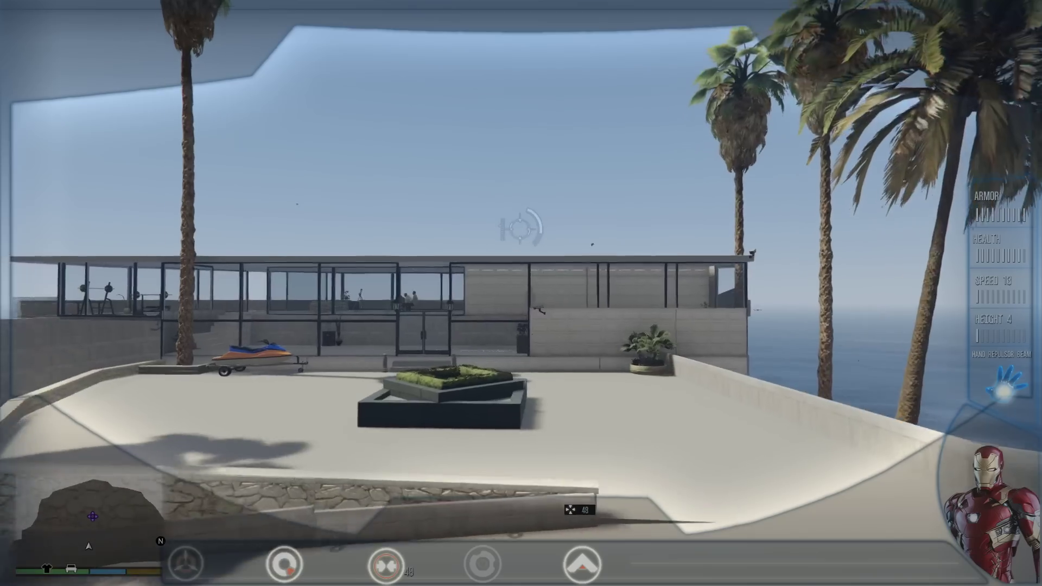
{"action": "key", "text": "w"}
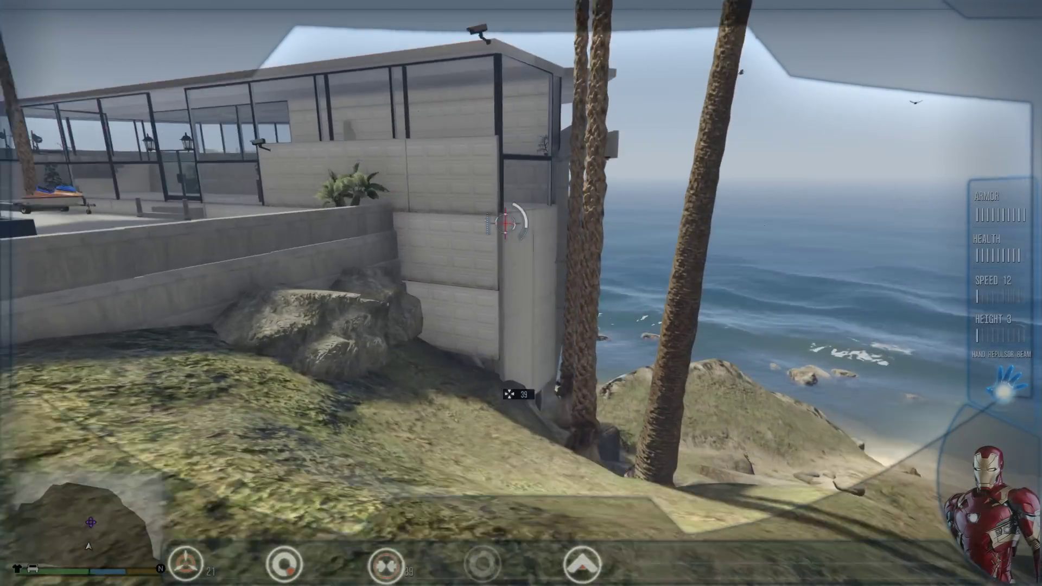
{"action": "key", "text": "w"}
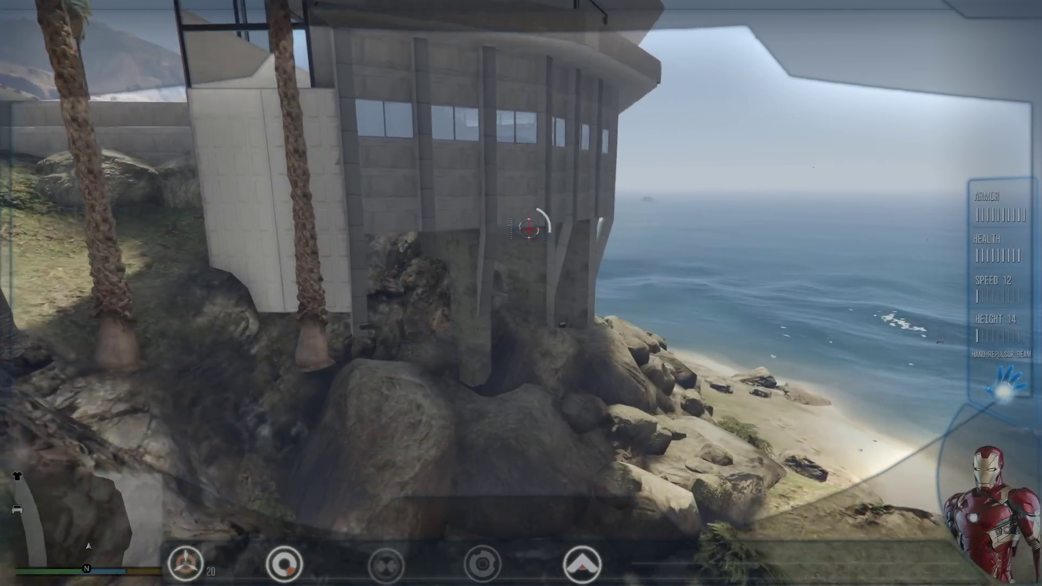
Enter the lower level of the house and run through the workshop to the armor display cases.
{"action": "key", "text": "w"}
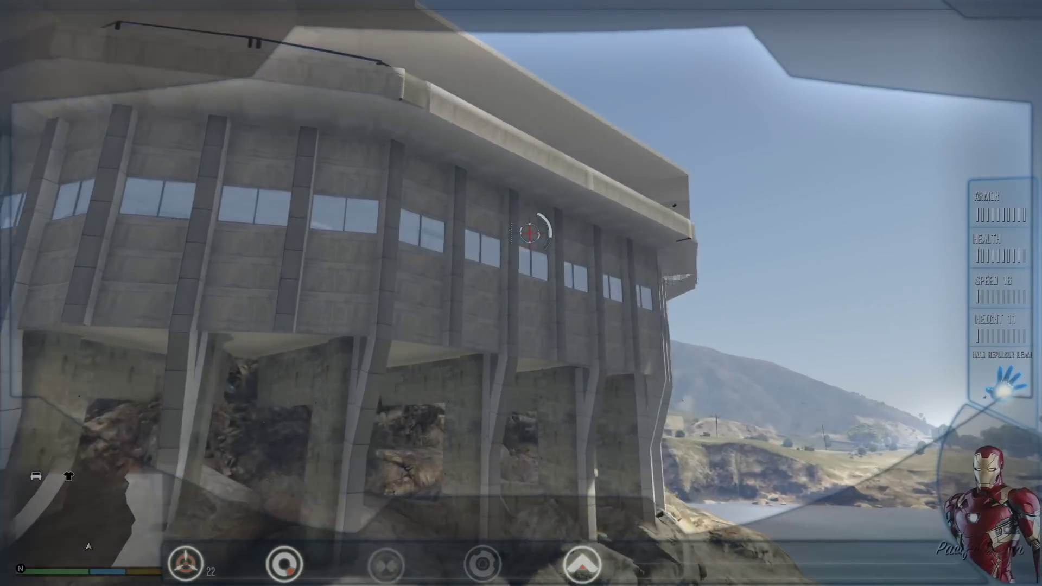
{"action": "key", "text": "w"}
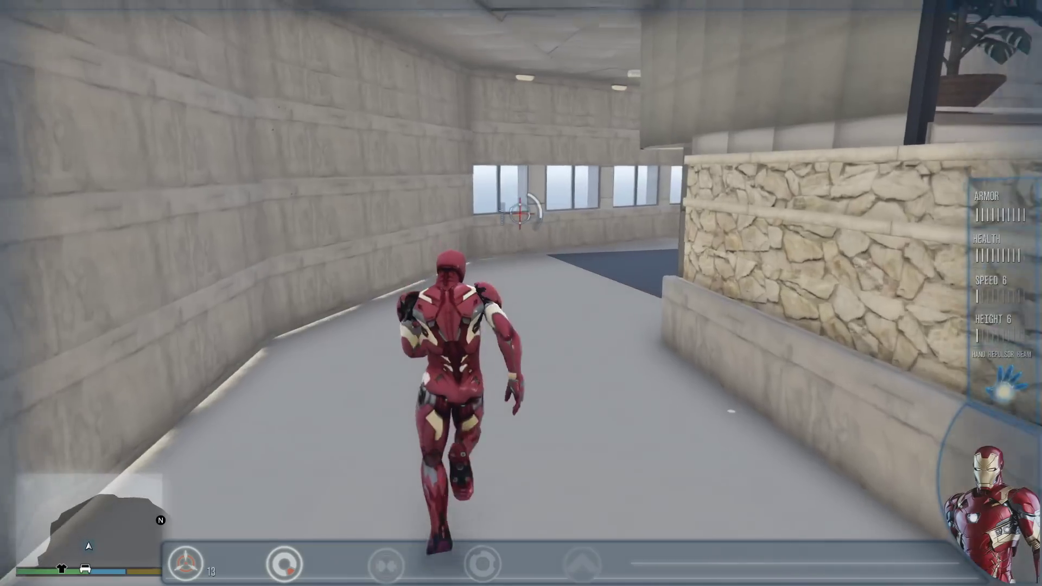
{"action": "key", "text": "w"}
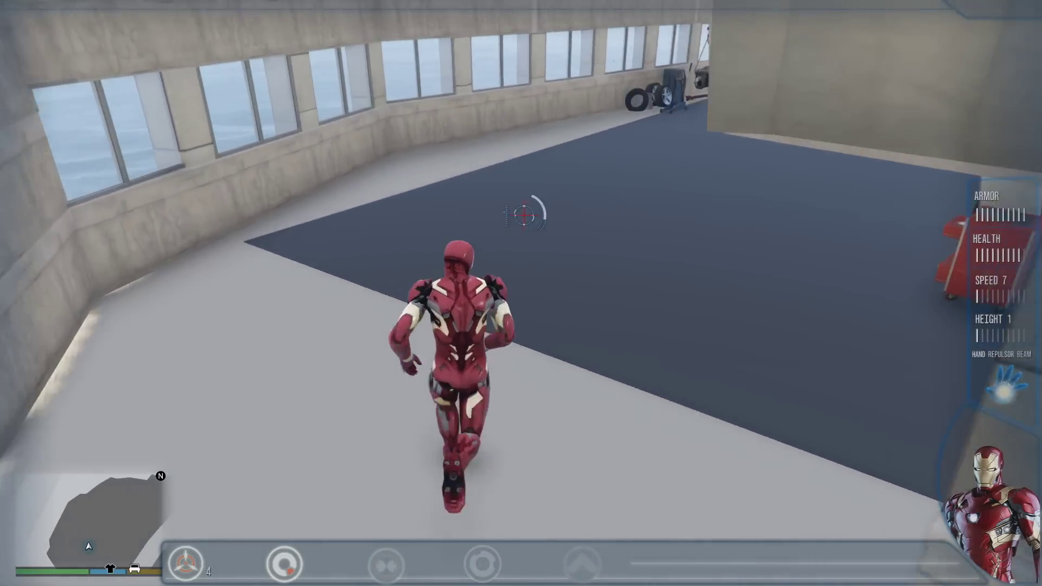
{"action": "key", "text": "w"}
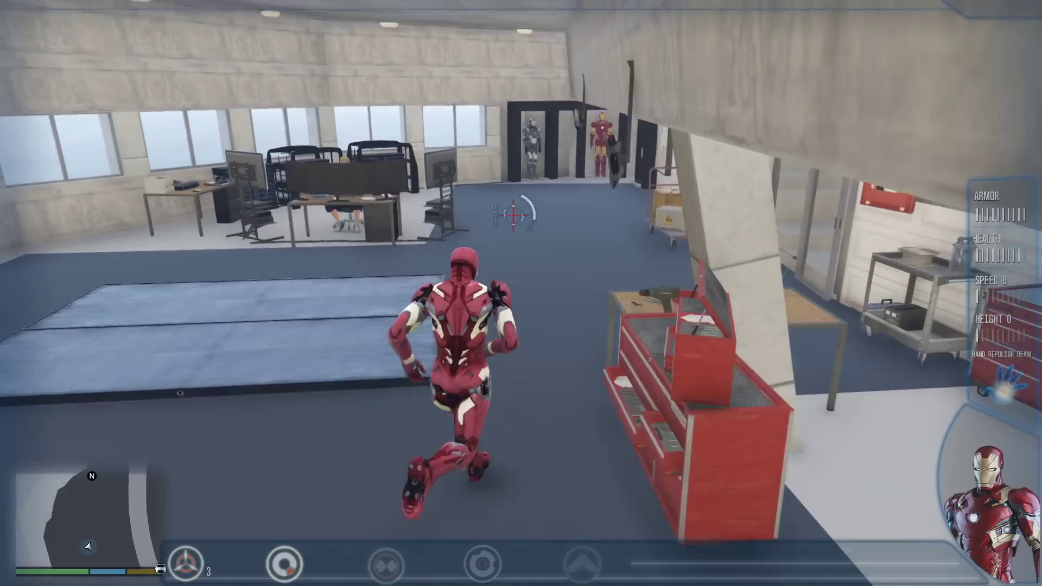
{"action": "key", "text": "w"}
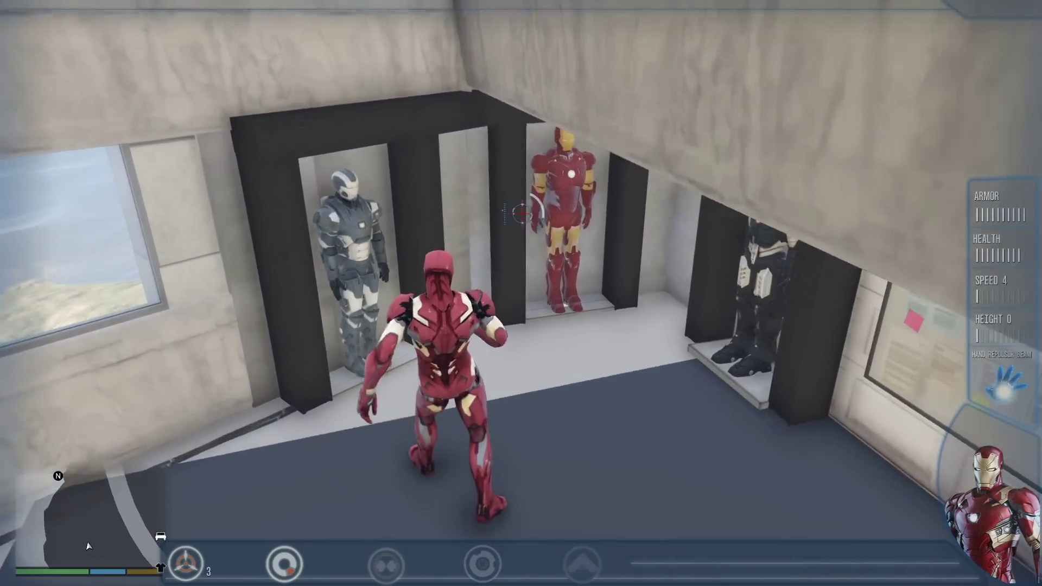
{"action": "key", "text": "w"}
Switch to first-person view and examine the armors in the display cases up close.
{"action": "key", "text": "v"}
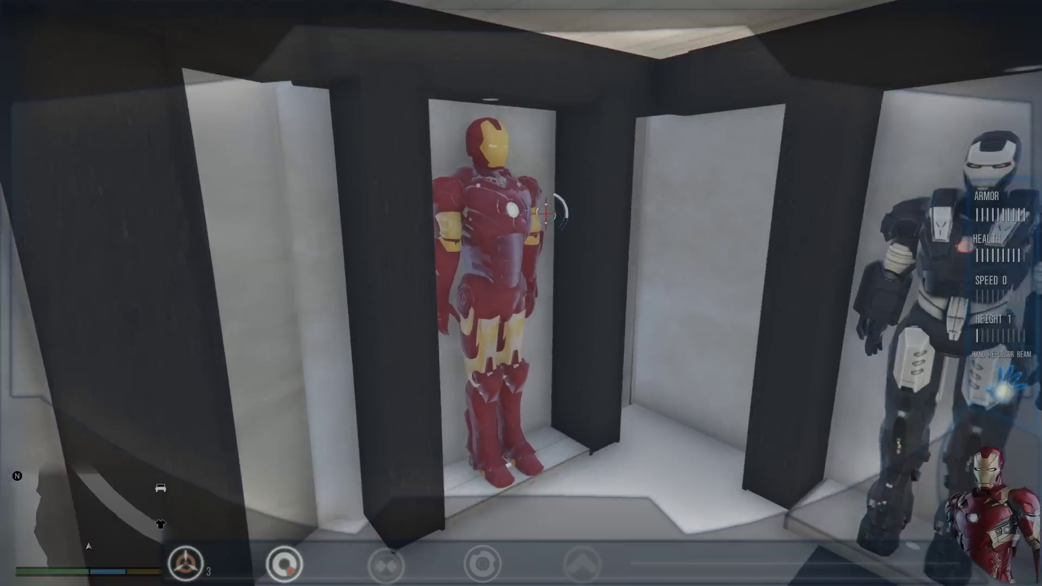
{"action": "key", "text": "w"}
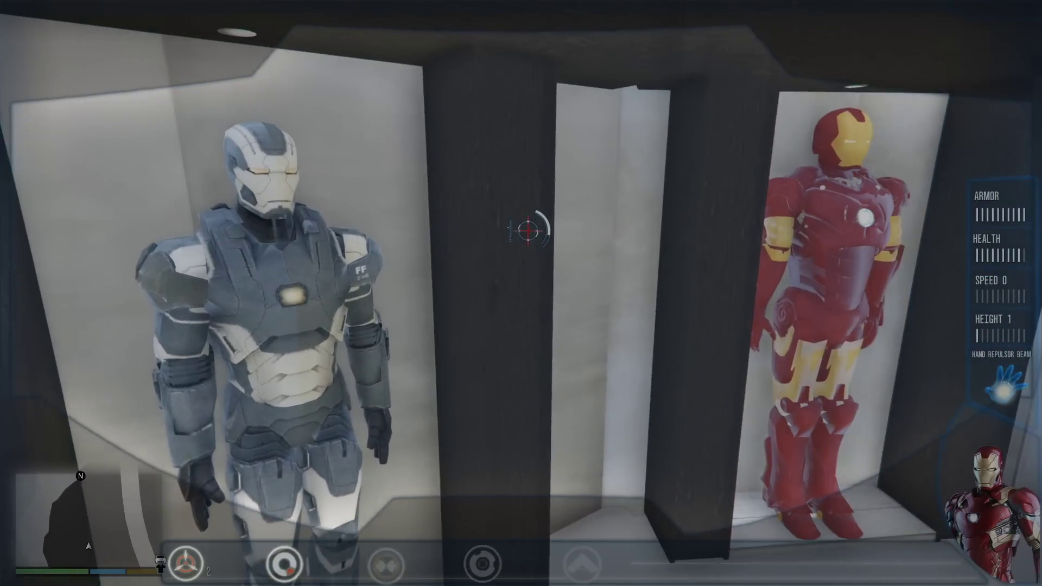
{"action": "key", "text": "w"}
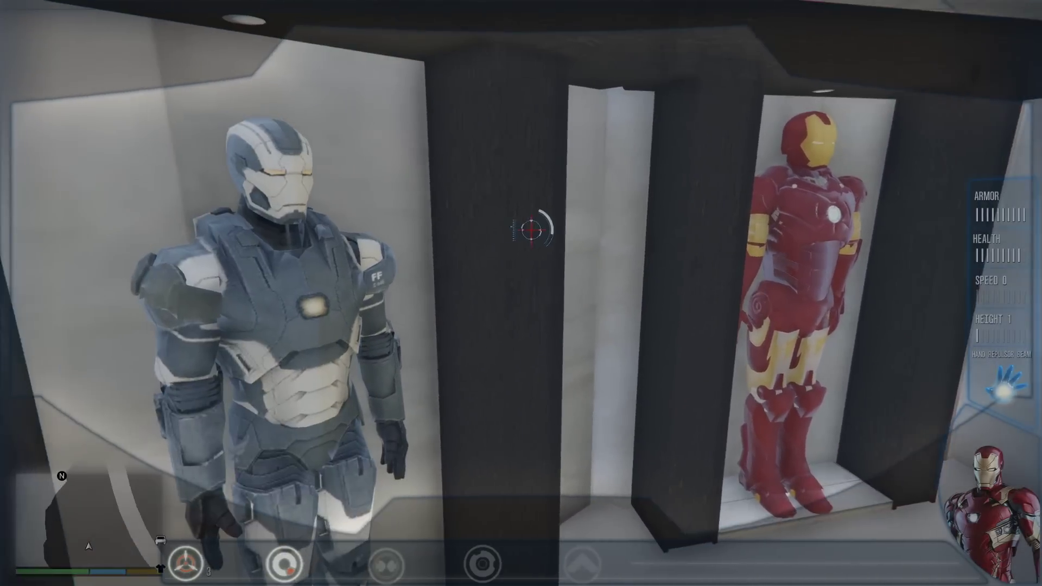
{"action": "key", "text": "w"}
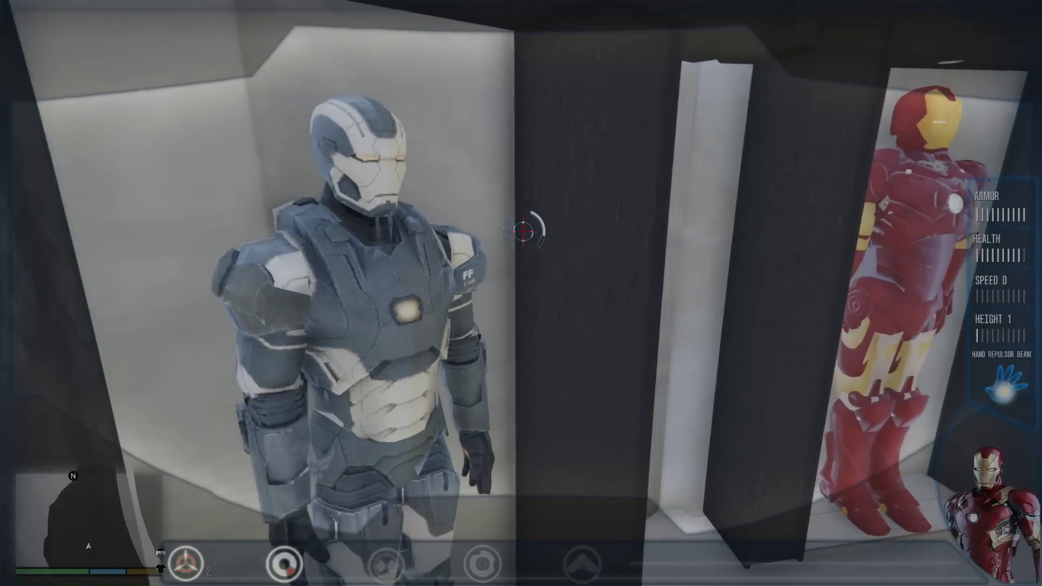
{"action": "key", "text": "w"}
{"action": "key", "text": "w"}
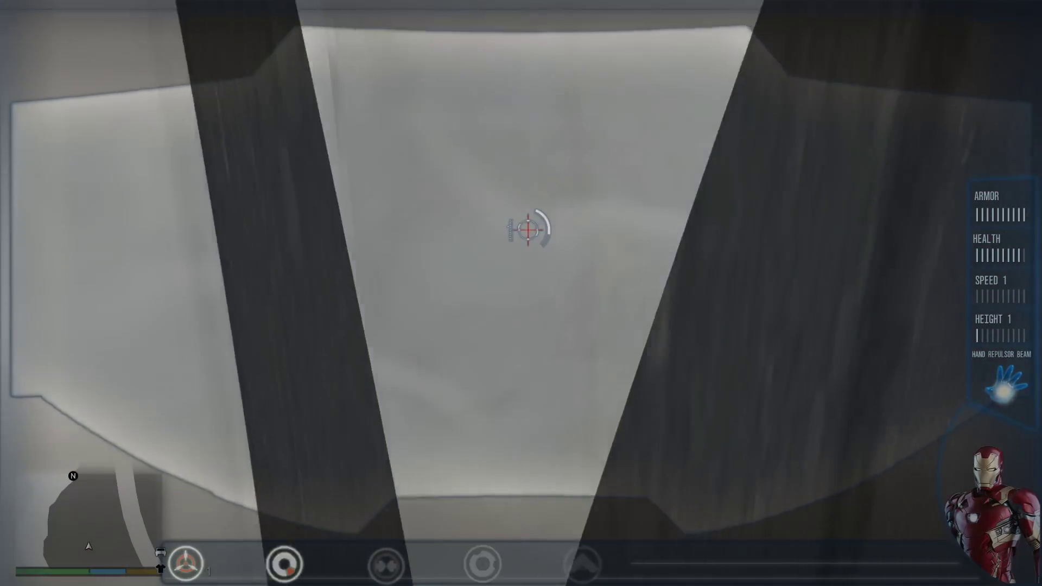